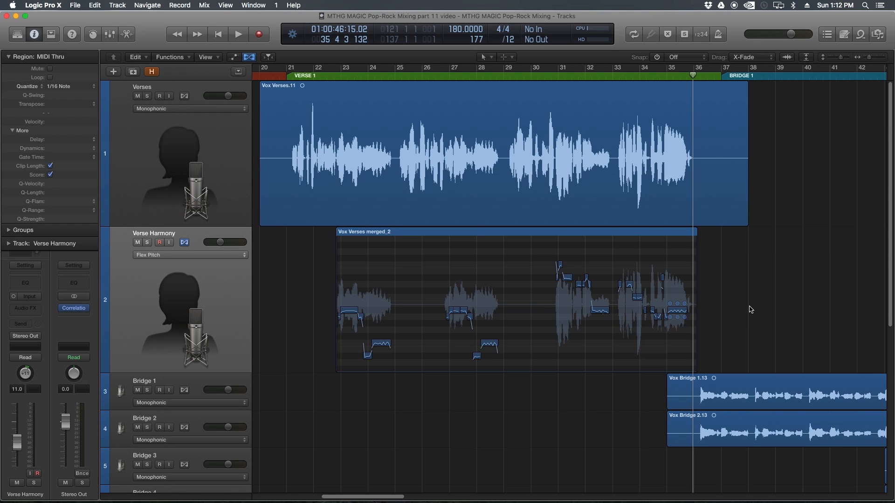
Step: Hide the Verses and Verse Harmony tracks so the track list starts at the Bridge 1 track
mouse_move(341, 321)
key("h")
left_click(138, 96)
key("h")
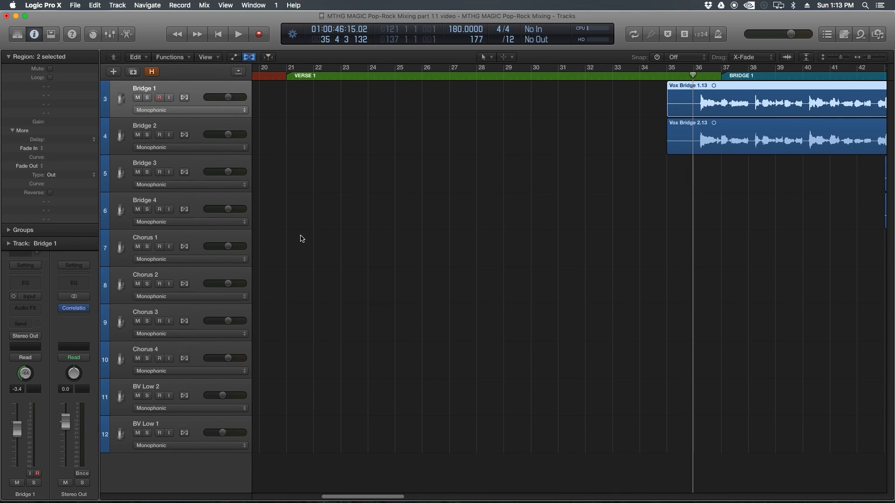
Step: Survey the bridge, chorus and BV Low vocal regions across the whole song, highlighting those in the first bridge and first chorus
left_click(463, 213)
key("z")
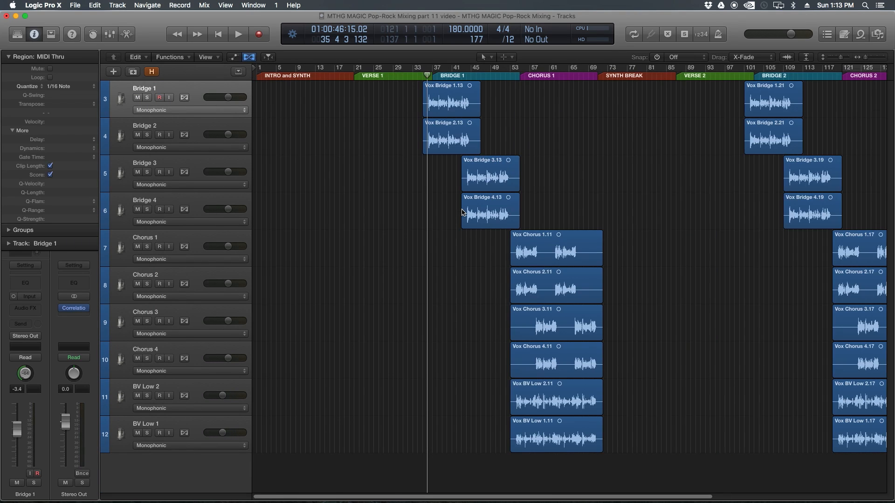
left_click_drag(354, 94, 691, 212)
left_click_drag(419, 252, 815, 445)
left_click(632, 394)
left_click_drag(535, 99, 361, 428)
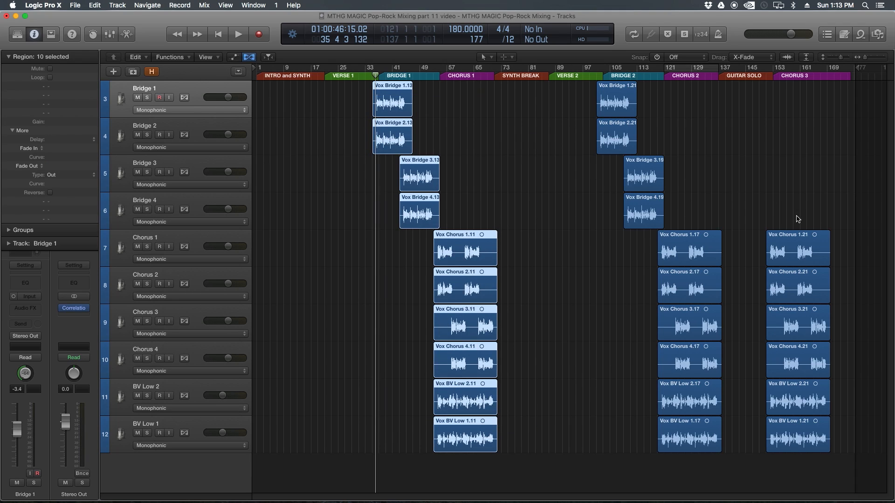
left_click(466, 194)
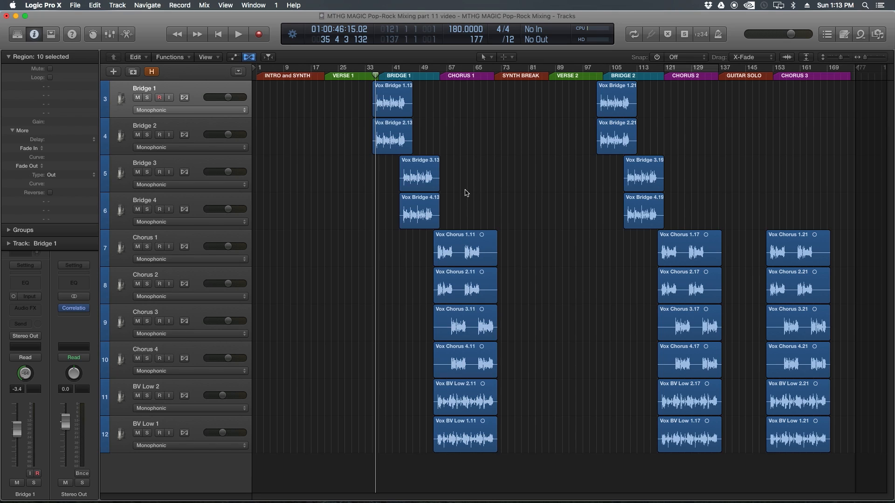
Step: Place the playhead at bar 44 in the first bridge and examine where the Bridge 1 and 2 vocals meet Bridge 3 and 4
left_click(406, 75)
key("super+Right")
key("super+Right")
key("super+Right")
key("super+Right")
key("super+Right")
key("super+Right")
key("super+Right")
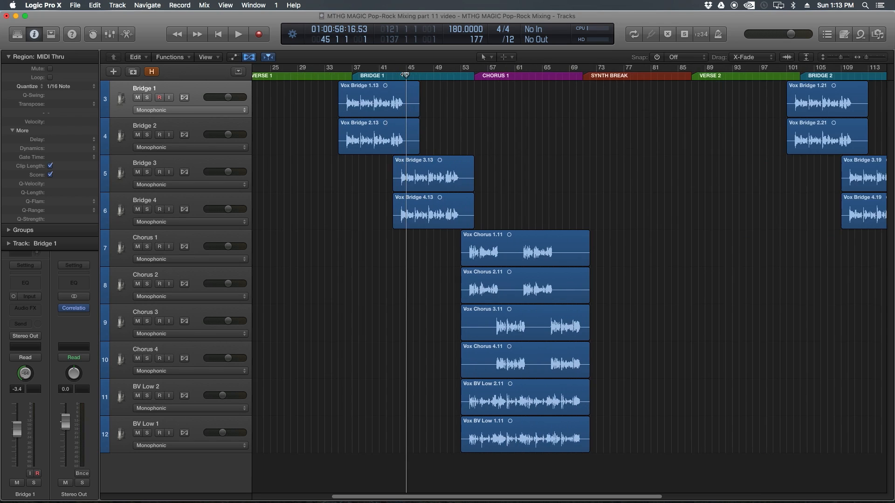
left_click(381, 73)
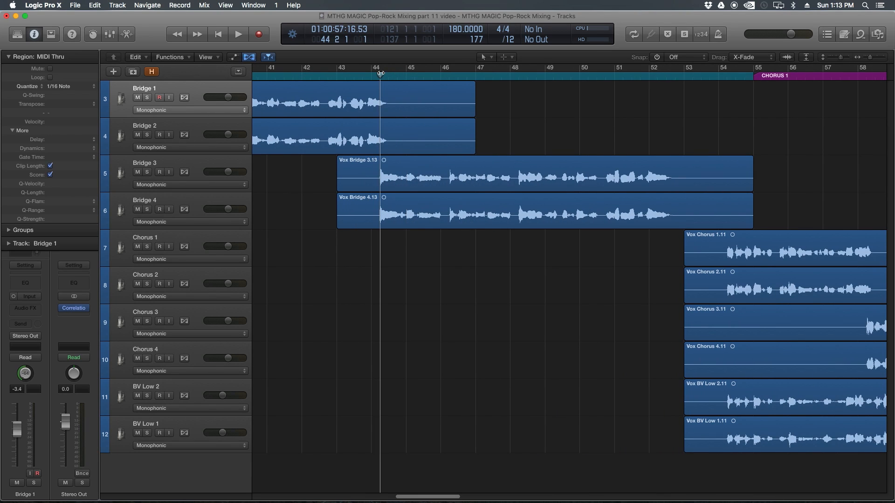
key("super+Right")
key("super+Right")
key("super+Right")
key("super+Right")
key("super+Right")
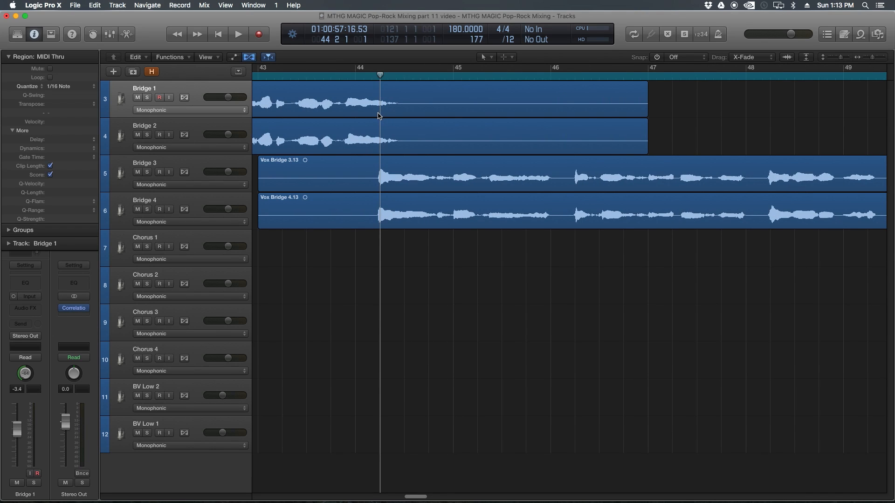
Step: Highlight the Bridge 1 and 2 regions and the Bridge 3 and 4 regions to compare the two overlapping pairs
key("super+Left")
key("super+Left")
key("super+Left")
key("super+Left")
left_click_drag(517, 108, 443, 142)
left_click(530, 159)
left_click(519, 196, "shift")
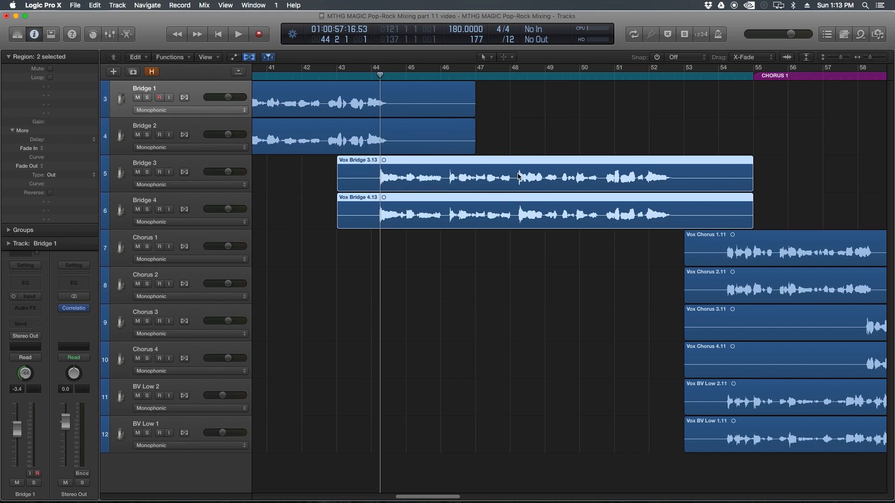
left_click(516, 136)
Step: Examine around bar 58 how the Chorus 1 and 2, Chorus 3 and 4 and BV Low regions overlap in the first chorus
key("super+Left")
key("super+Left")
key("super+Left")
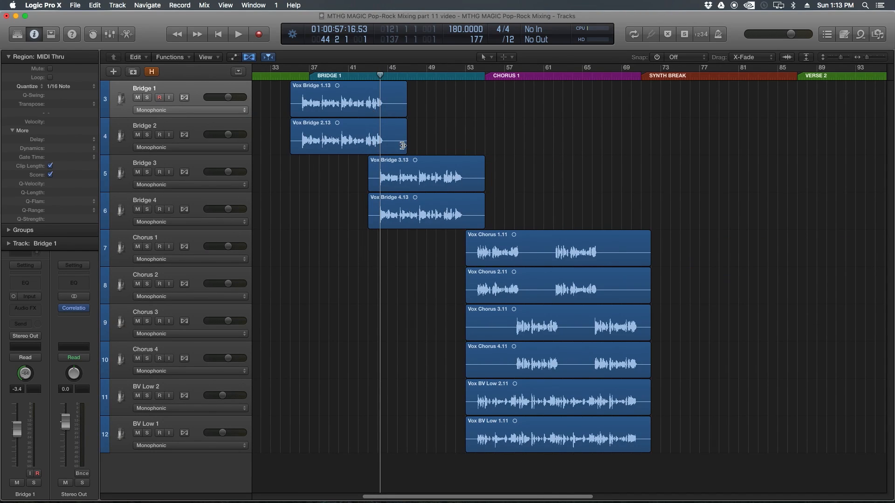
left_click(513, 76)
key("super+Right")
key("super+Right")
key("super+Right")
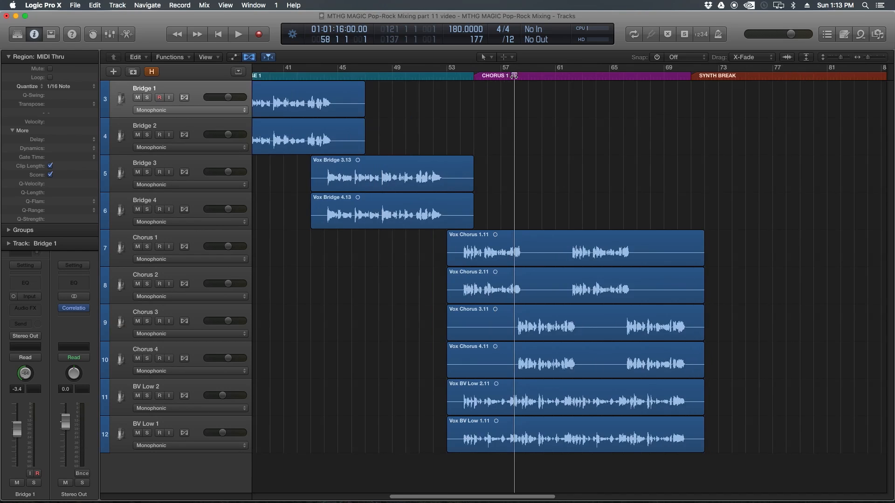
left_click_drag(487, 198, 477, 298)
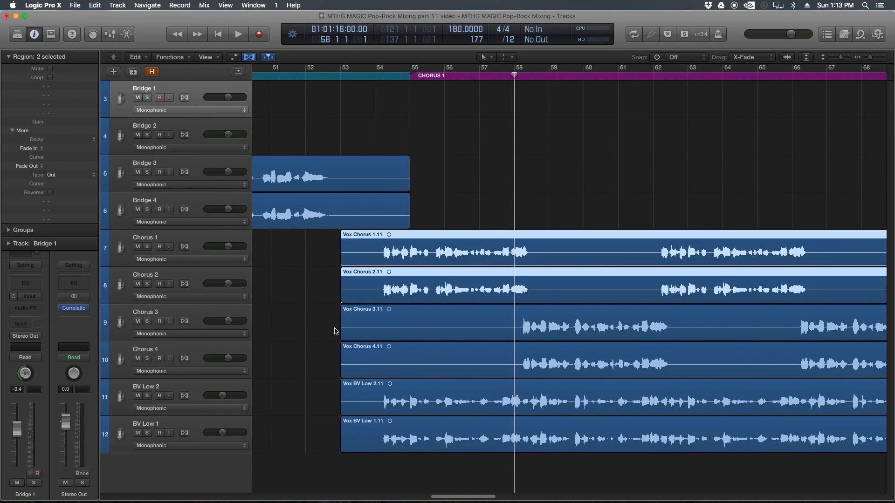
left_click_drag(335, 331, 336, 354)
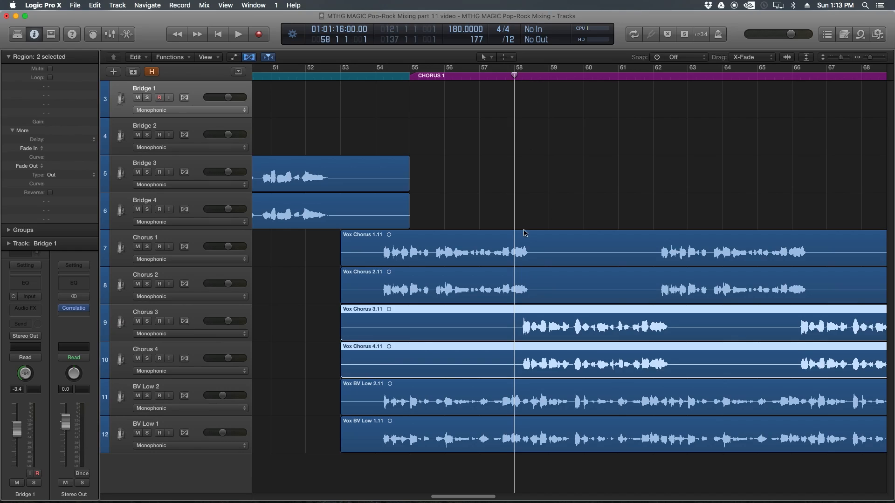
left_click_drag(557, 213, 556, 359)
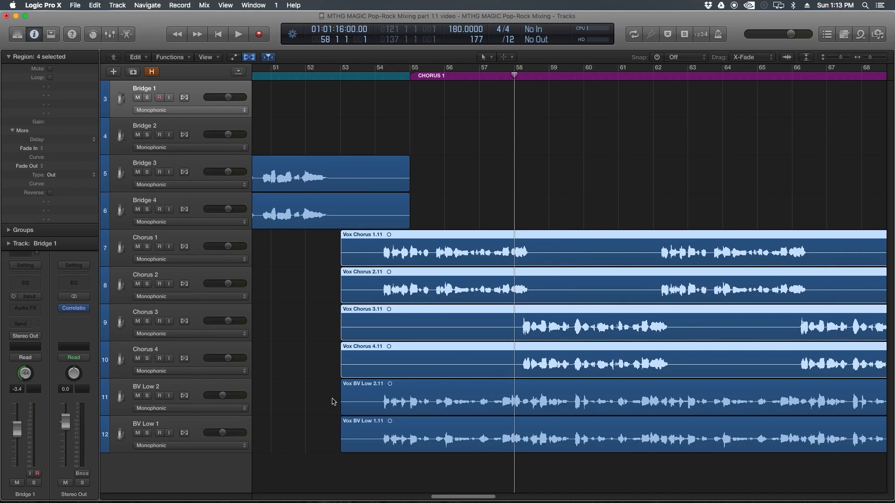
left_click_drag(335, 403, 354, 434)
left_click_drag(327, 406, 360, 424)
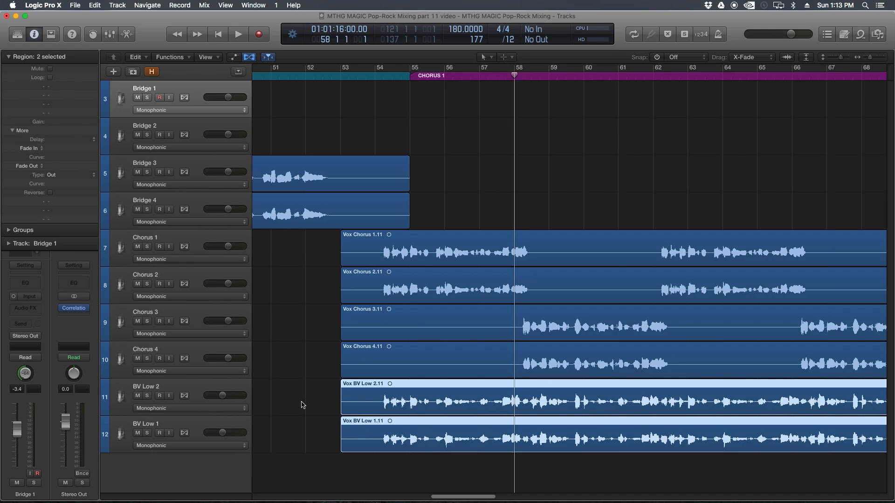
Step: Duplicate the Bridge 1 track, placing the new empty track directly beneath the original
key("super+Left")
key("super+Left")
key("super+Left")
key("super+Left")
key("super+Left")
key("super+Left")
key("super+Left")
key("super+Left")
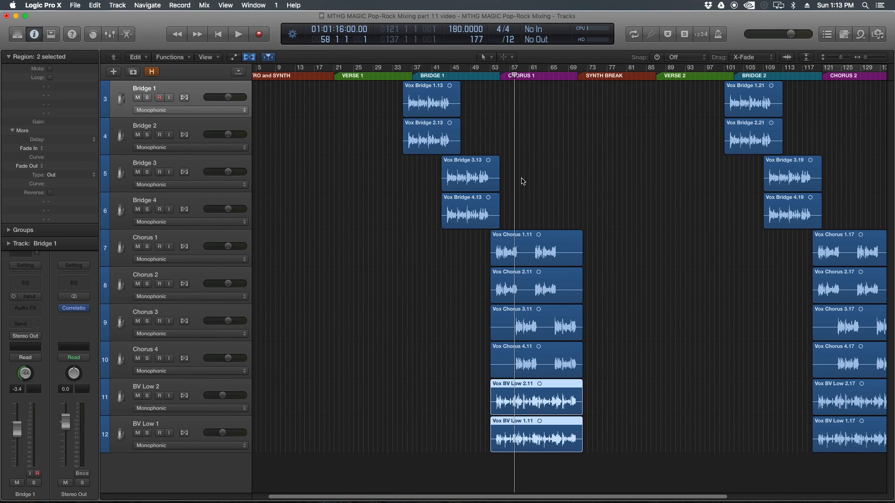
left_click(584, 101)
left_click(201, 89)
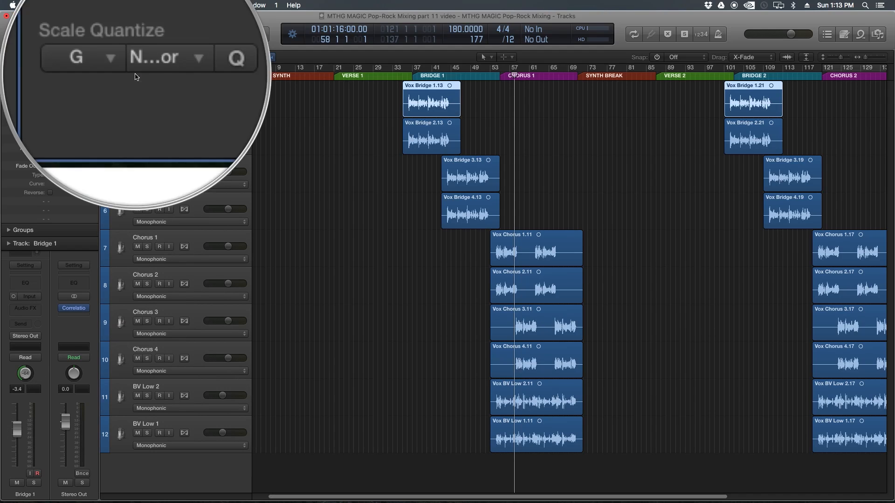
left_click(134, 75)
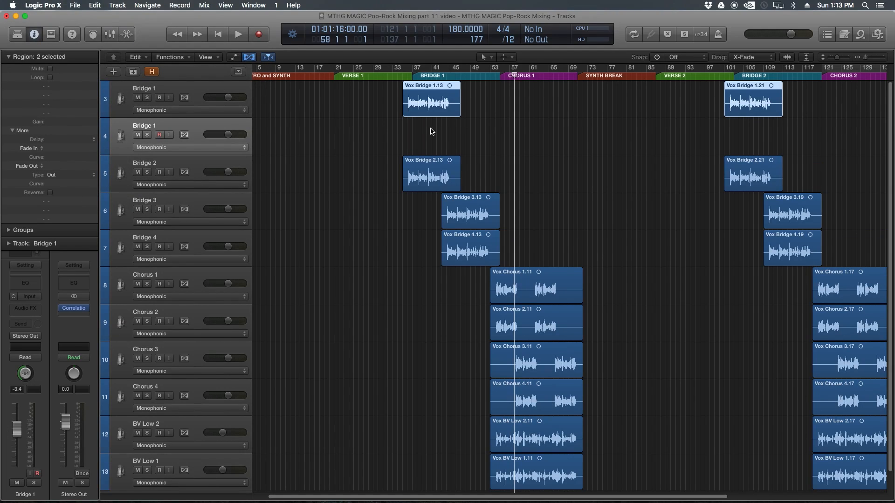
Step: Copy the Vox Bridge 1.13 region from the Bridge 1 track to the duplicated track at the same bar position
left_click(523, 127)
left_click_drag(446, 107, 442, 134)
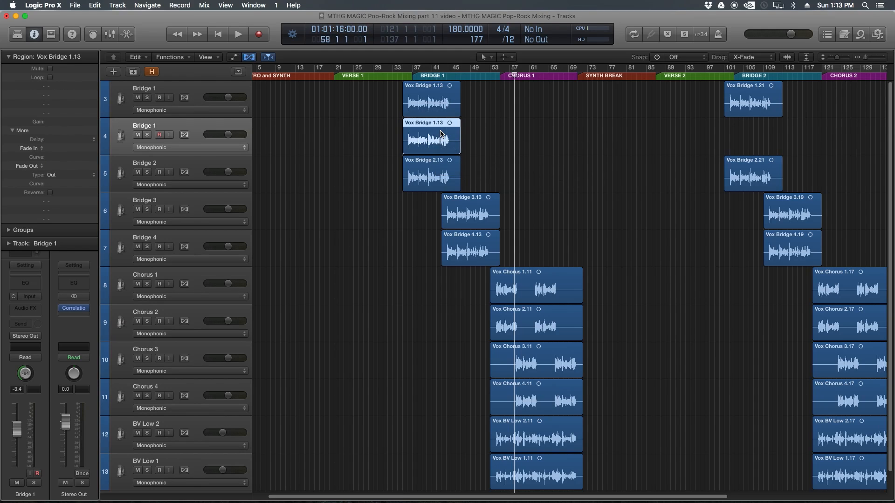
left_click(482, 129)
left_click(435, 101)
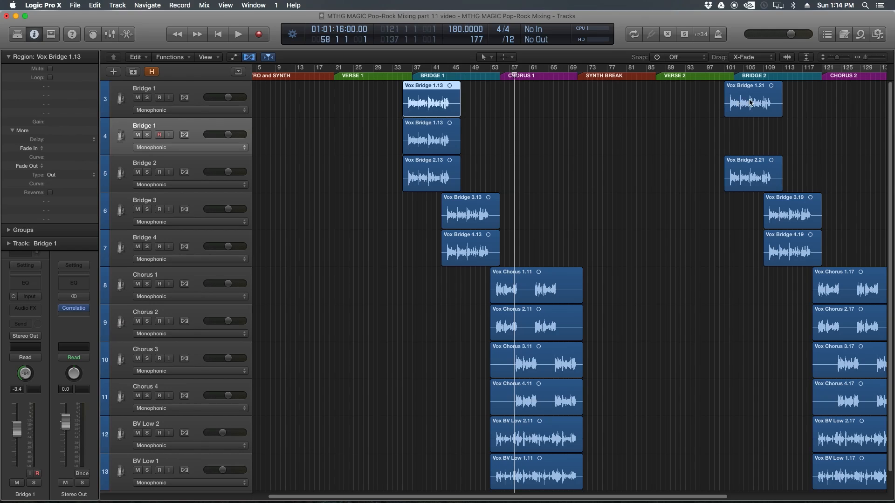
left_click(750, 103)
left_click(600, 109)
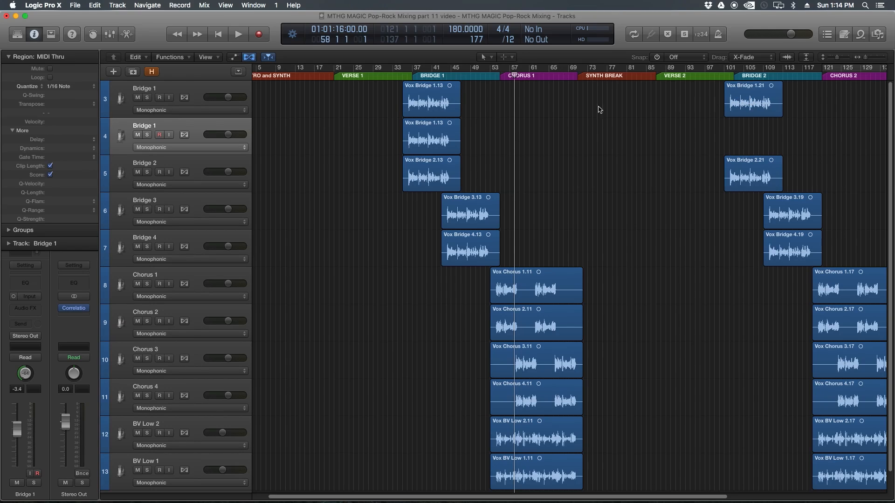
left_click(434, 137)
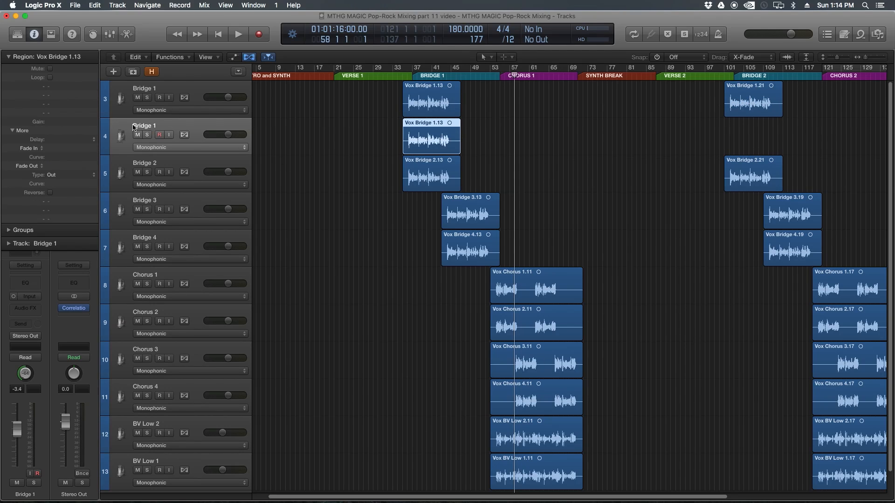
Step: Rename the duplicated Bridge 1 track as Bridge 1 harmony
double_click(149, 124)
key("Right")
type("h")
key("Return")
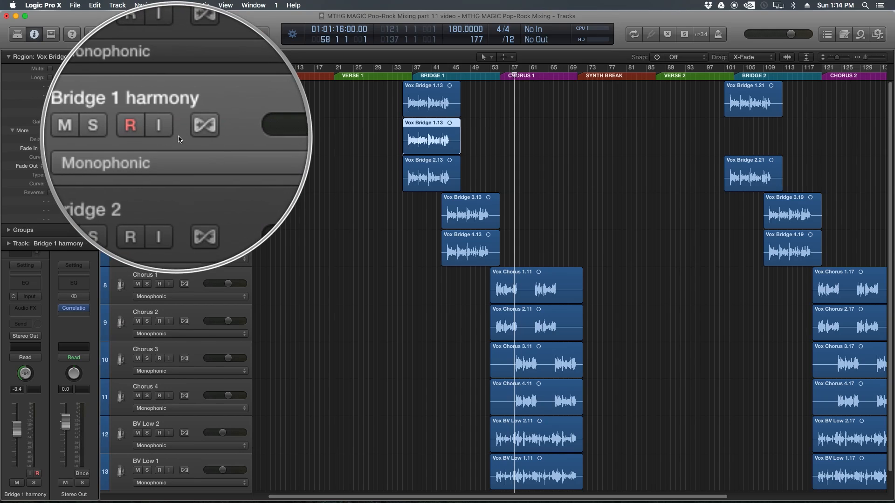
Step: Enable Flex on the Bridge 1 harmony track and set its mode to Flex Pitch
left_click(181, 139)
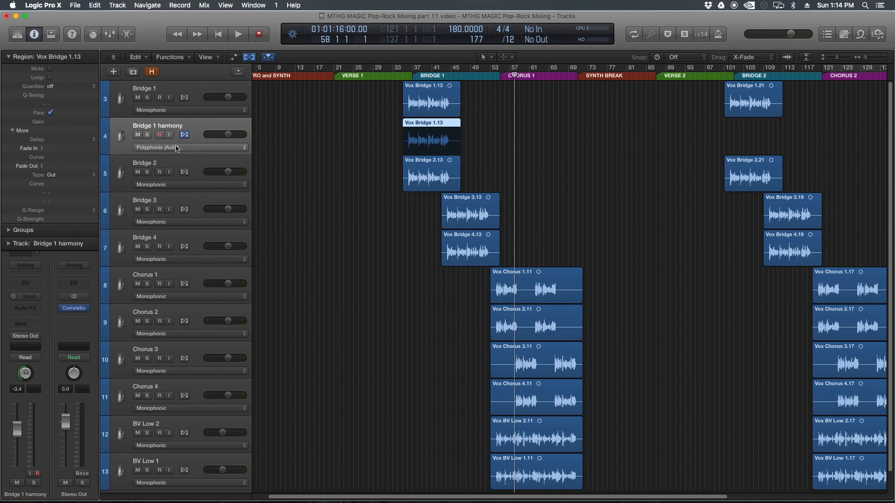
left_click(176, 147)
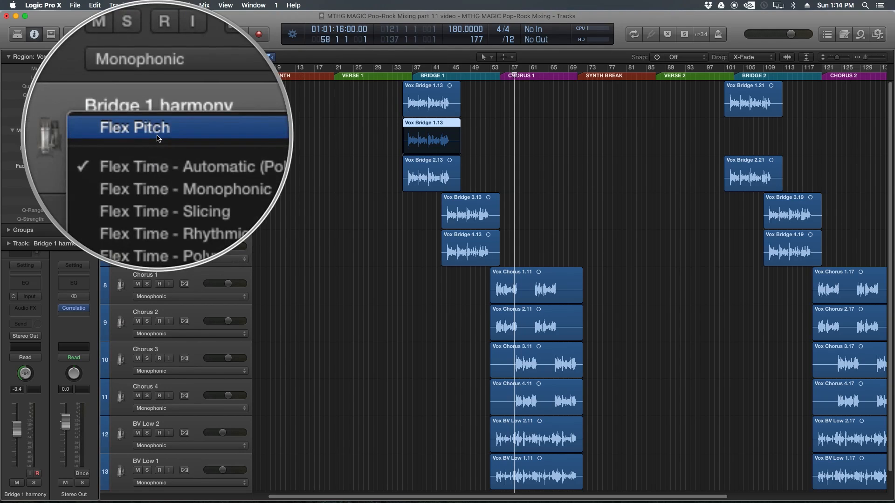
left_click(159, 137)
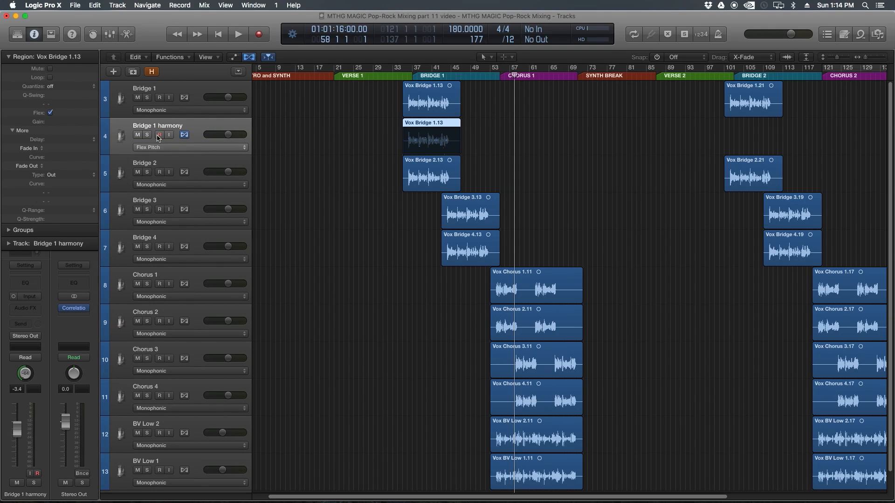
left_click(560, 124)
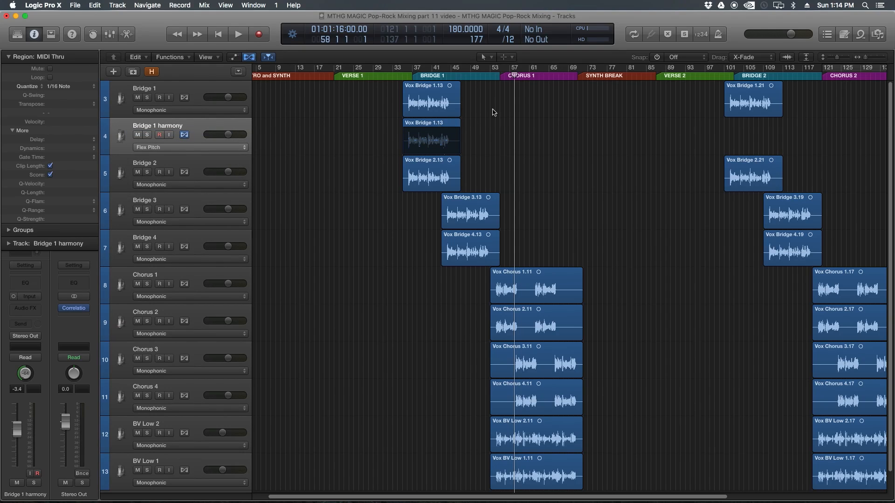
Step: Open the copied Vox Bridge 1.13 region in the track editor and place the playhead at bar 45, showing all its pitch notes
double_click(435, 124)
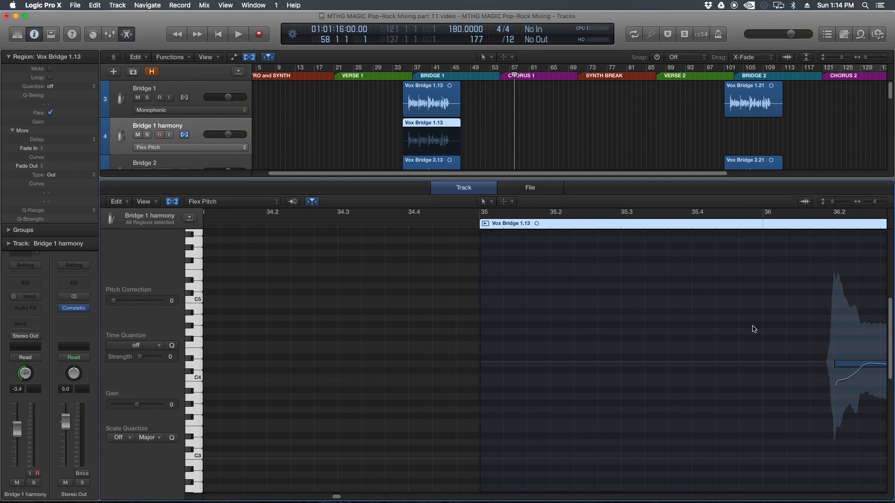
key("super+Left")
key("super+Left")
key("super+Left")
key("super+Left")
key("super+Left")
key("super+Left")
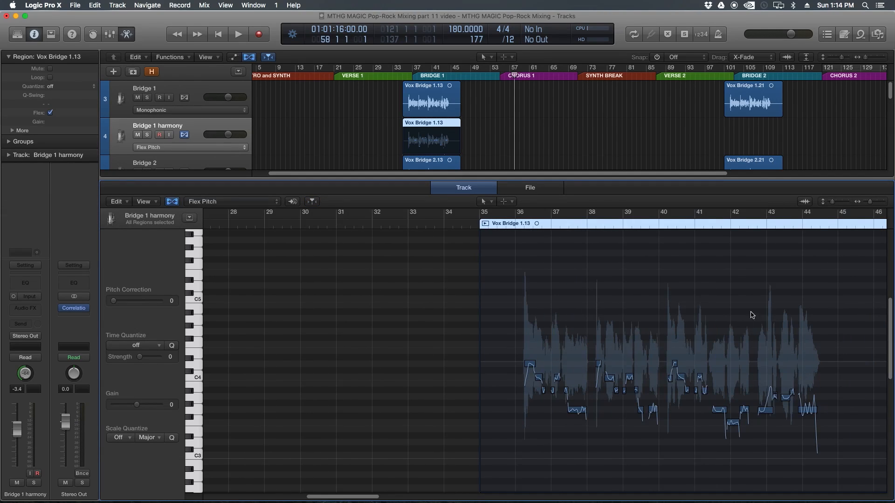
left_click(841, 226)
key("super+Right")
key("super+Right")
key("super+Left")
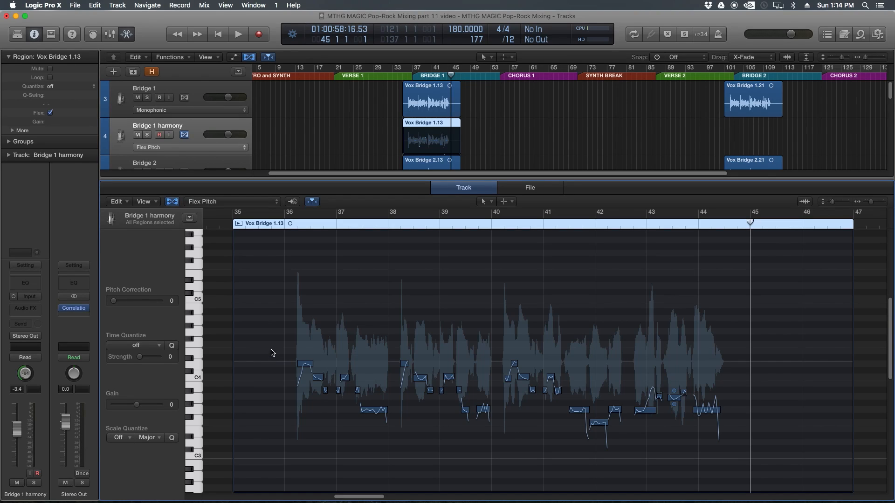
Step: Select all the region's notes, choose G Natural Minor for Scale Quantize and set Pitch Correction to 100
left_click_drag(266, 329, 726, 449)
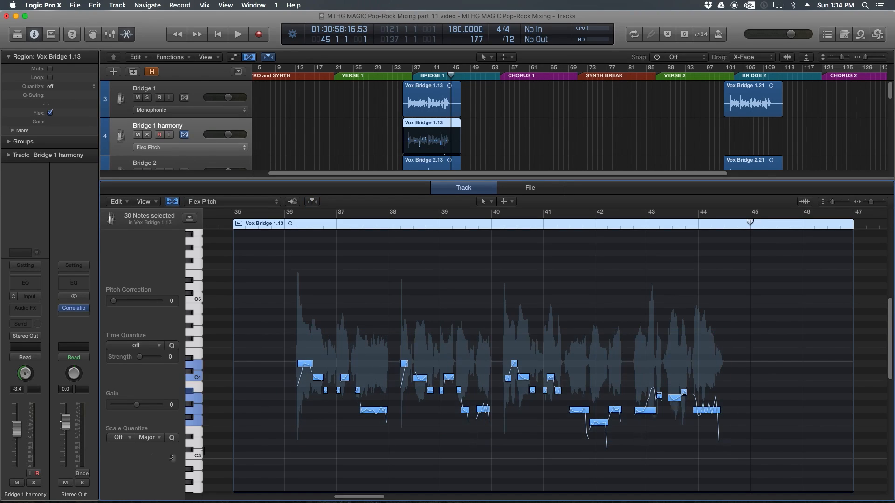
left_click(146, 438)
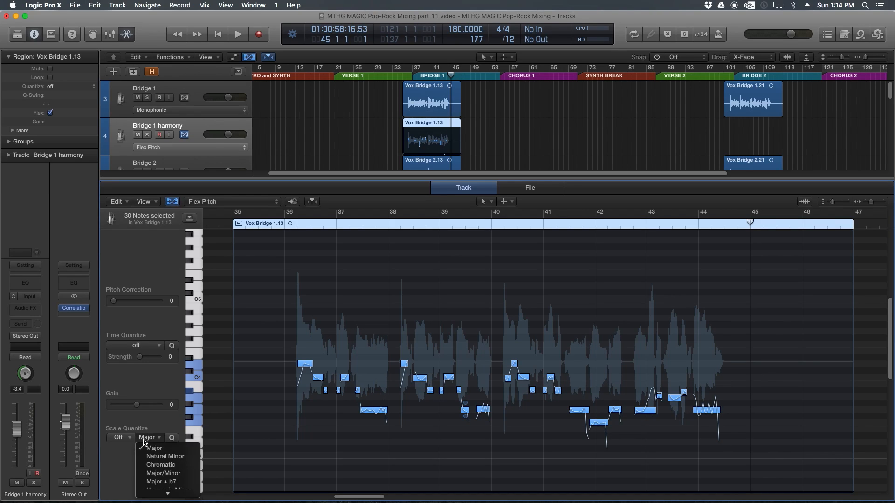
left_click(166, 457)
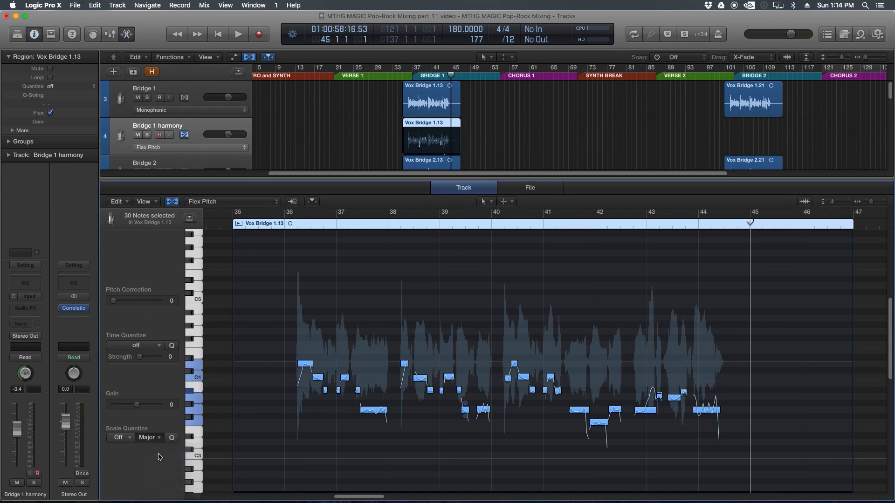
left_click(129, 442)
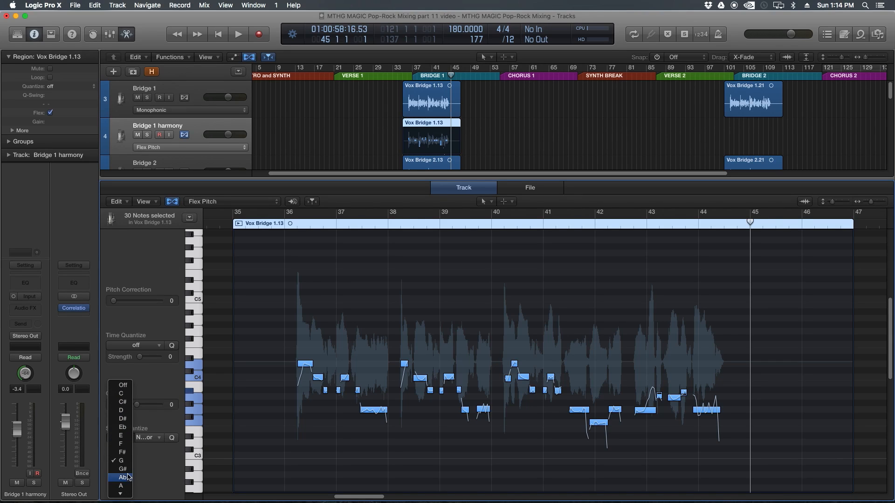
left_click(170, 455)
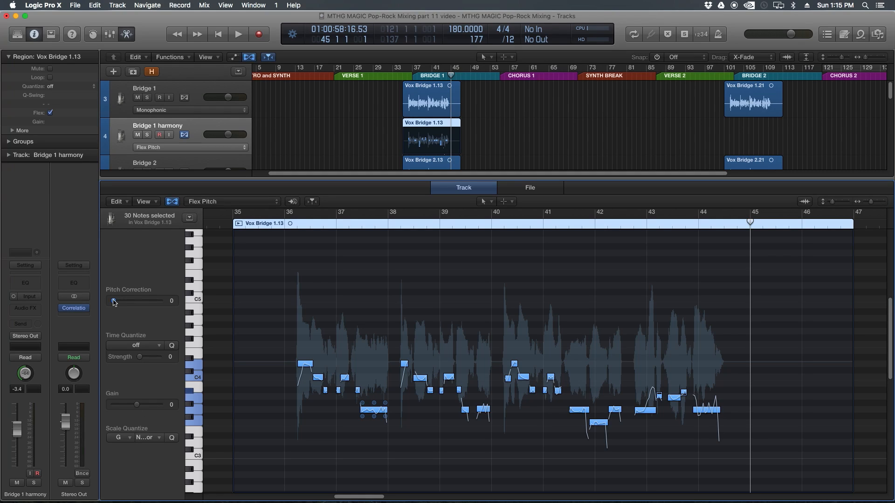
left_click_drag(114, 302, 221, 309)
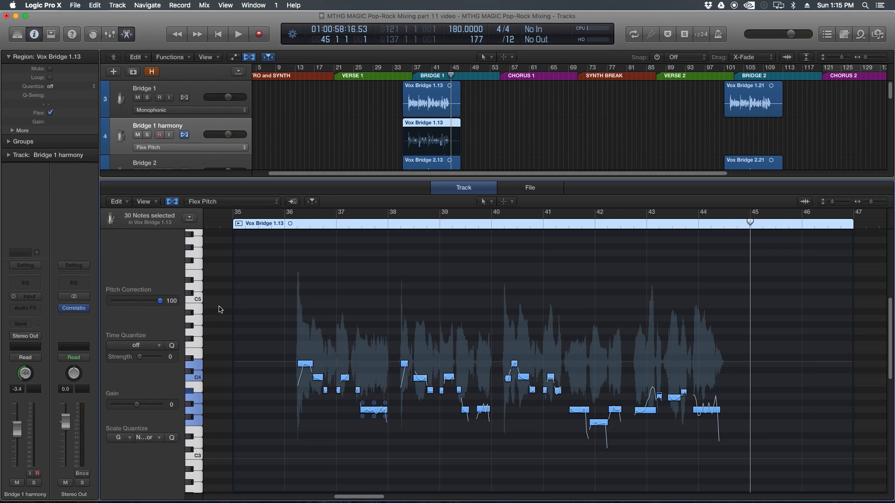
Step: Solo the Bridge 1 harmony track and play the corrected region from bar 36 through its last notes
left_click(285, 306)
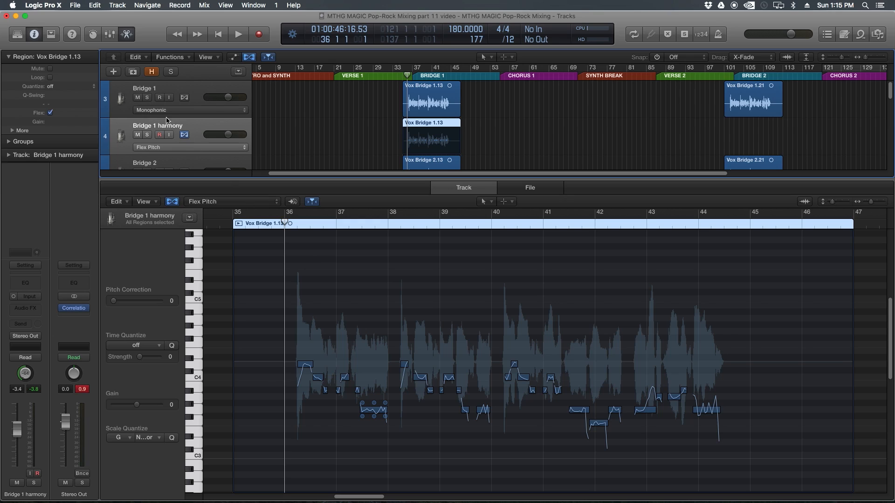
key("s")
key("space")
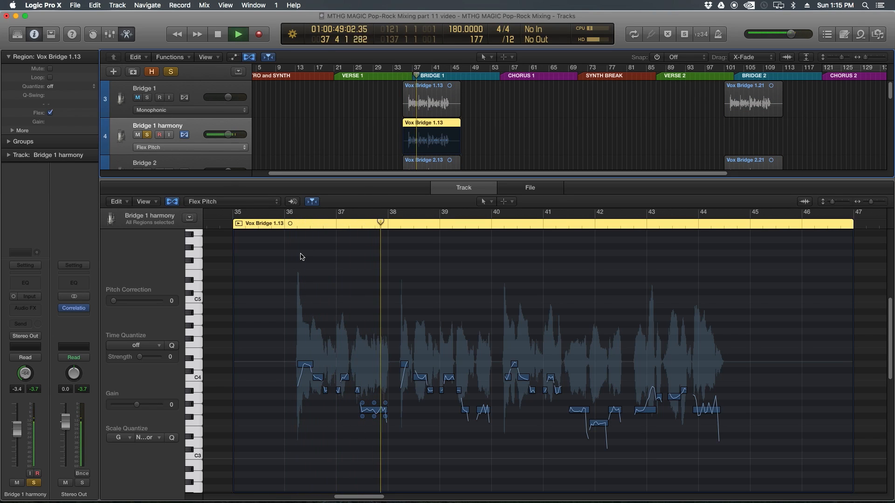
key("space")
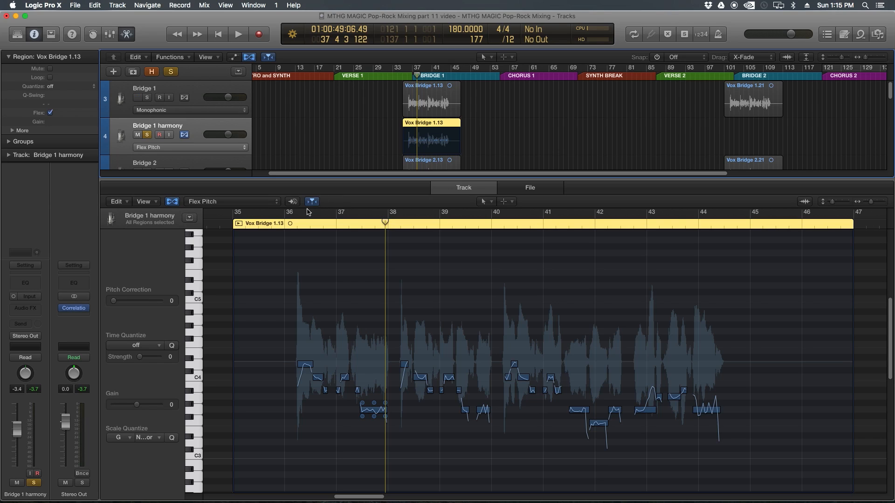
left_click(287, 224)
key("space")
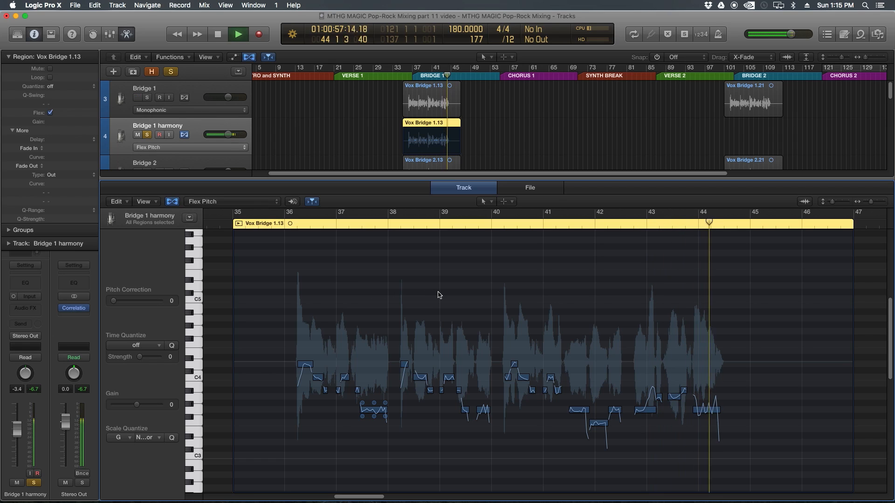
key("space")
Step: Examine the notes around bar 43 up close and listen to them from position 42.4
left_click(648, 224)
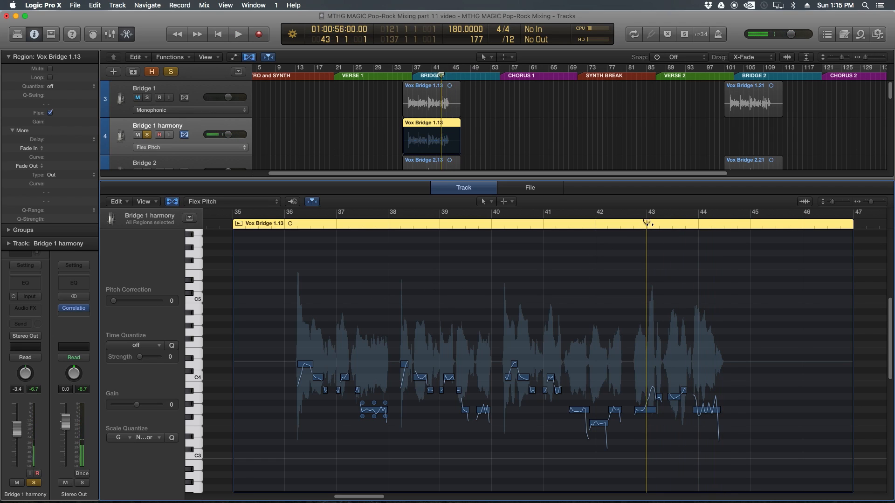
key("super+Right")
key("super+Right")
key("super+Right")
key("super+Right")
key("super+Right")
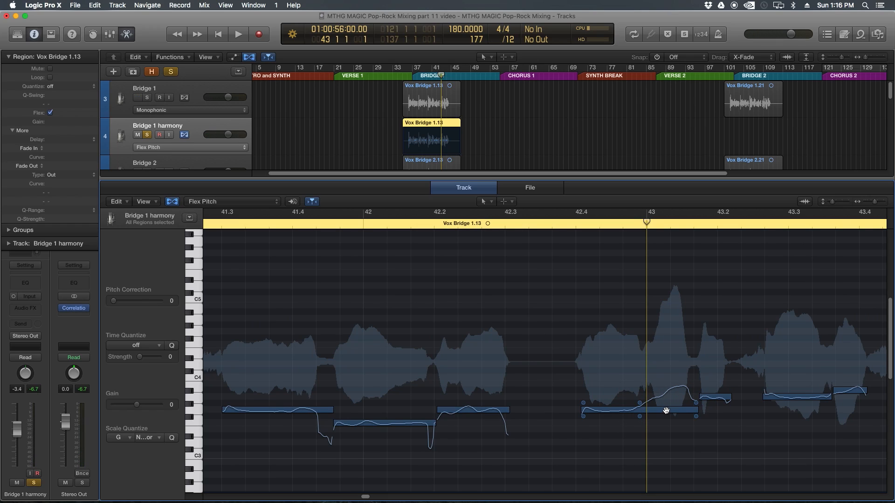
left_click(575, 222)
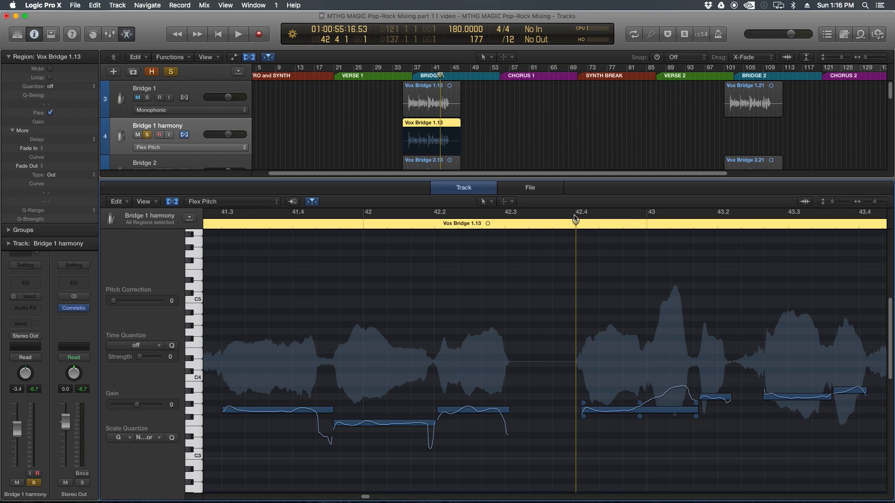
key("space")
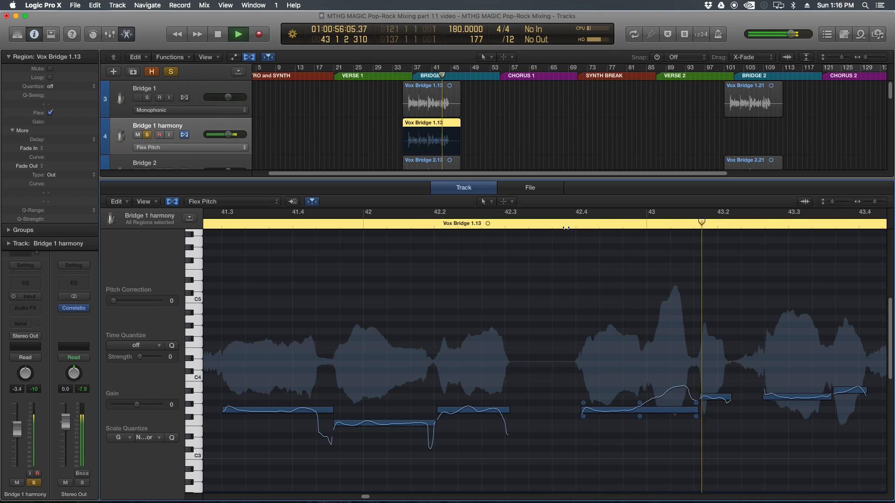
Step: Split the note crossing bar 43 with the Scissors Tool and set Pitch Correction to 100 for the three notes between 42.4 and 43.2
left_click(507, 203)
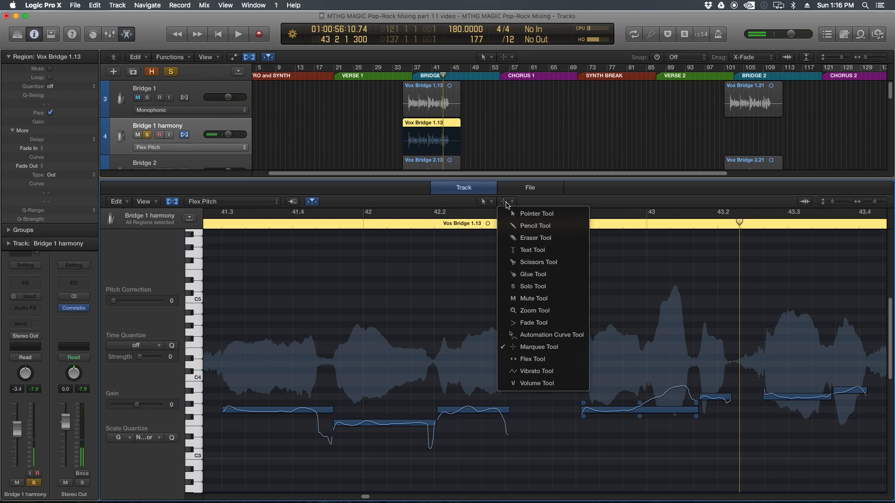
left_click(534, 262)
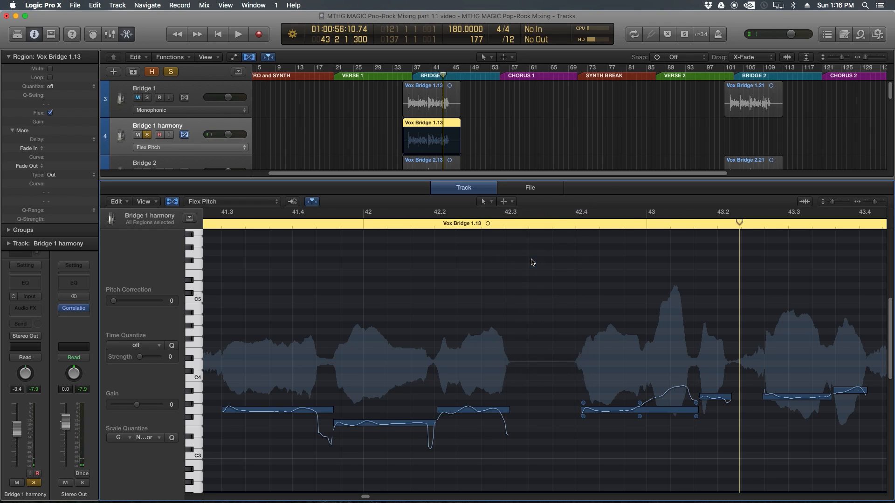
left_click(648, 411, "super")
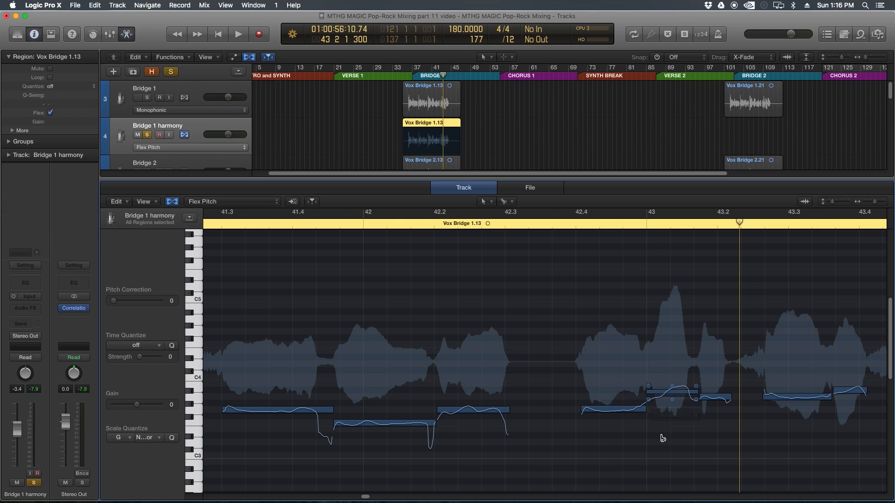
left_click_drag(617, 356, 723, 438)
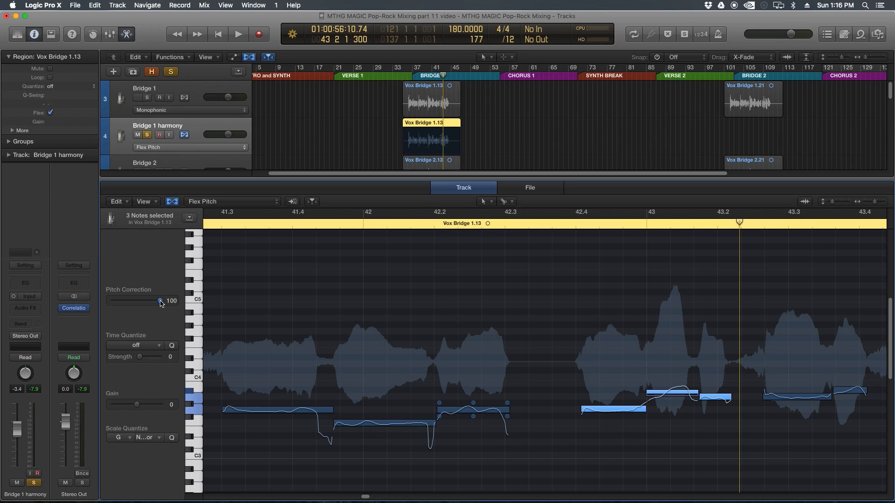
left_click(661, 344)
Step: Play back the split notes around bar 43 from position 42.4
left_click(577, 223)
key("space")
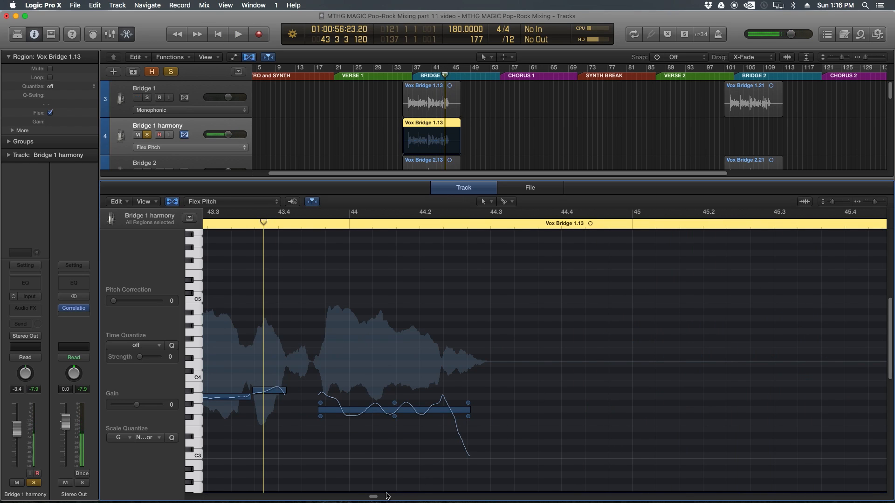
left_click_drag(375, 497, 367, 498)
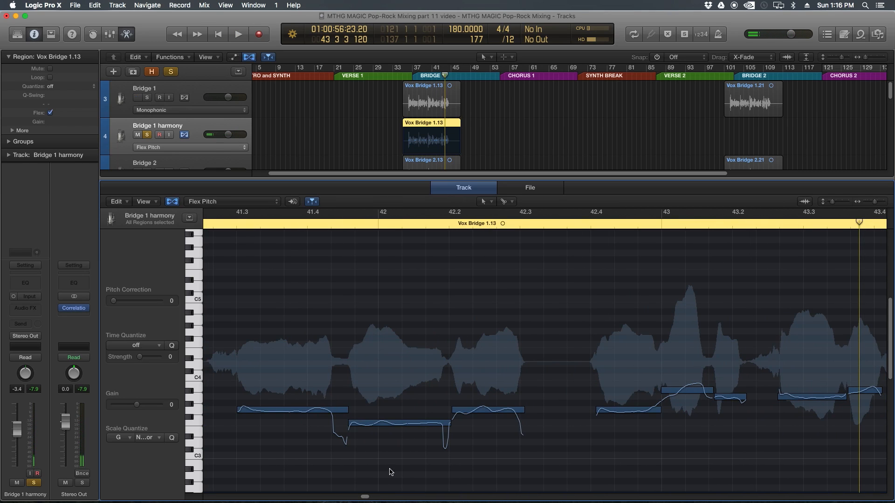
Step: Select all the region's notes and reduce their vibrato to 22%
key("super+a")
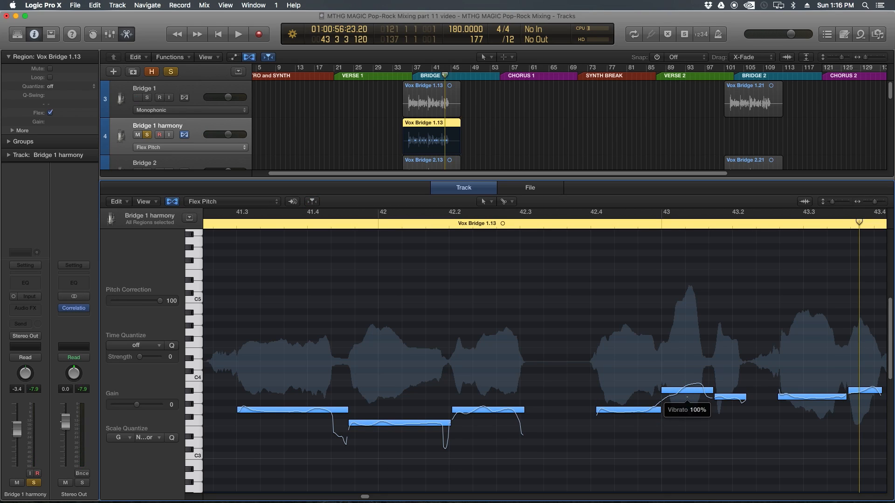
left_click_drag(687, 398, 683, 415)
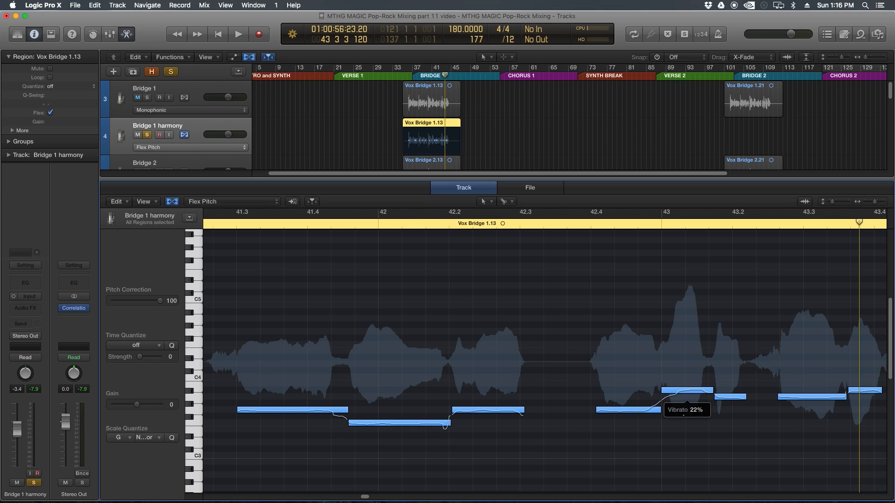
left_click(661, 447)
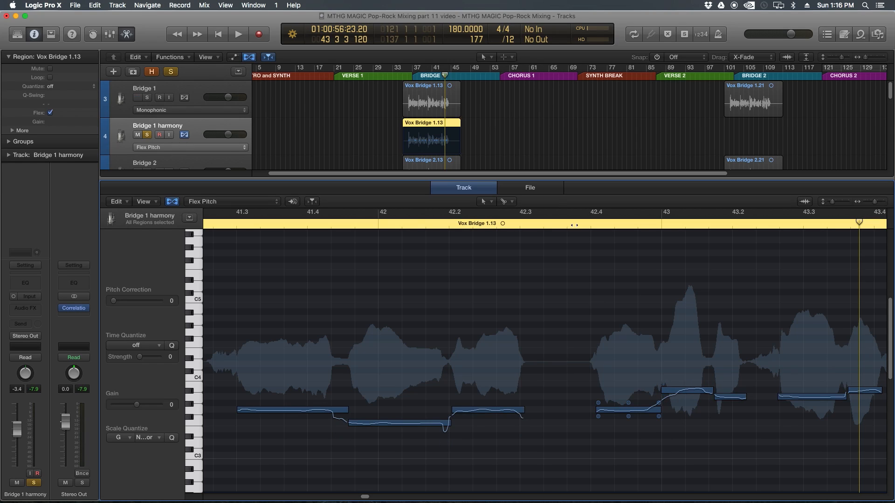
Step: Listen to the closing phrase from position 42.4, and replay the final note around bar 44
left_click(579, 226)
key("space")
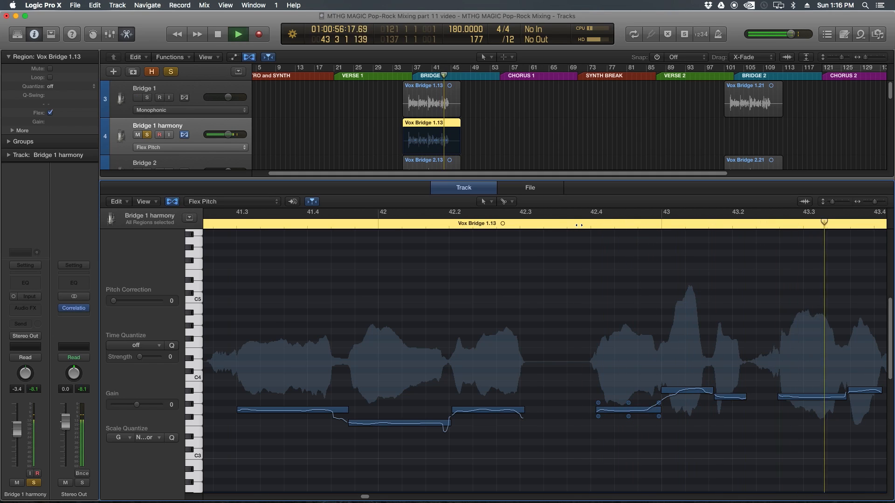
key("space")
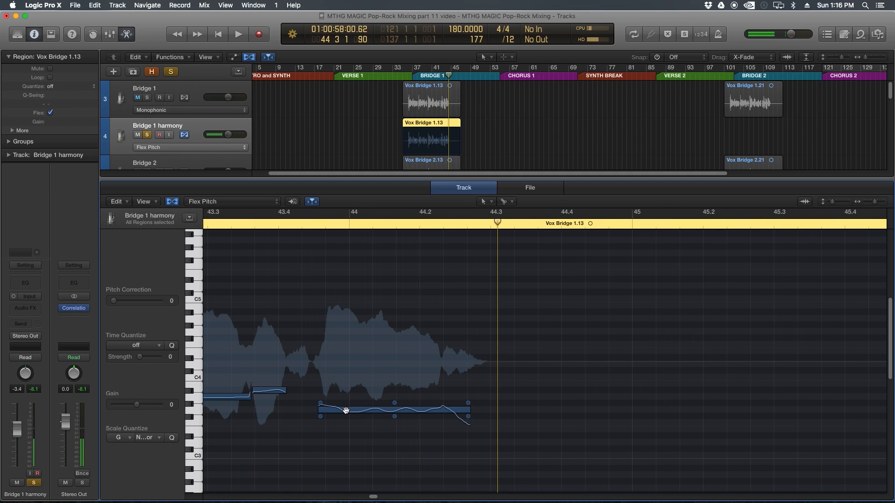
key("grave")
left_click(275, 220)
key("space")
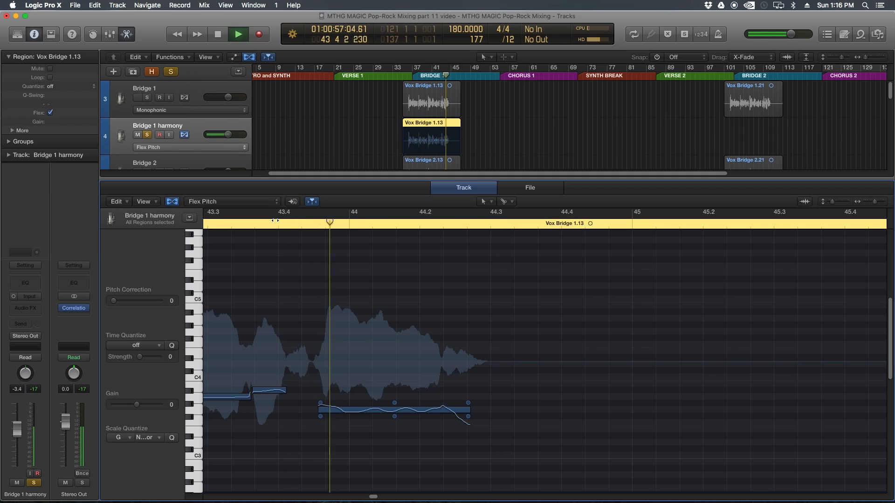
key("space")
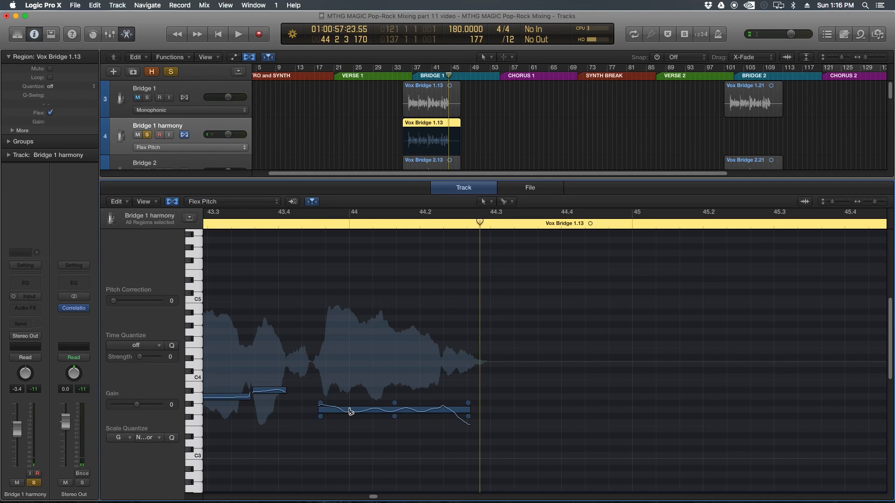
Step: Split the final note at bar 44, set Pitch Correction to 100 for both parts and listen to them
double_click(349, 411)
left_click_drag(331, 360, 378, 443)
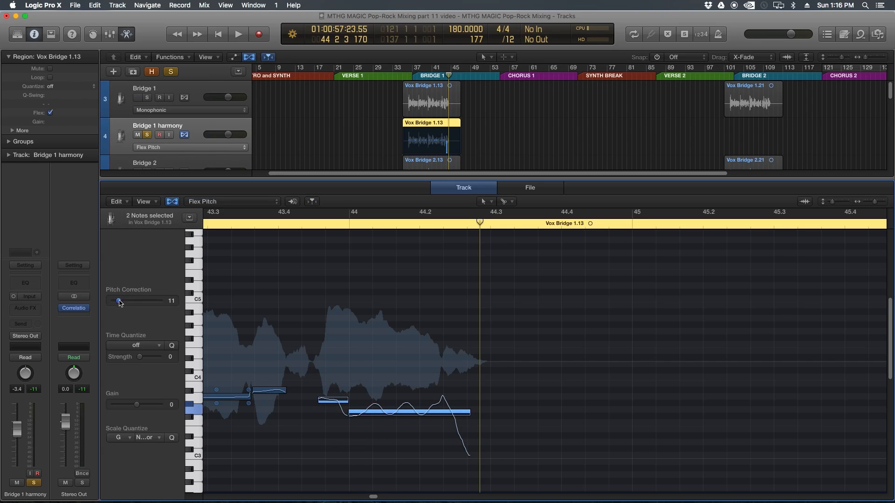
left_click(410, 325)
key("space")
key("space")
Step: Reduce the vibrato of the two final notes to 30% and check them by playing from just after 43.3
left_click_drag(340, 349, 409, 394)
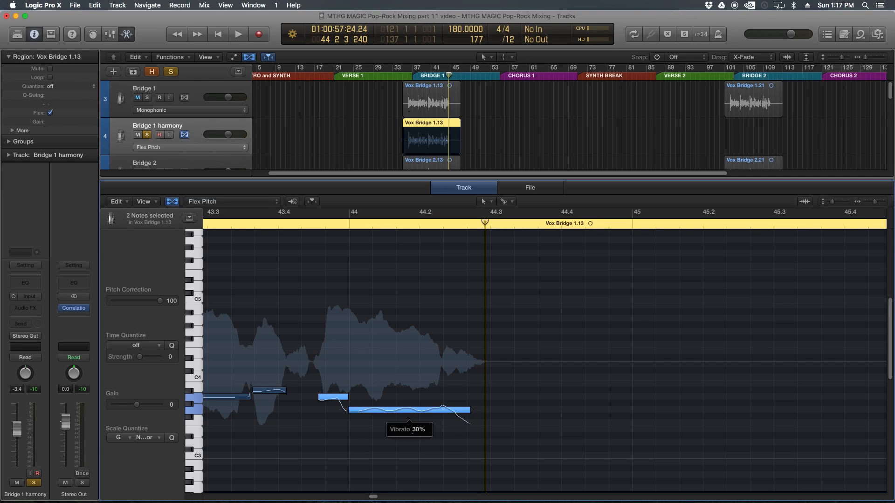
left_click(233, 226)
key("space")
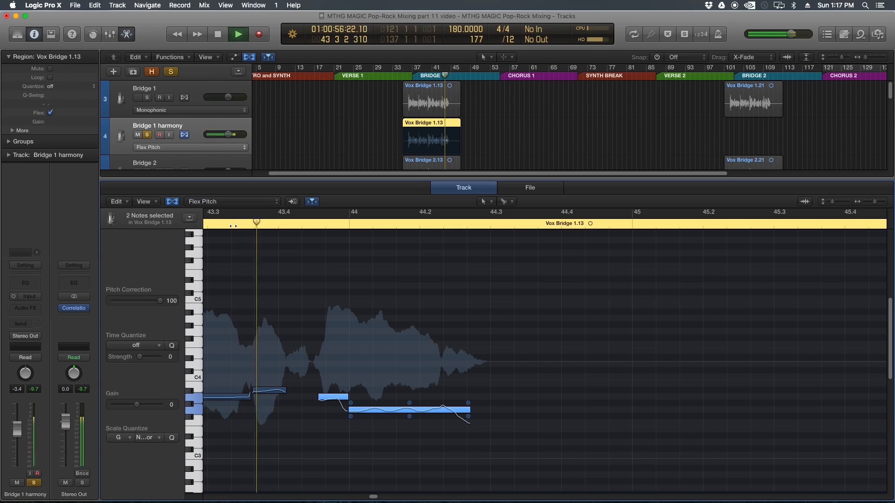
key("space")
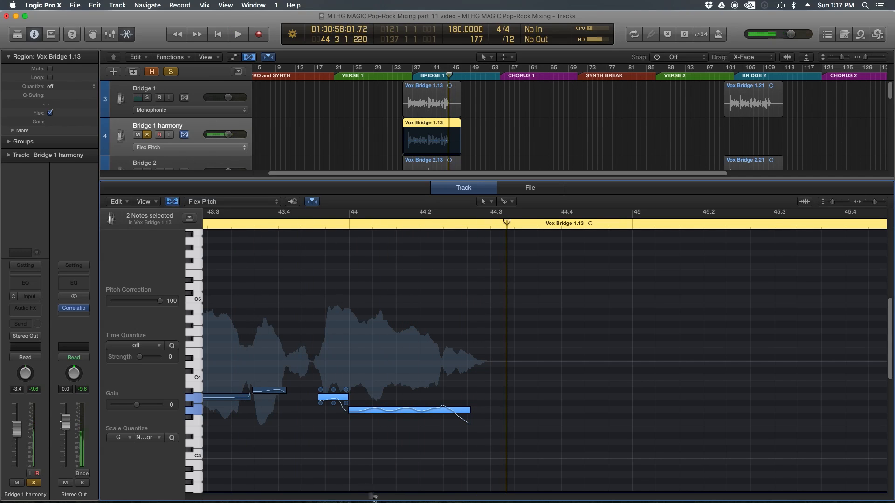
Step: Listen to the whole edited harmony region from just before its first notes at bar 36 to the last note after bar 44
left_click(372, 459)
key("super+Left")
key("super+Left")
key("super+Left")
key("super+Left")
key("super+Left")
key("super+Left")
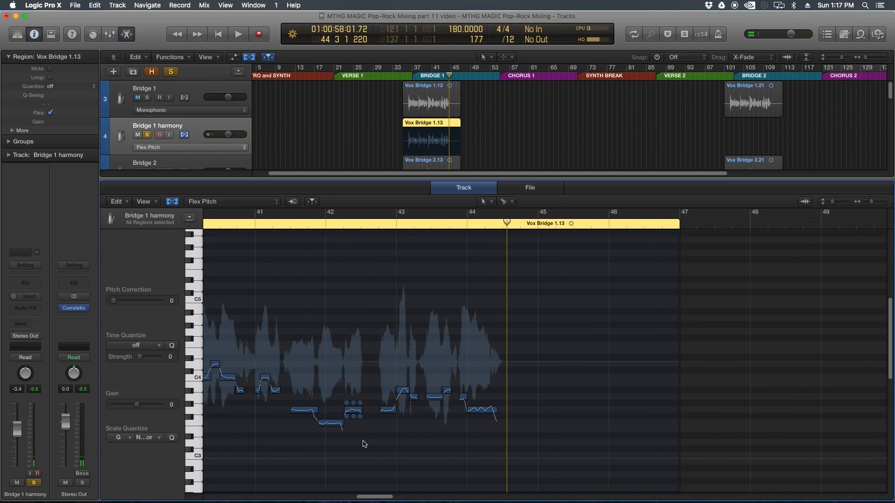
key("super+Left")
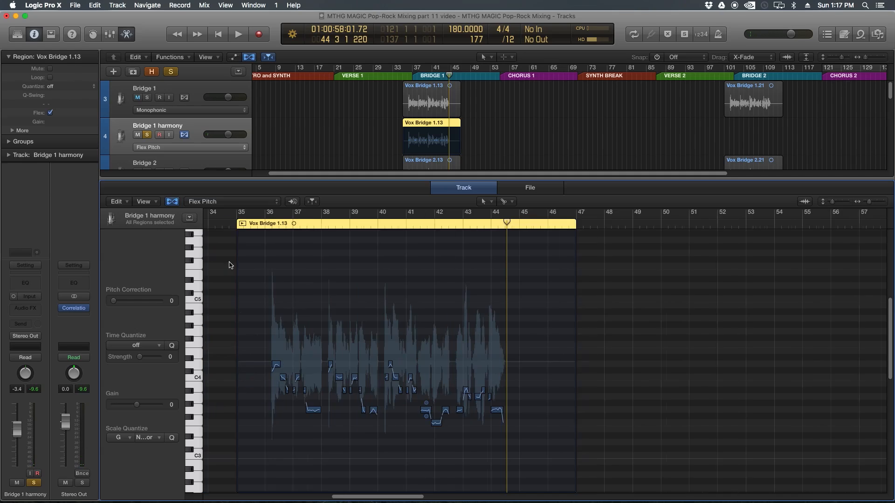
left_click(264, 224)
key("space")
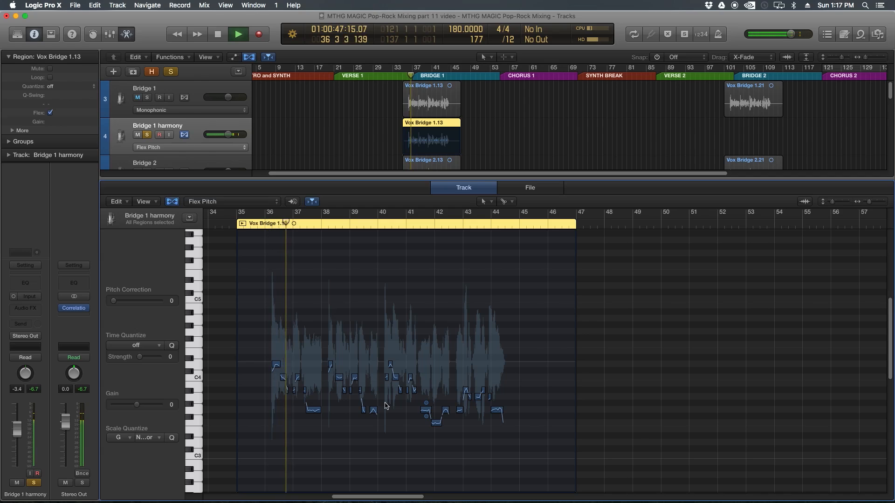
left_click_drag(421, 498, 421, 497)
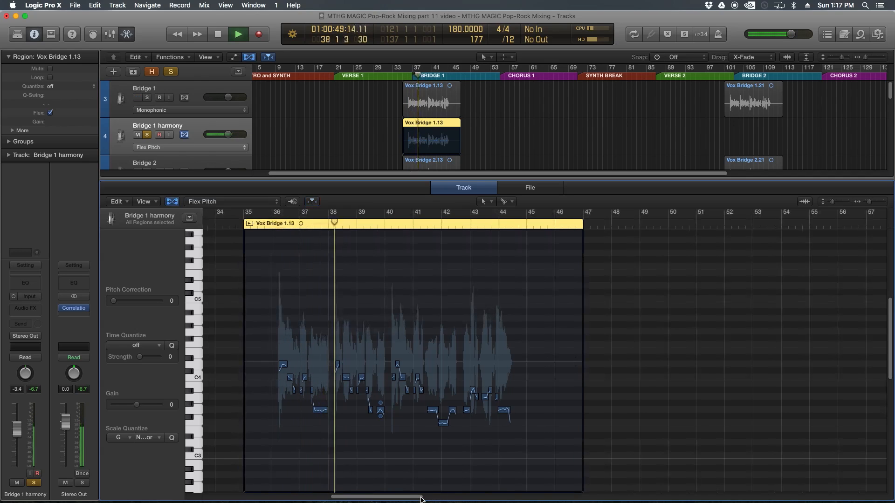
key("super+Right")
key("super+Right")
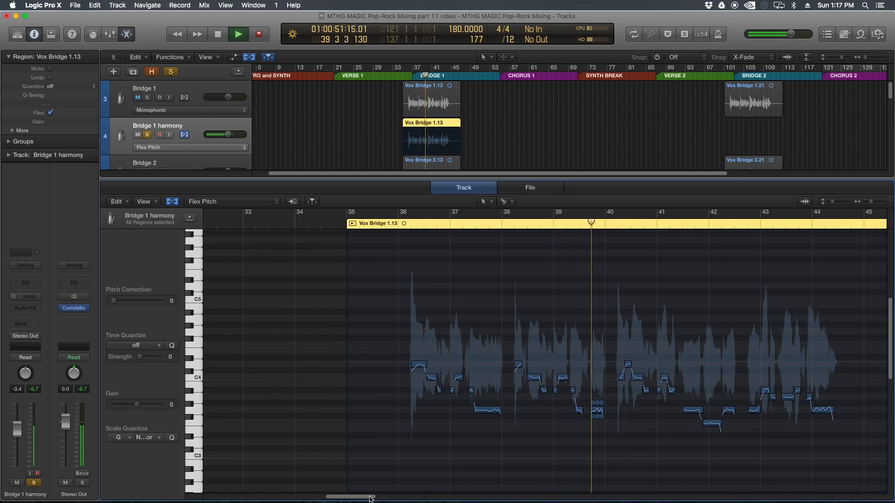
left_click_drag(365, 498, 374, 498)
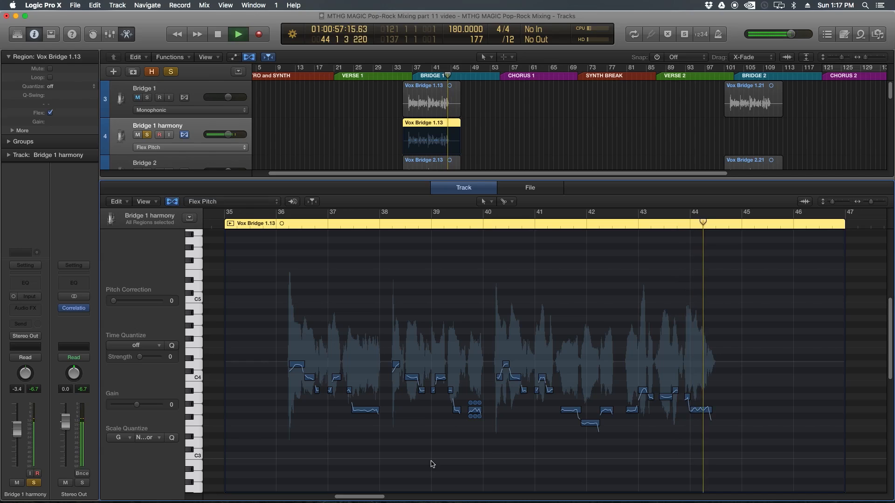
key("space")
Step: Select all the region's notes and raise them together by about a third, moving the final note up three semitones
key("super+a")
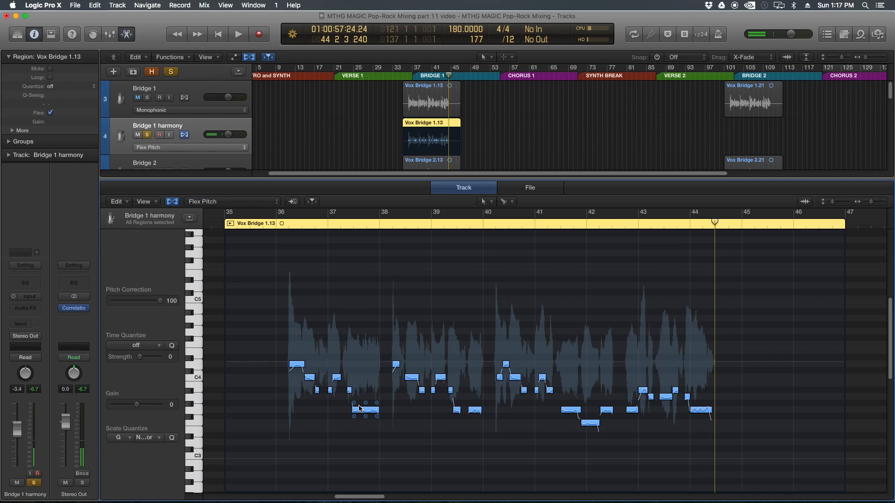
key("super+Right")
key("super+Right")
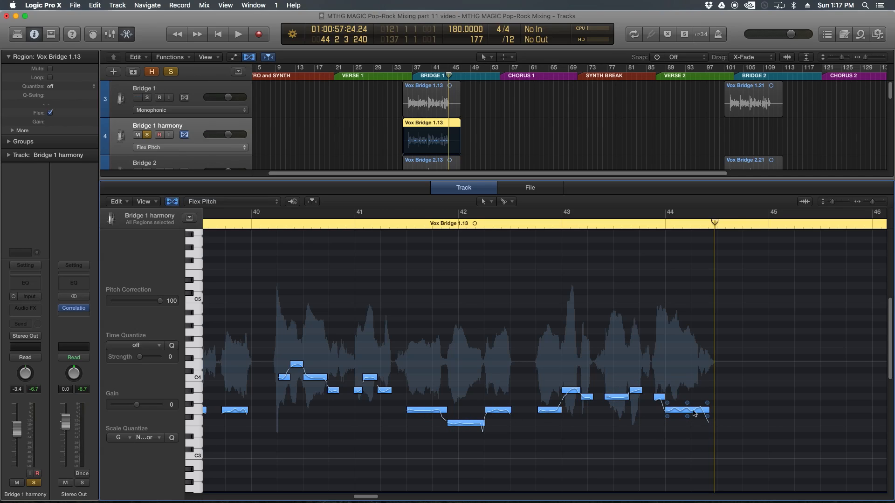
left_click_drag(695, 409, 696, 389)
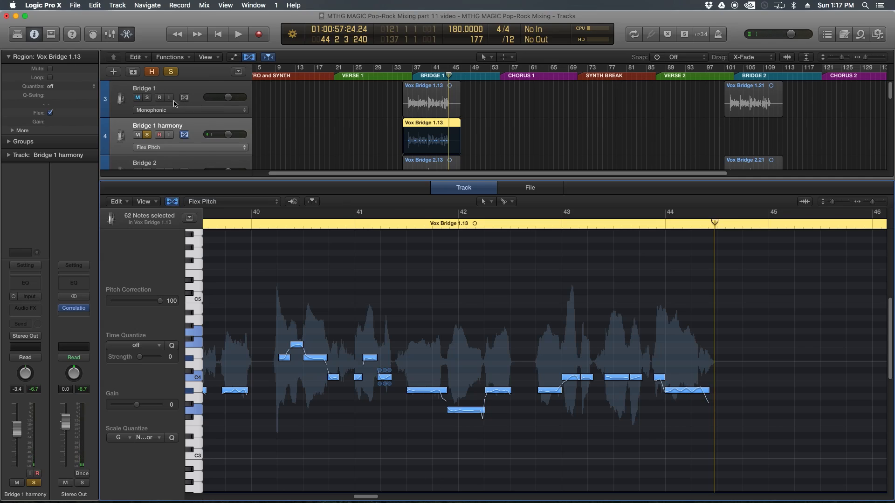
Step: Solo the Bridge 1 and Bridge 2 tracks alongside the harmony and listen to the bridge from its first vocal phrase to bar 44
left_click(148, 97)
scroll(156, 141, "down", 1)
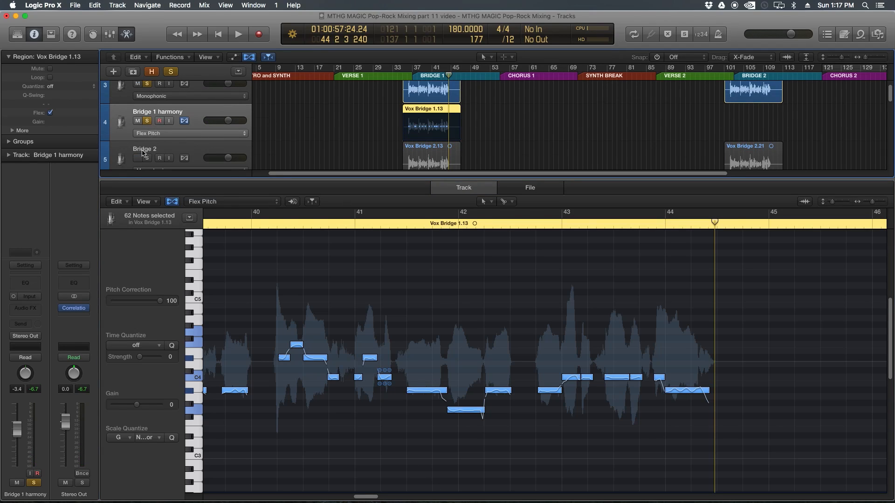
left_click(148, 159)
left_click(408, 70)
key("space")
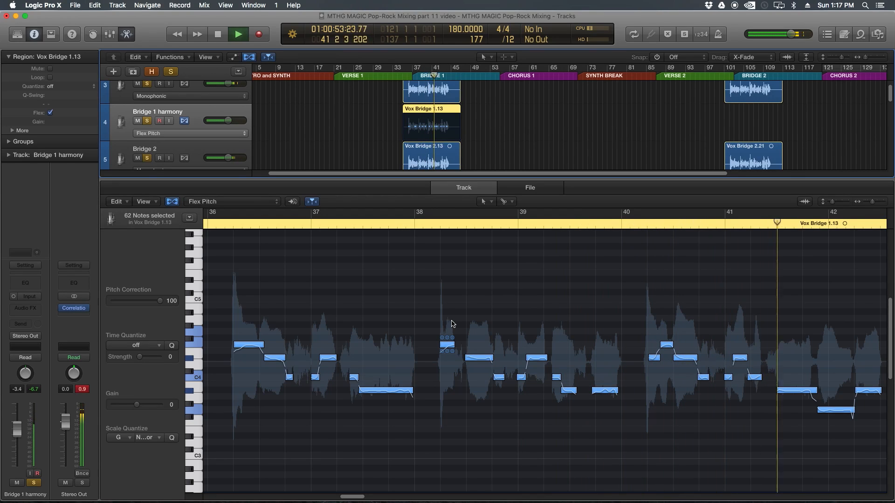
left_click(431, 464)
key("space")
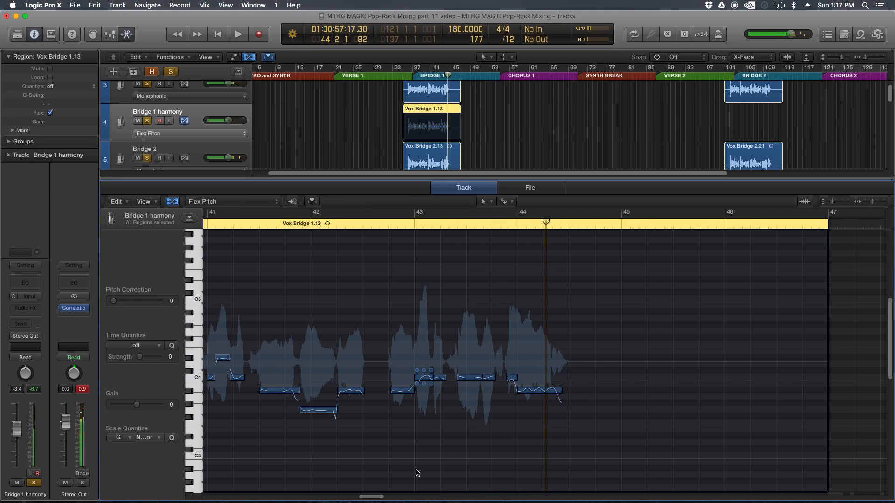
Step: Select the nine C4 notes between bars 36 and 42 in the harmony and raise them together to D4
left_click_drag(372, 498, 352, 499)
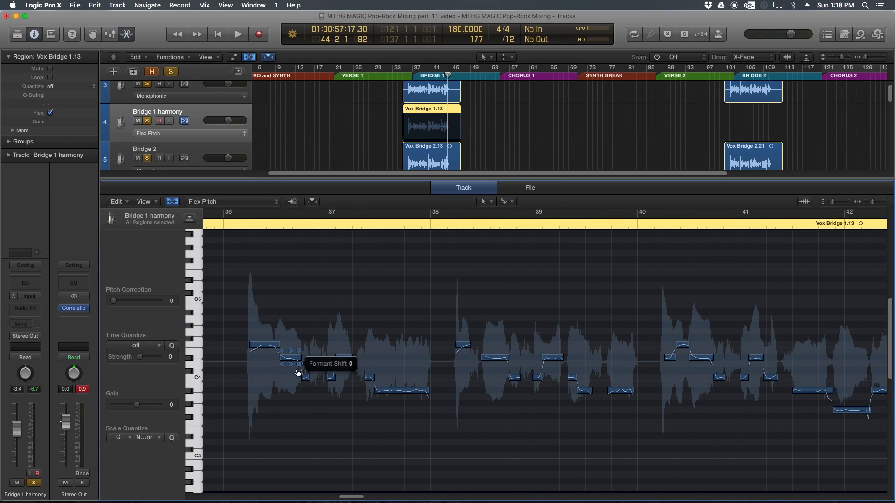
left_click(200, 380)
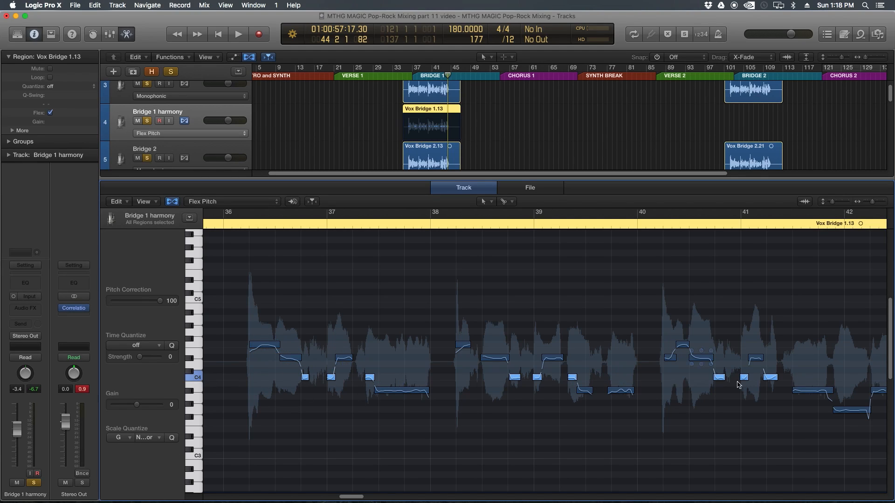
left_click(437, 428)
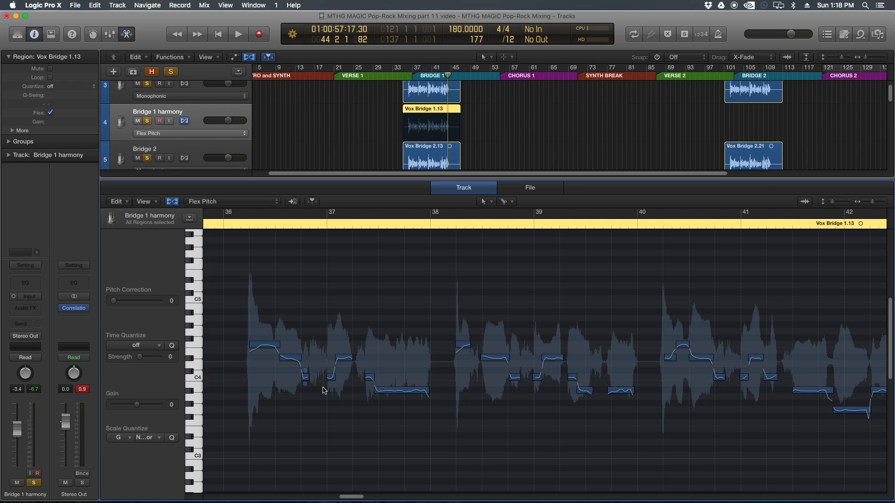
left_click_drag(288, 373, 812, 385)
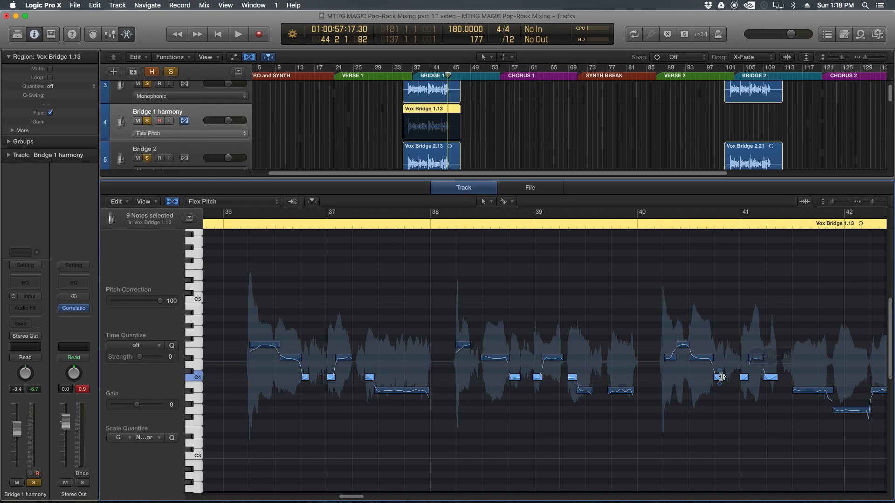
left_click_drag(720, 377, 719, 364)
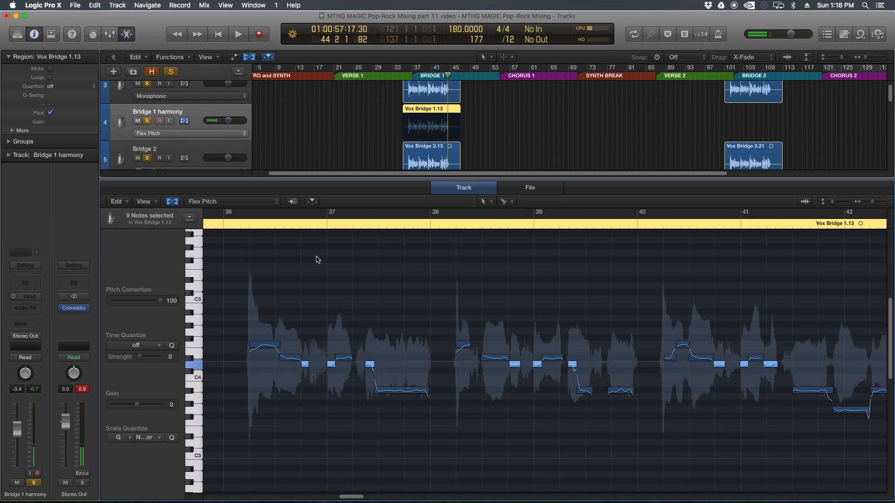
Step: Listen to the harmony with the other bridge vocals from bar 36 to bar 43
double_click(238, 227)
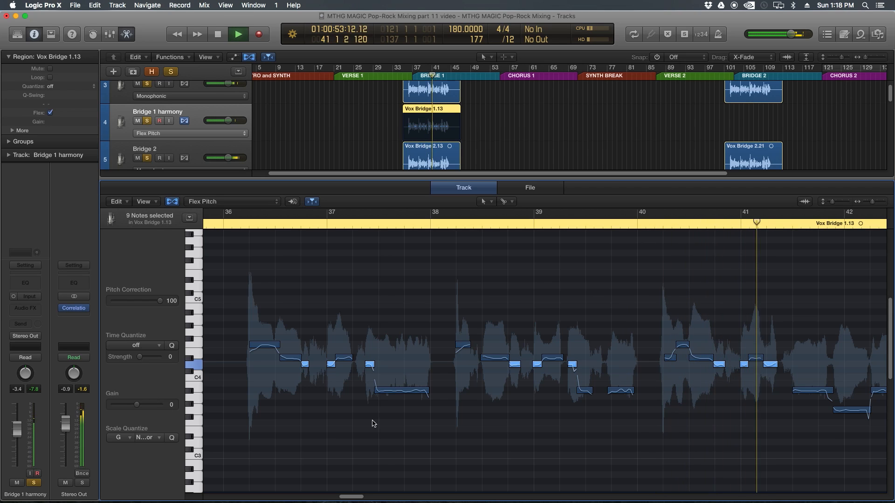
scroll(438, 458, "right", 2)
scroll(439, 458, "right", 8)
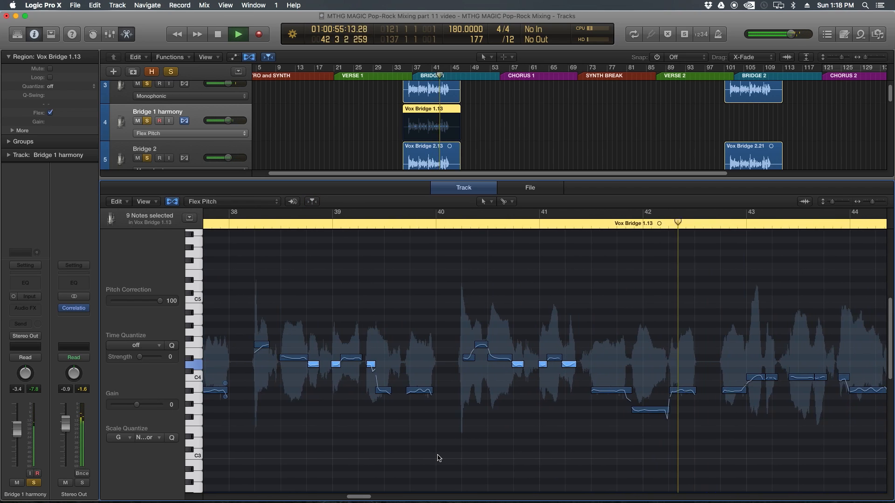
key("space")
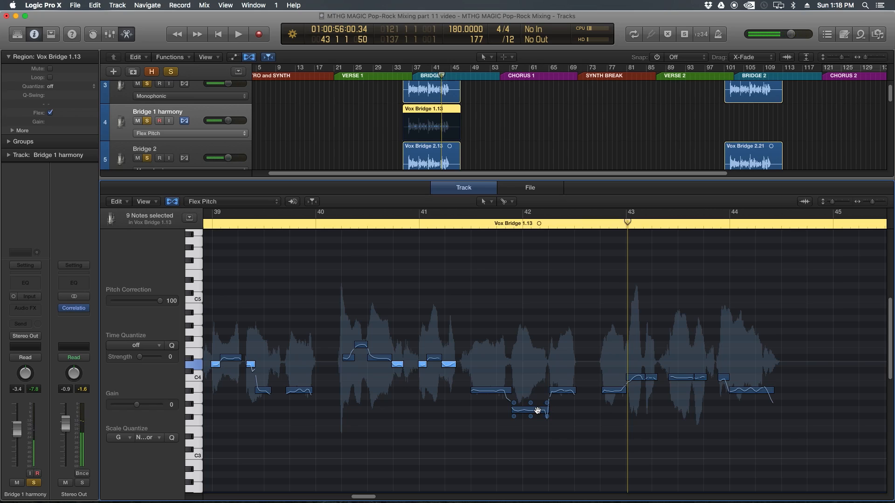
Step: Raise the low G3 note around bar 42 to A3 and check it by playing the phrase up to just before bar 44
left_click(537, 411)
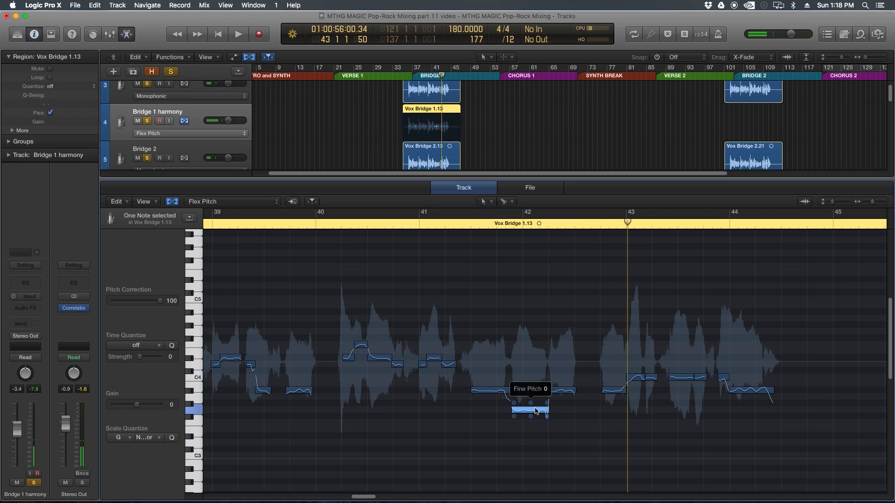
left_click_drag(537, 411, 533, 414)
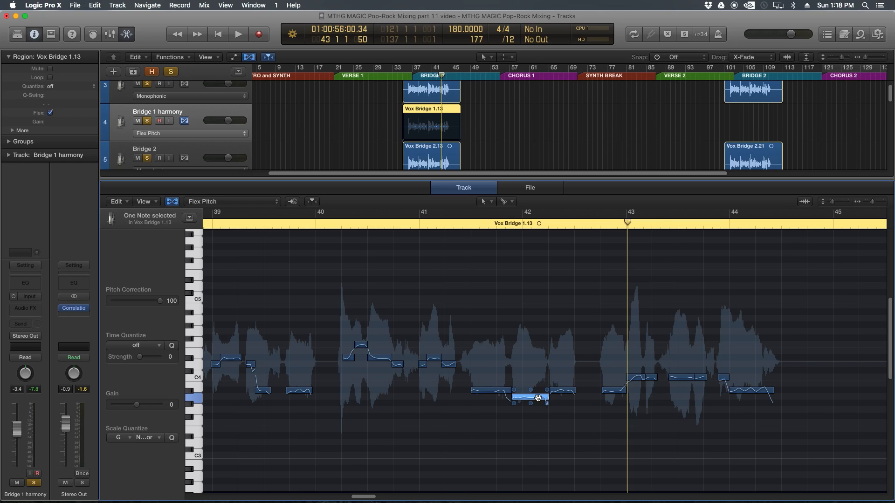
key("space")
left_click(492, 293)
key("space")
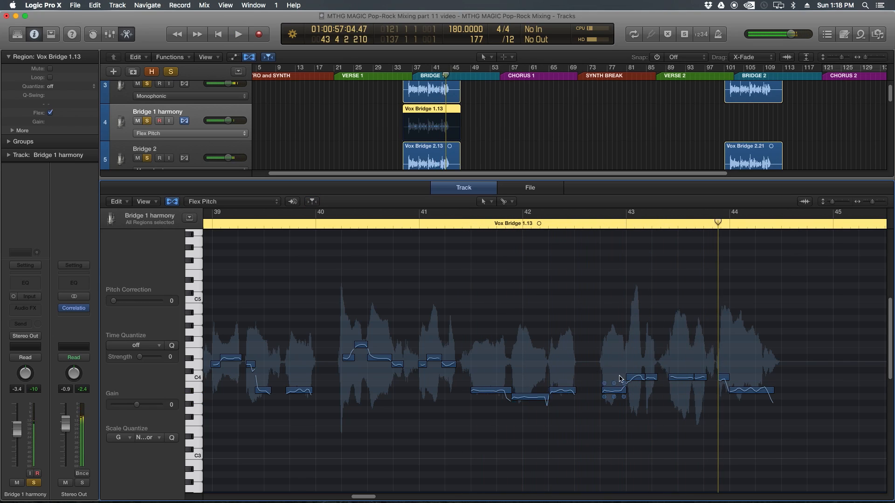
Step: Raise the C4 note at the start of bar 43 and the short C4 note just before 43.4 to D4
left_click_drag(638, 379, 639, 364)
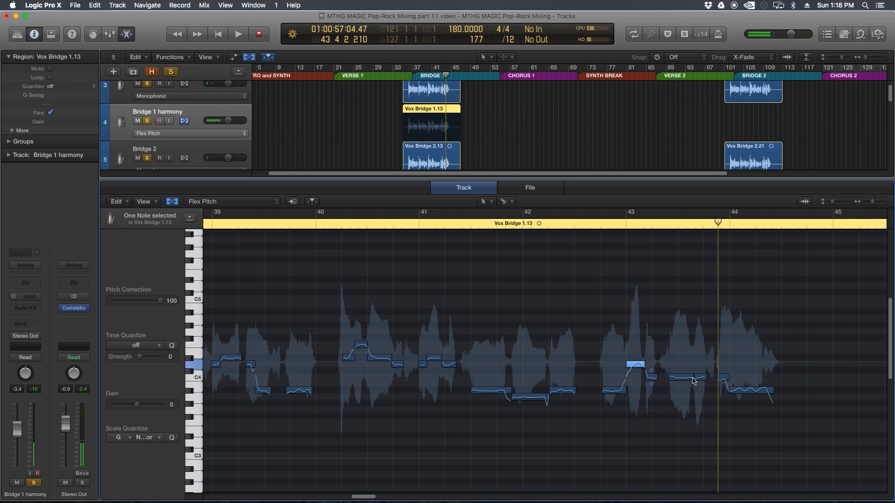
left_click(699, 377)
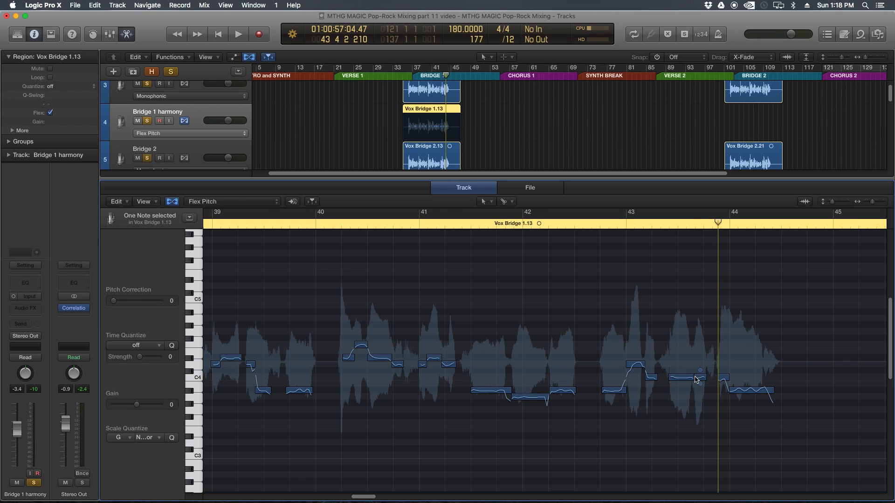
scroll(707, 229, "up", 10)
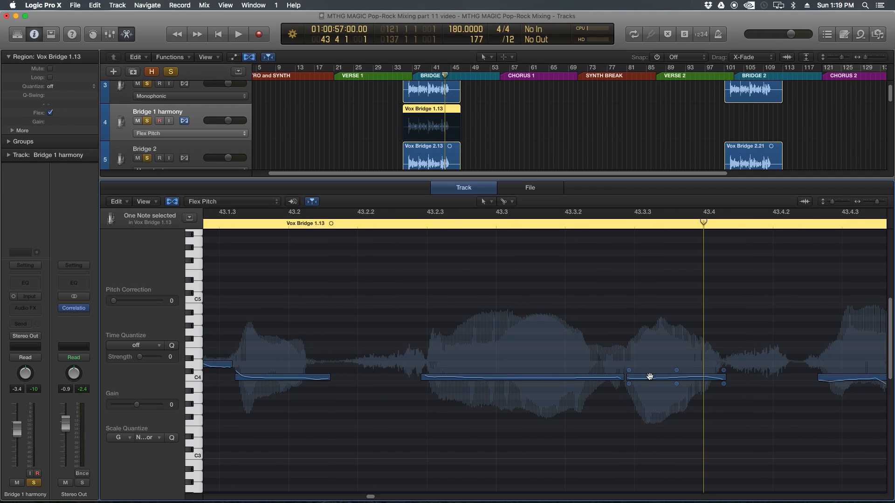
left_click_drag(649, 377, 648, 362)
left_click(632, 417)
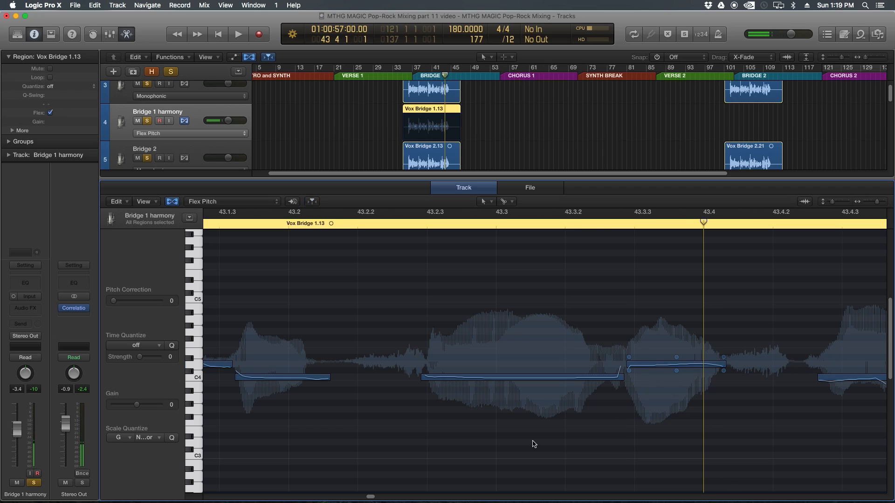
Step: Listen to the corrected ending around bar 43, and to the whole bridge harmony from its first phrase
key("super+Left")
key("super+Left")
key("super+Left")
key("super+Left")
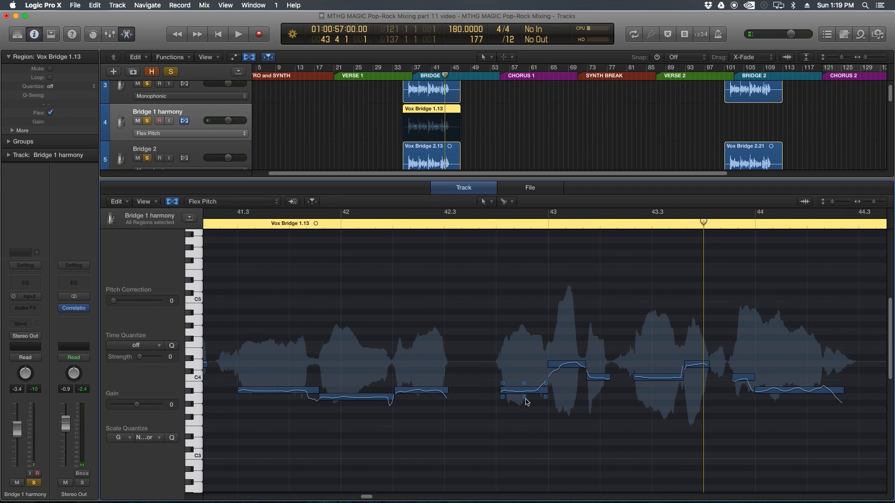
key("space")
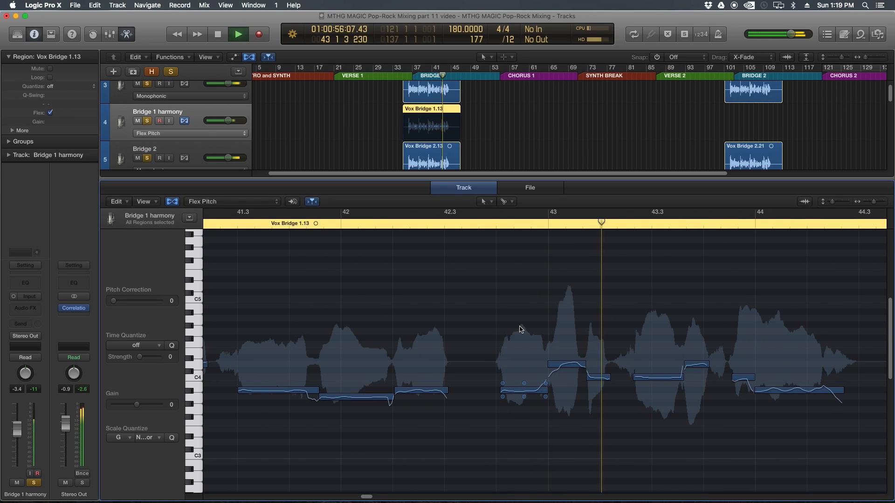
key("space")
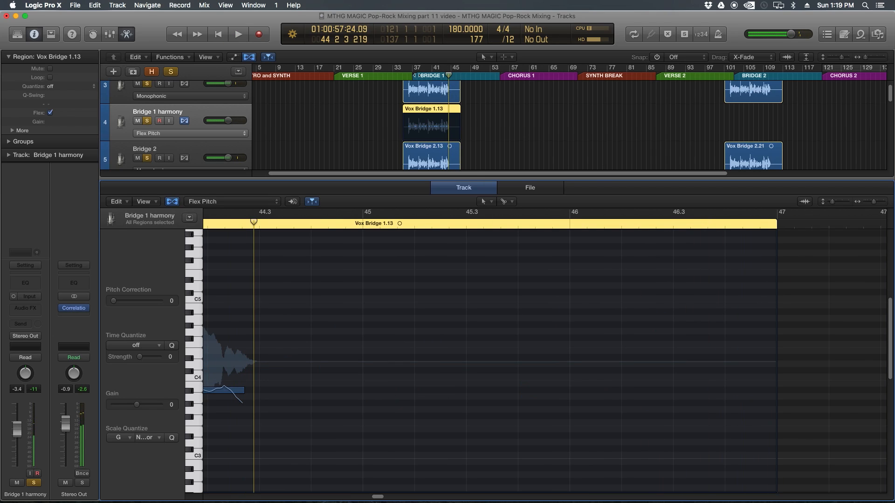
left_click(408, 77)
key("space")
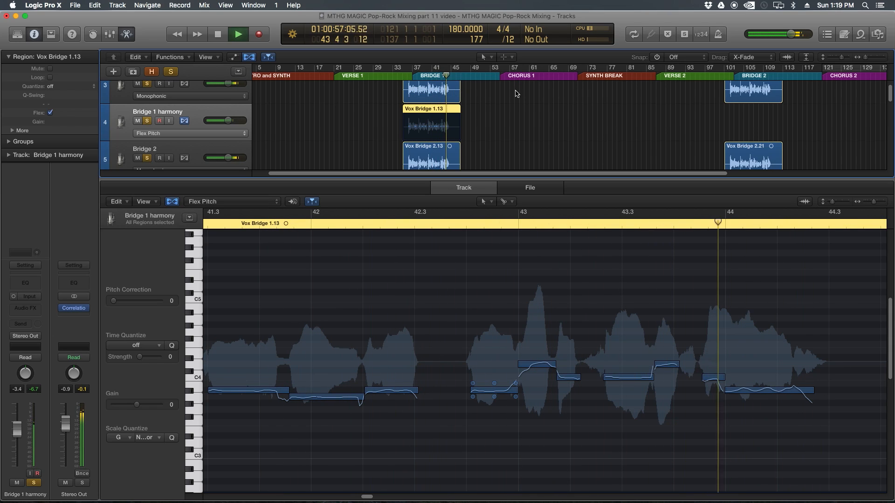
key("space")
Step: Close the editor area to show all tracks, and solo Bridge 3 and Bridge 4
left_click_drag(522, 179, 526, 490)
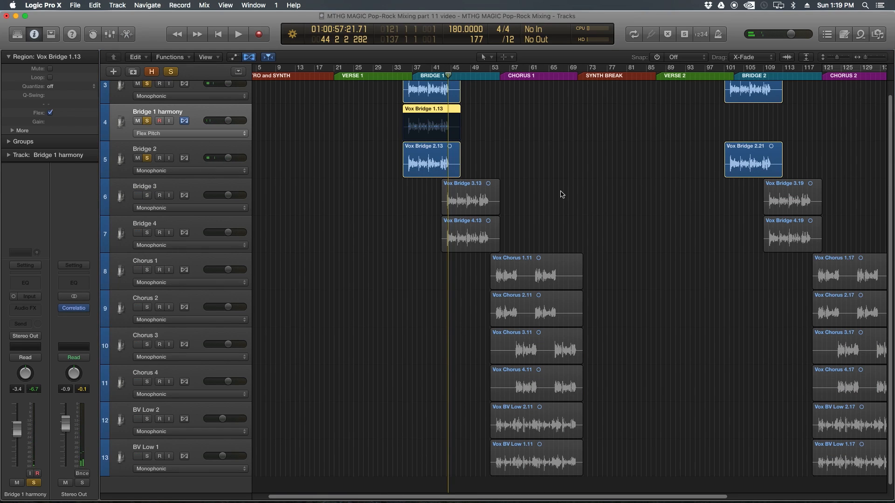
left_click(434, 187)
left_click_drag(146, 196, 145, 232)
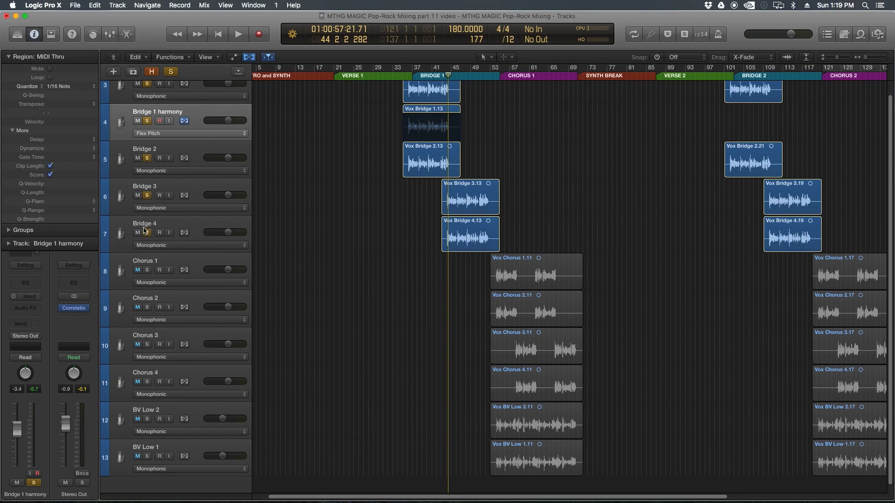
Step: Duplicate the Bridge 3 track and copy only the Vox Bridge 3.13 region onto the new track at the same position
left_click(182, 186)
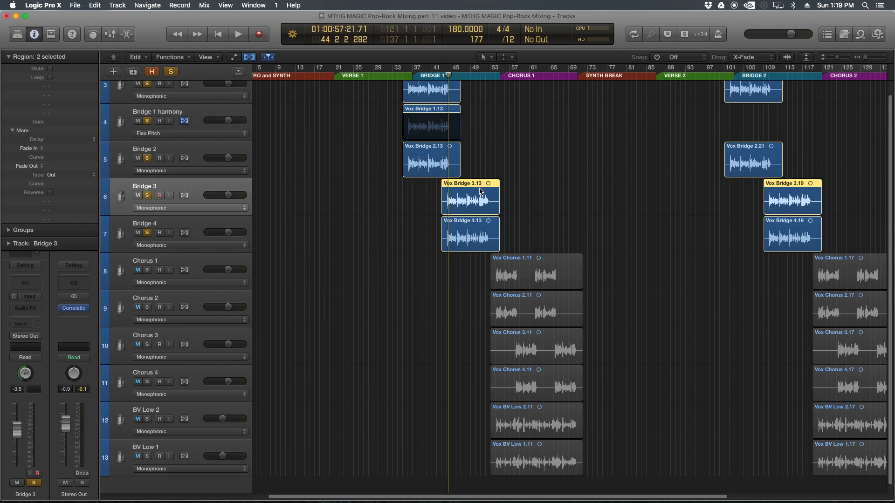
left_click(513, 194)
left_click(488, 196)
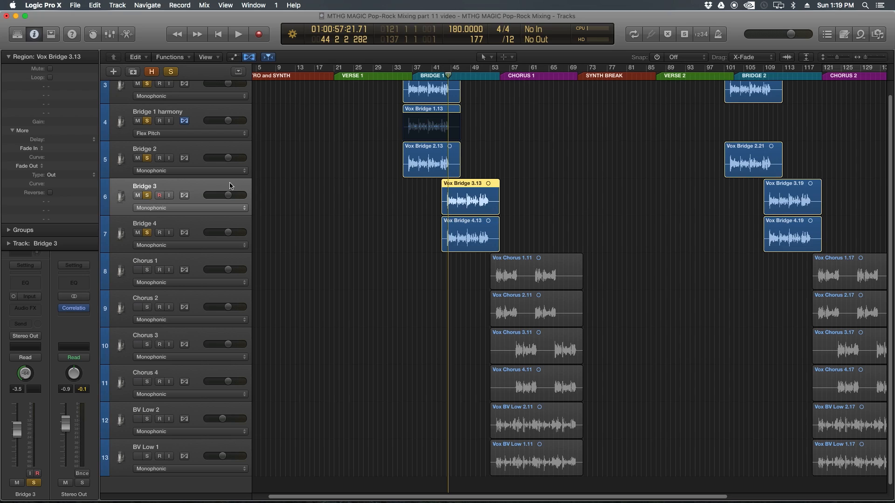
left_click(134, 72)
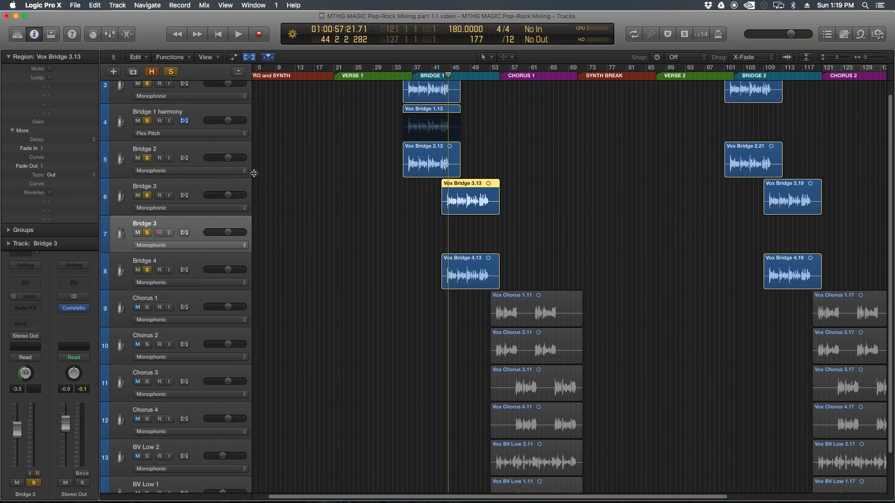
left_click(513, 243)
left_click_drag(476, 204, 476, 242)
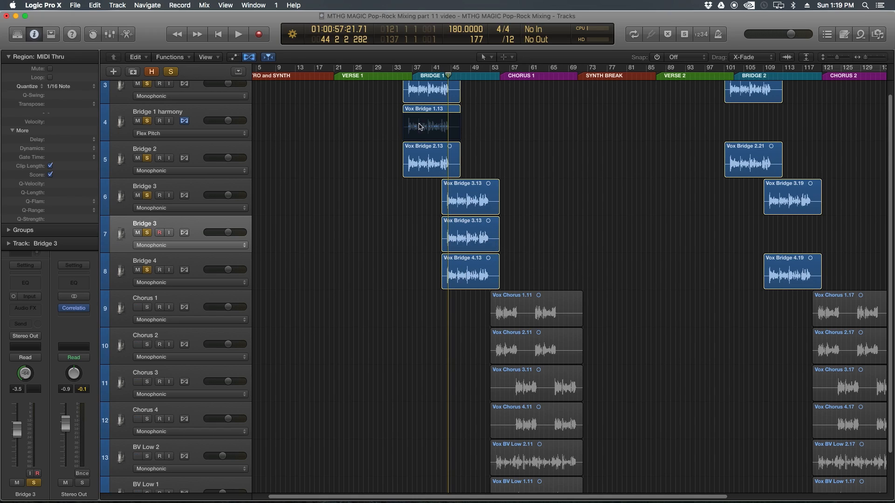
Step: Enable Flex on the duplicated Bridge 3 track and set its mode to Flex Pitch
left_click(184, 233)
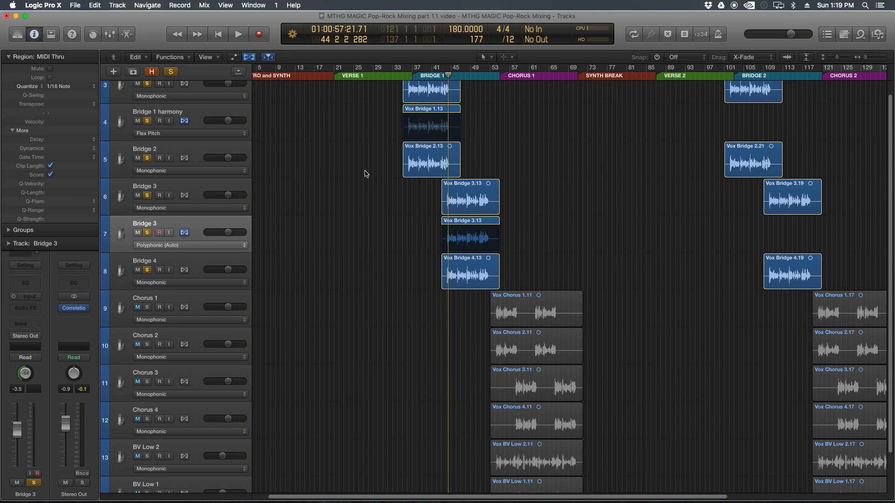
left_click(204, 250)
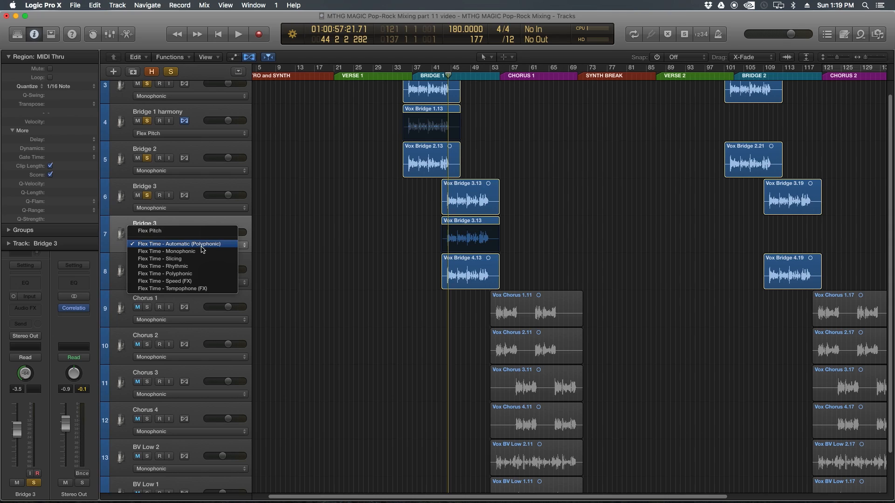
left_click(159, 230)
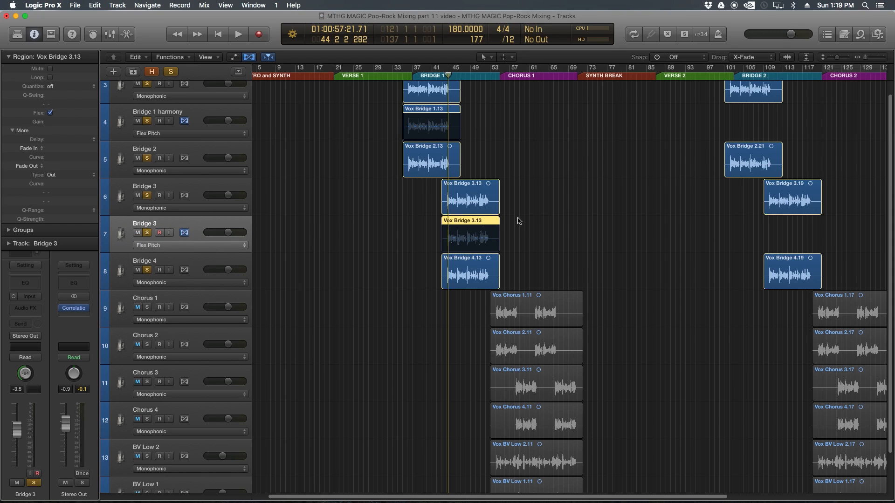
Step: Open the copied Vox Bridge 3.13 region in the Track editor and show its notes from bar 44 onward
key("super+Right")
key("super+Right")
key("super+Right")
key("super+Right")
key("super+Right")
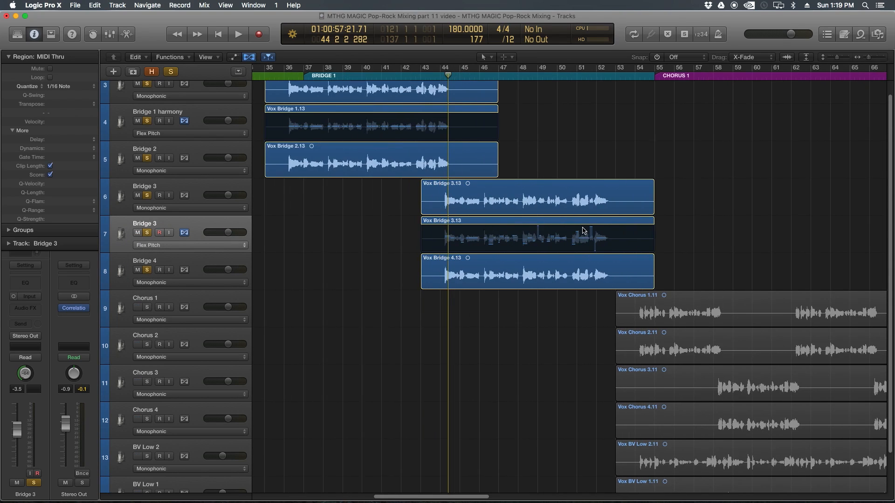
left_click(574, 222)
double_click(575, 225)
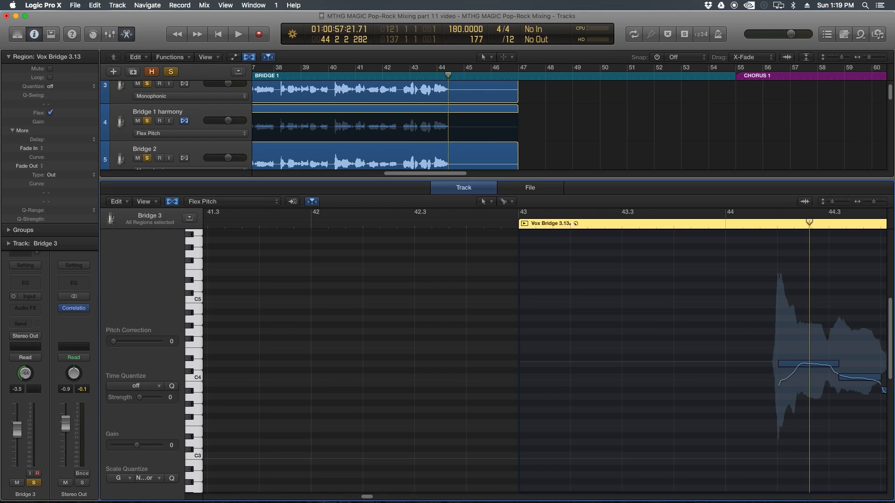
key("super+Left")
key("super+Left")
scroll(653, 335, "right", 4)
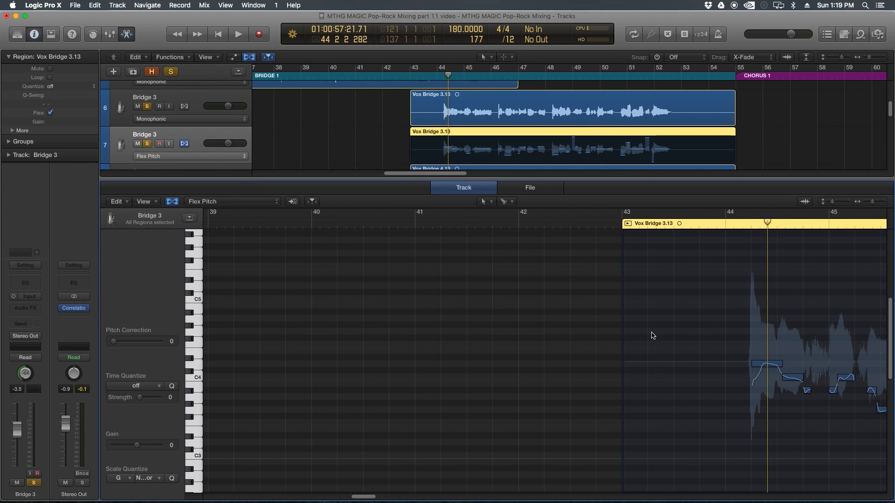
scroll(652, 336, "right", 10)
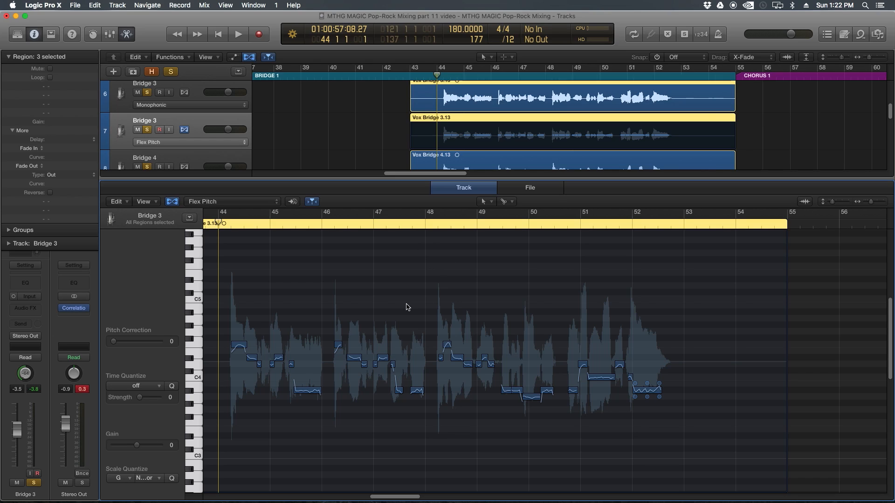
Step: Play back the duplicated Bridge 3 vocal from bar 44, and lower the formant shift of all its notes
key("space")
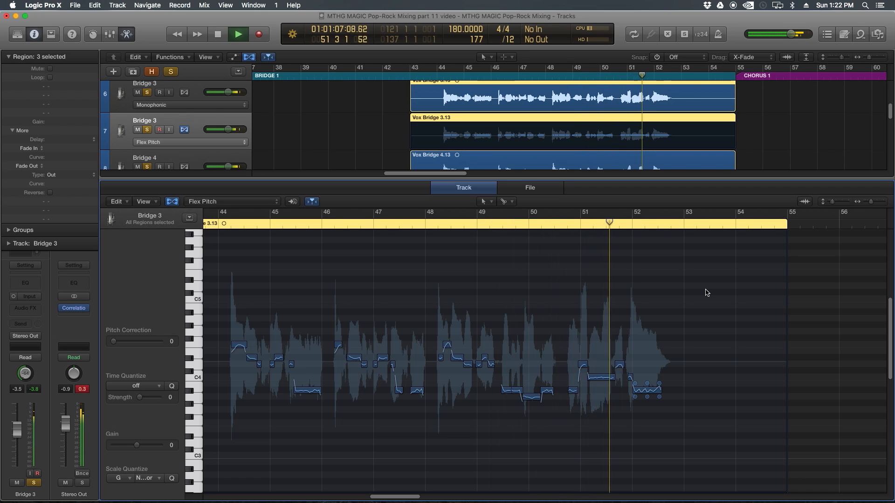
key("space")
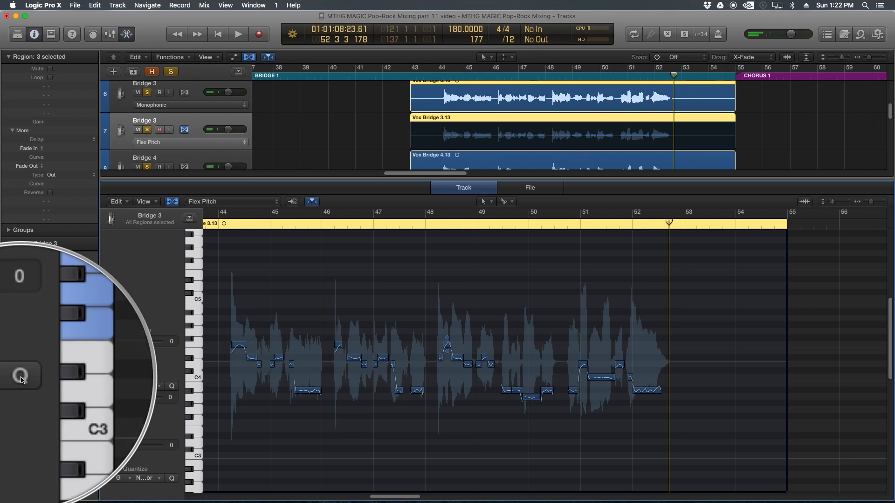
left_click(24, 379, "alt")
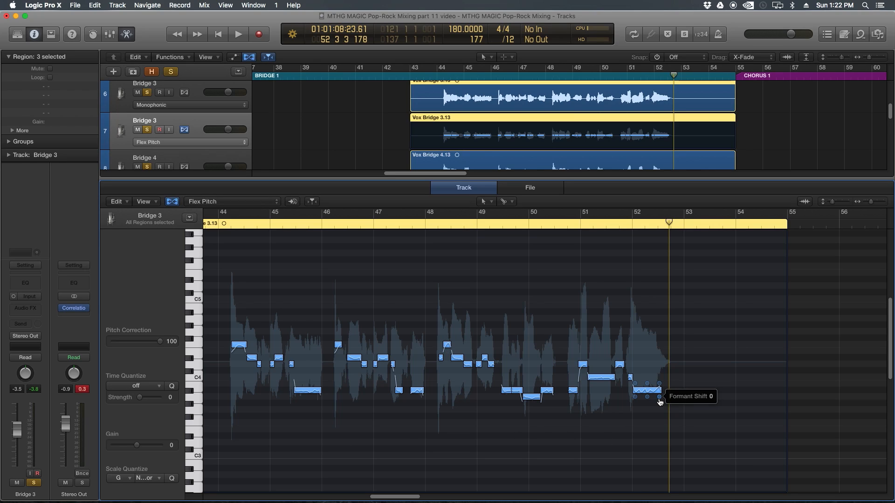
left_click_drag(659, 401, 659, 410)
Step: Show the Vox Bridge 1.13 region of the Bridge 1 harmony track for editing and lower the formant shift of all its notes to about -58
scroll(430, 97, "up", 5)
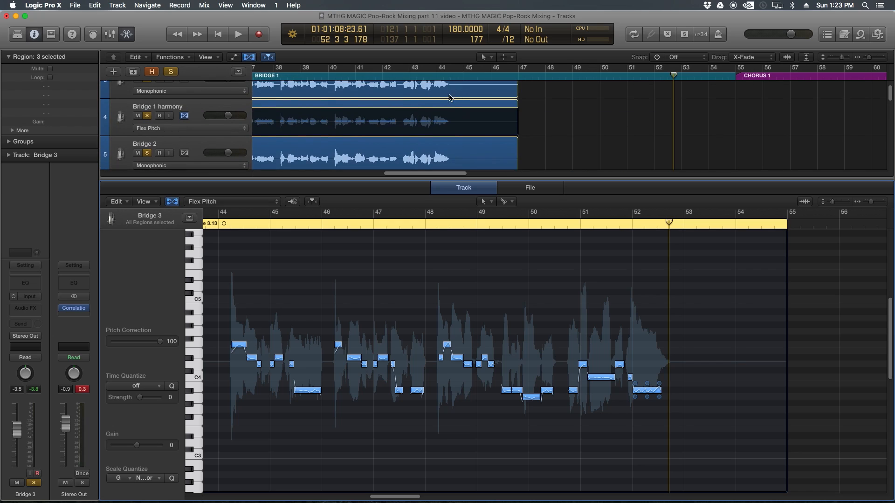
left_click(454, 105)
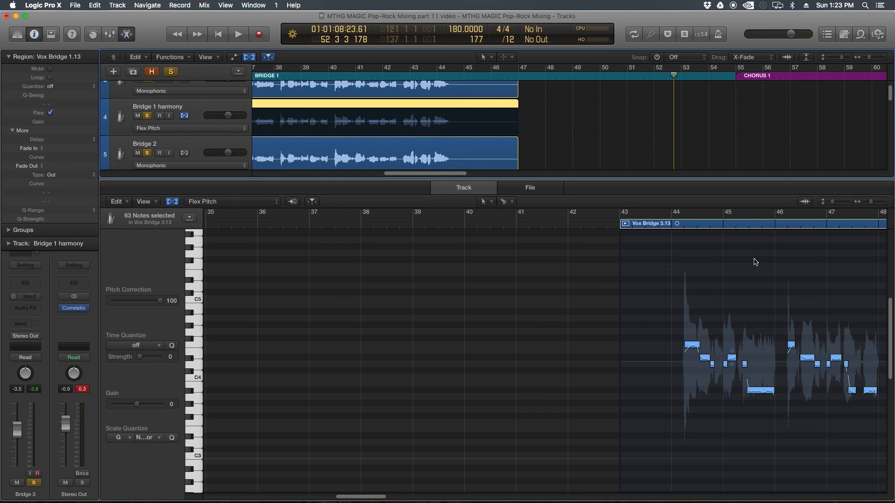
left_click(756, 262)
key("super+a")
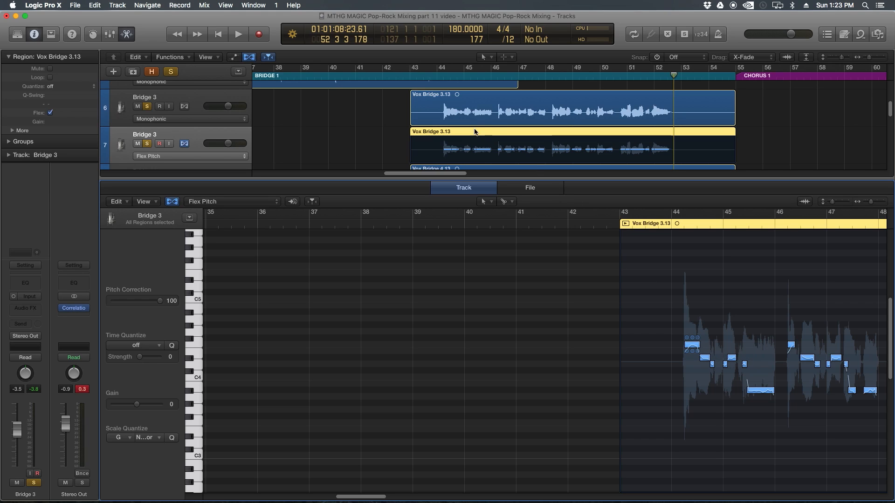
scroll(493, 106, "up", 4)
left_click(584, 123)
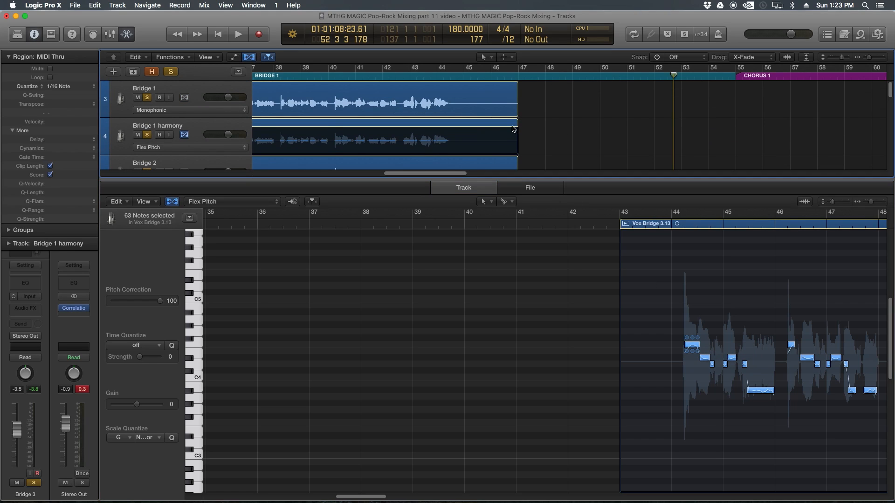
left_click(512, 125)
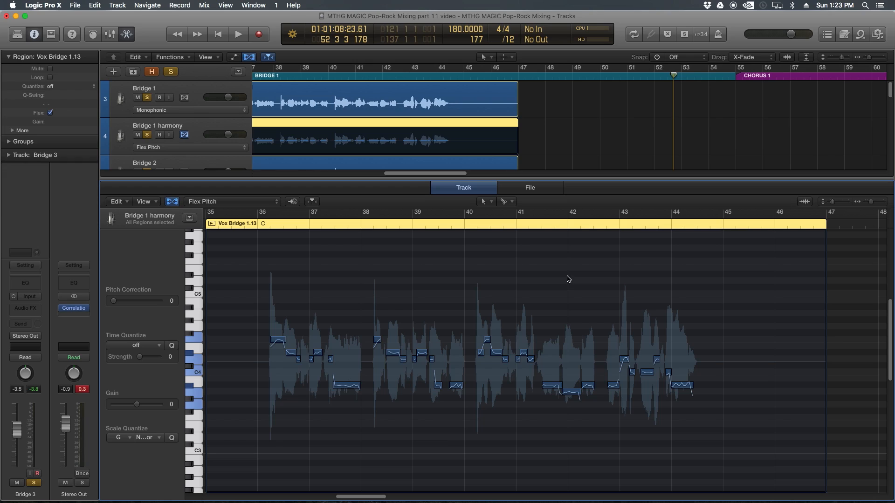
left_click_drag(691, 393, 691, 396)
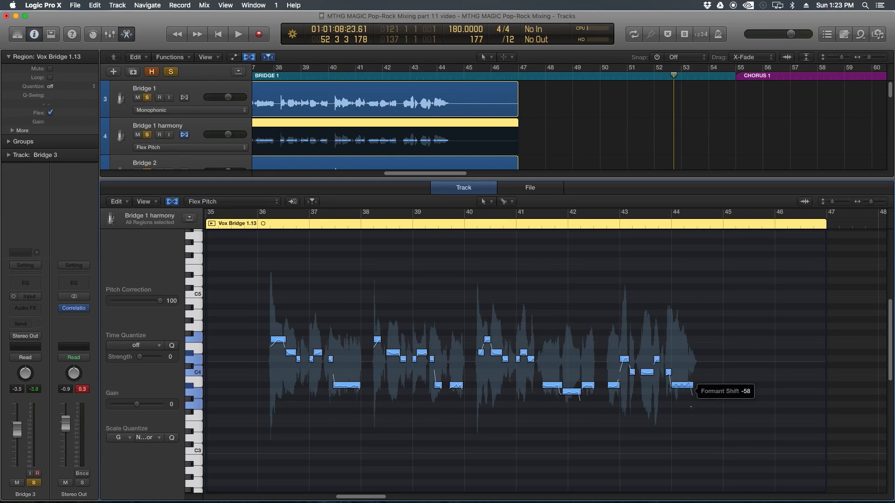
left_click_drag(689, 413, 689, 414)
Step: Close the editor area to show all tracks, and solo the Chorus 1 track
left_click_drag(617, 180, 610, 497)
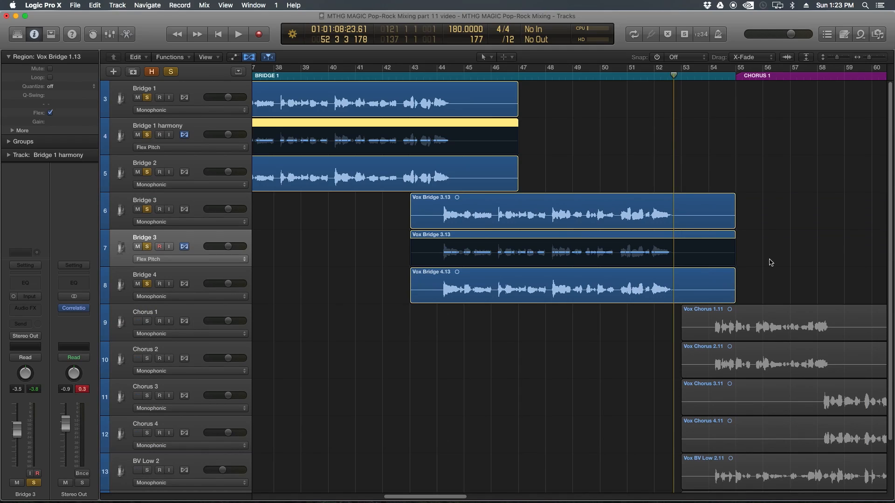
left_click(797, 247)
key("super+Left")
key("super+Left")
key("super+Left")
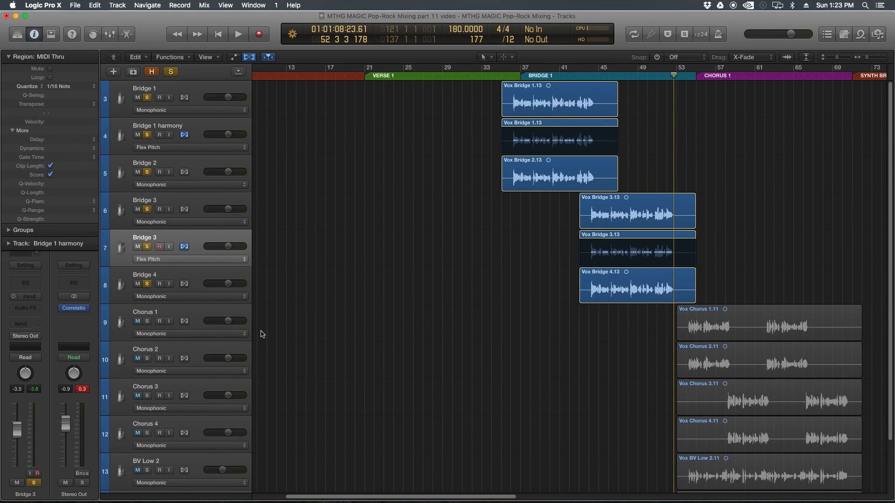
left_click(168, 312)
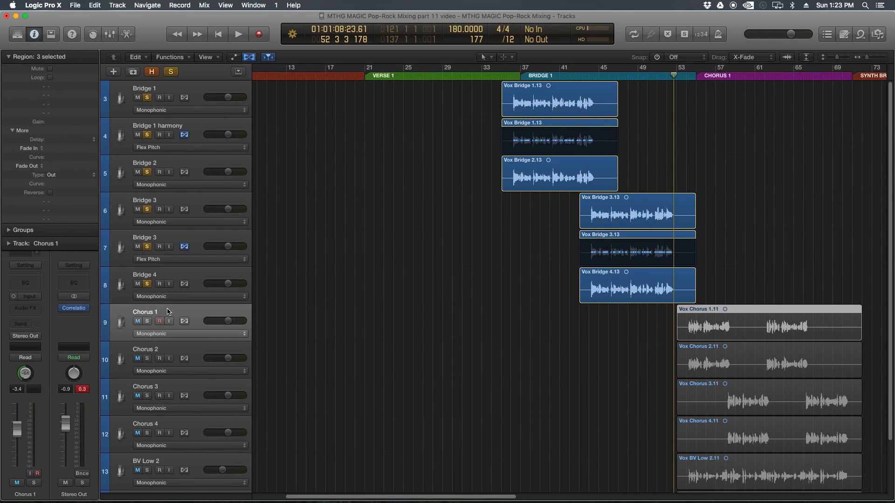
left_click(147, 322)
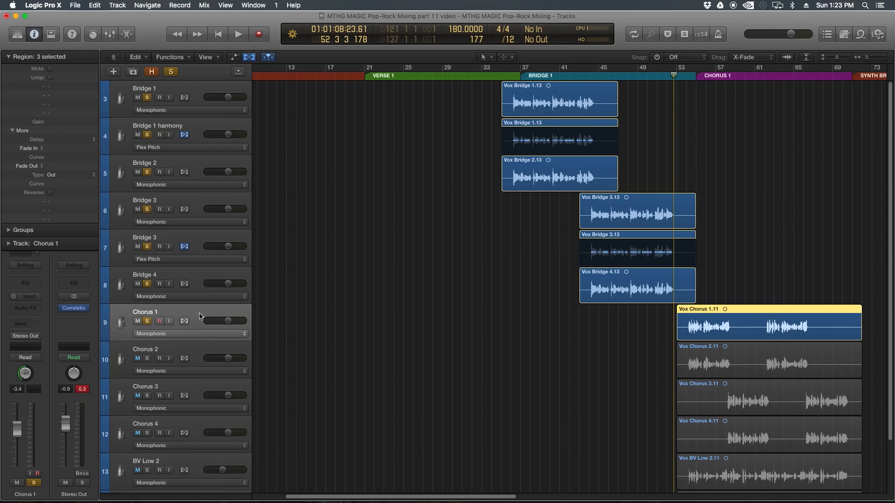
Step: Duplicate the Chorus 1 track and copy the Vox Chorus 1.11 region onto the new track at the same position
left_click(135, 73)
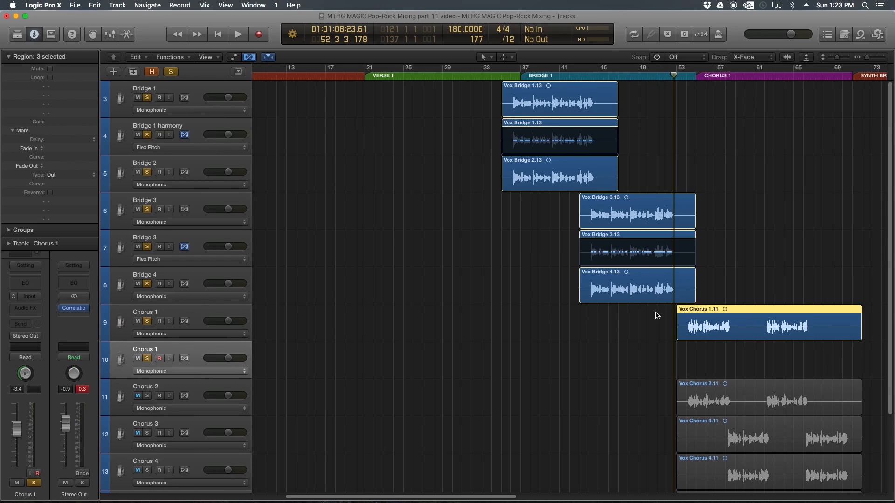
left_click_drag(745, 326, 753, 375, "alt")
left_click(589, 326)
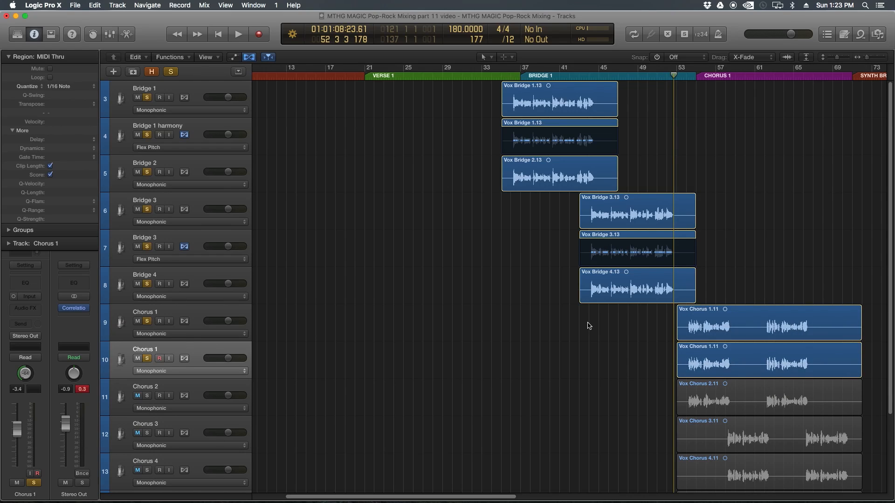
Step: Rename the duplicated Chorus 1 track as Chorus 1 harmony
double_click(147, 351)
key("Right")
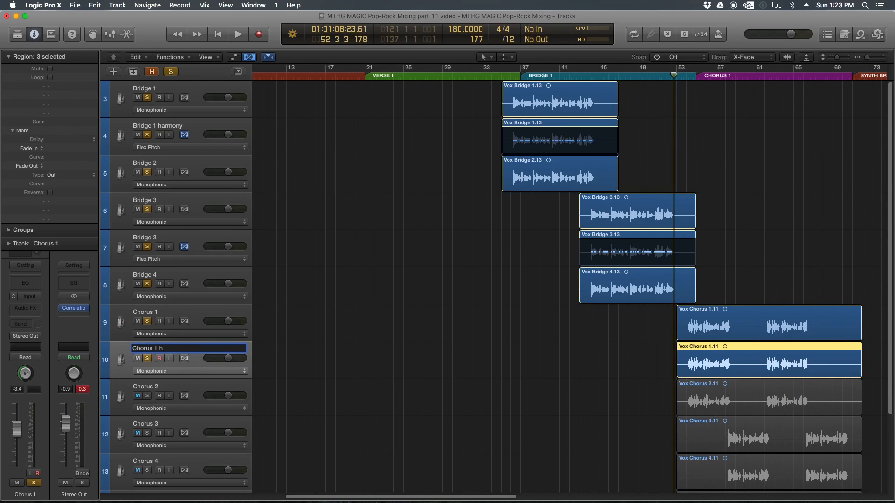
type("harmony")
key("Return")
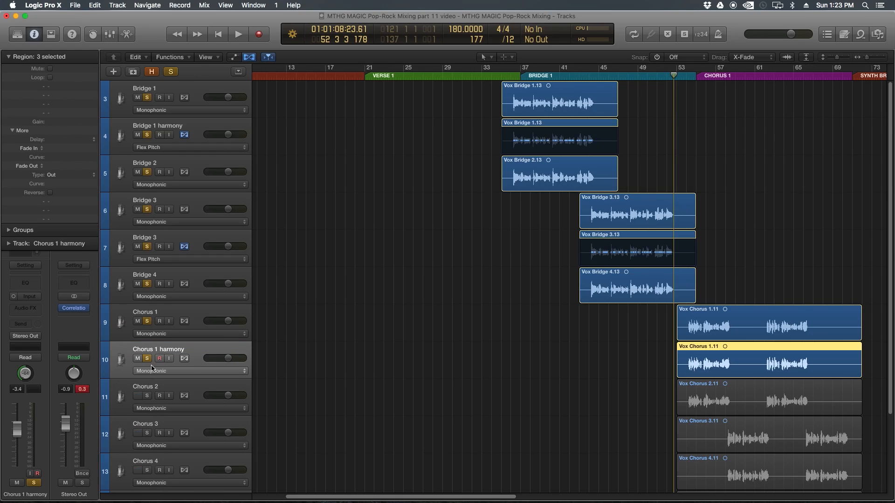
Step: Enable Flex on the Chorus 1 harmony track and set its mode to Flex Pitch
left_click(183, 358)
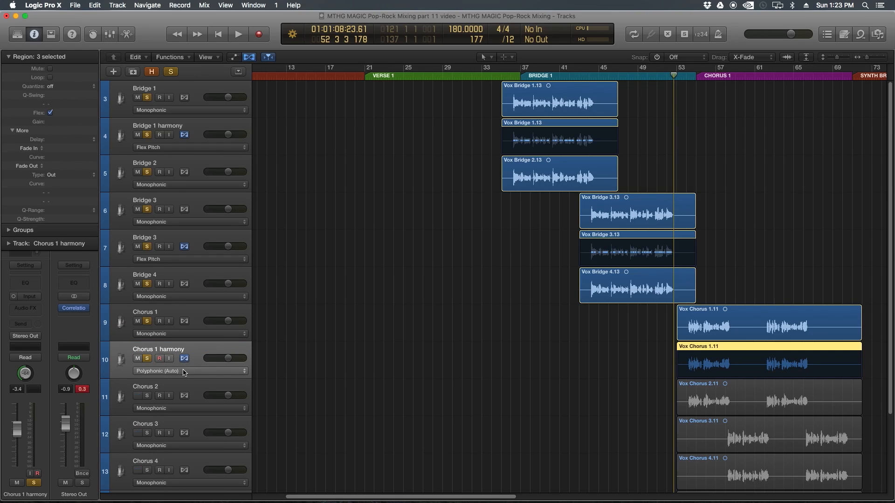
left_click(184, 372)
left_click(168, 354)
left_click(873, 255)
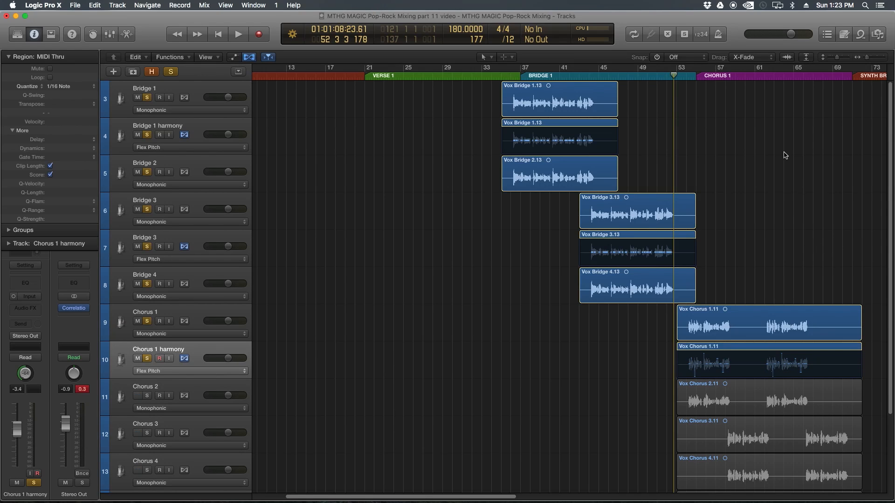
Step: Place the playhead at bar 59 and open the Vox Chorus 1.11 region of the Chorus 1 harmony track in the Track editor
left_click(734, 75)
key("super+Right")
key("super+Right")
key("super+Right")
key("super+Right")
key("super+Right")
key("super+Right")
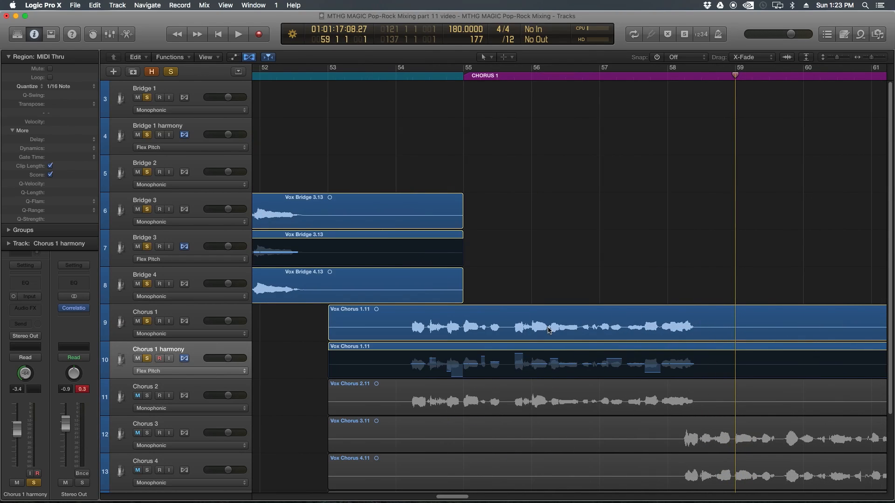
double_click(520, 347)
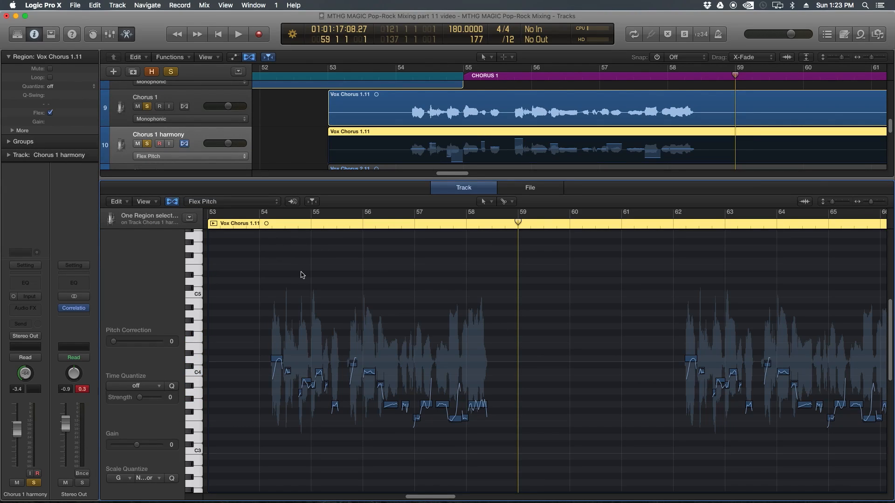
Step: Scale-quantize all notes of the Chorus 1 harmony region to G natural minor
key("super+a")
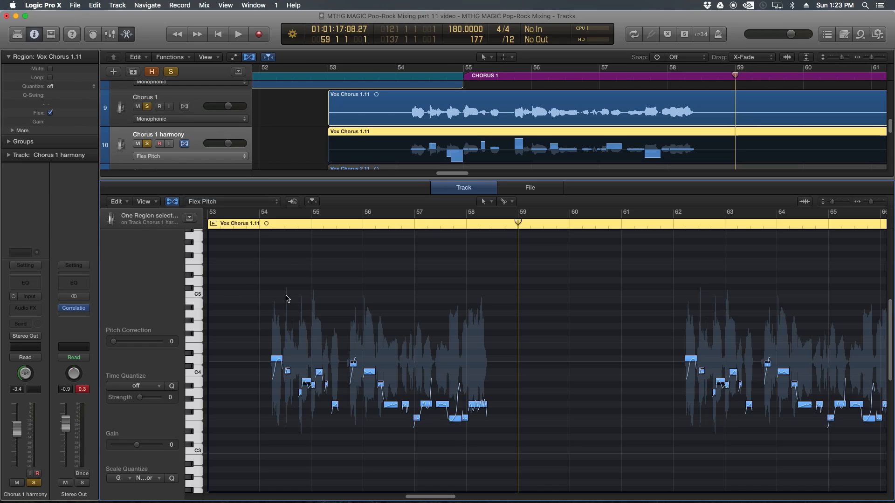
left_click(172, 478)
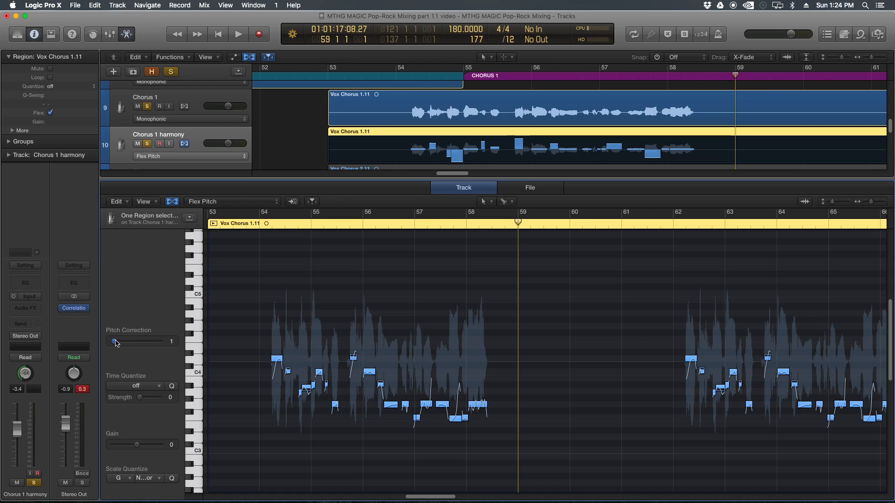
left_click(317, 263)
Step: Turn off solo on the Chorus 1 track and play back the Chorus 1 harmony's two phrases, from bar 54 and bar 62
left_click(262, 226)
key("space")
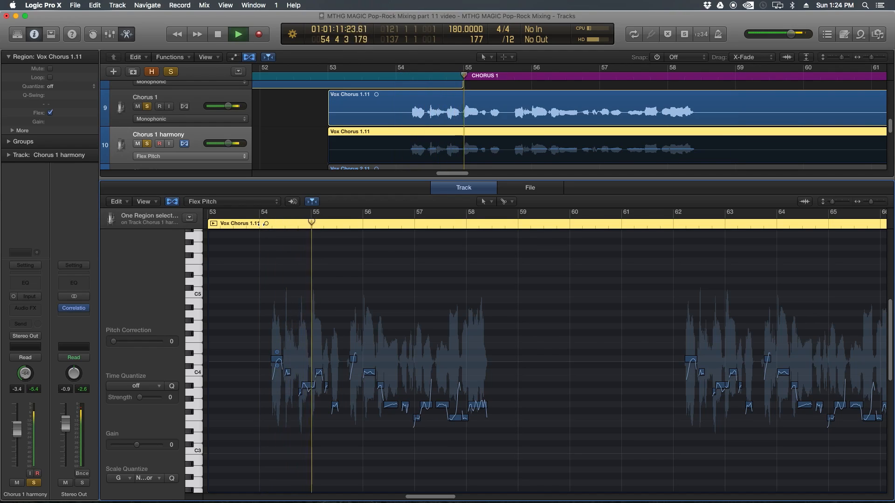
key("space")
scroll(198, 134, "up", 2)
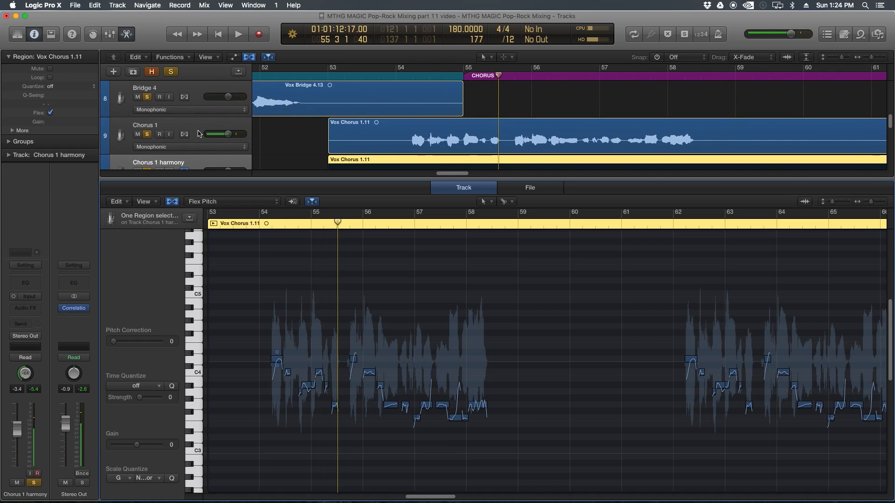
left_click(148, 134)
scroll(196, 121, "down", 2)
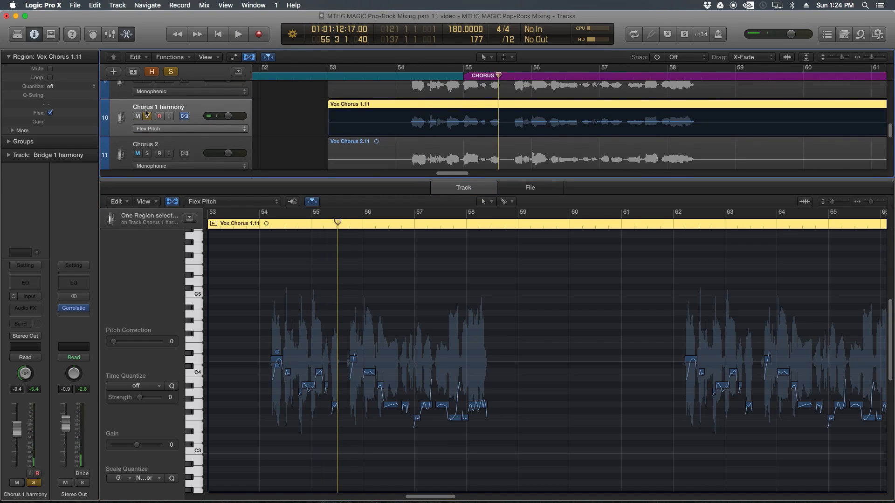
scroll(219, 107, "up", 1)
key("space")
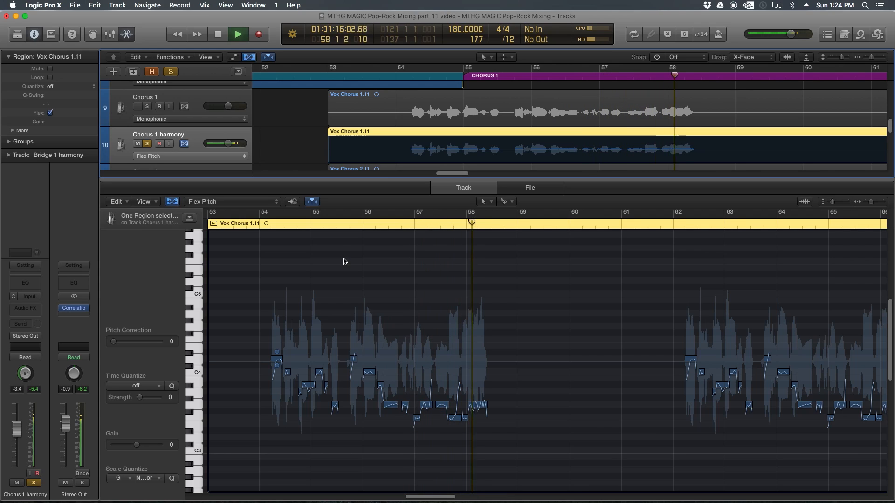
key("space")
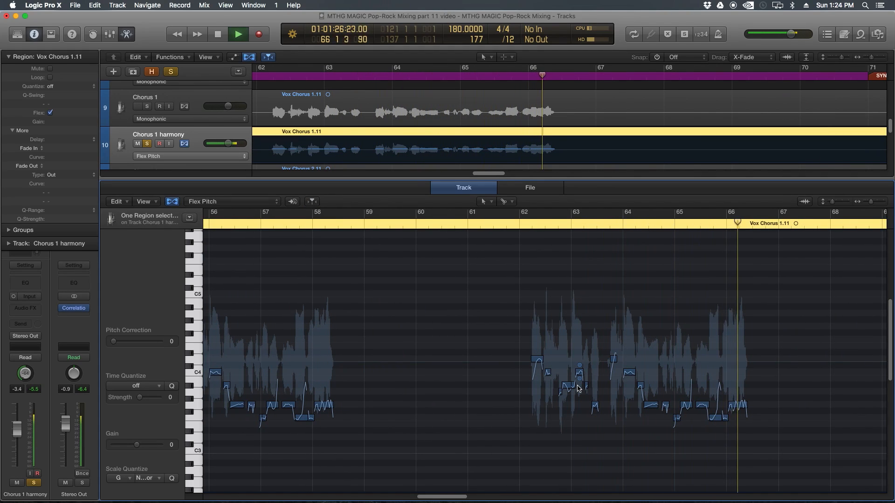
key("space")
Step: Transpose all Chorus 1 harmony notes upward within G natural minor, raising the last note of the second phrase by three semitones
left_click_drag(605, 340, 635, 360)
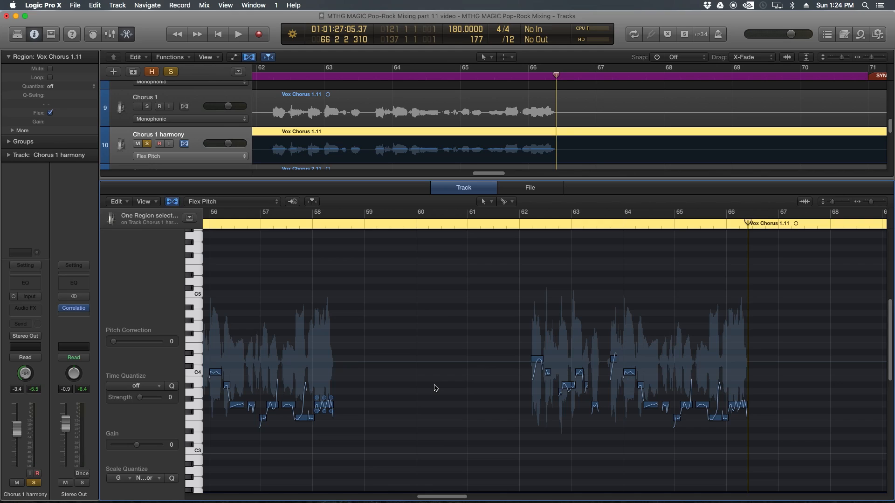
key("super+a")
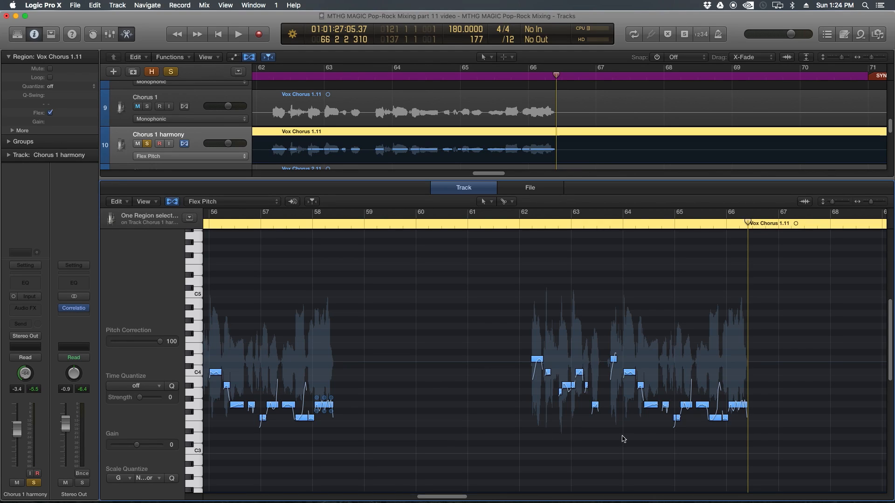
key("super+Right")
key("super+Right")
key("super+Right")
key("super+Right")
key("super+Right")
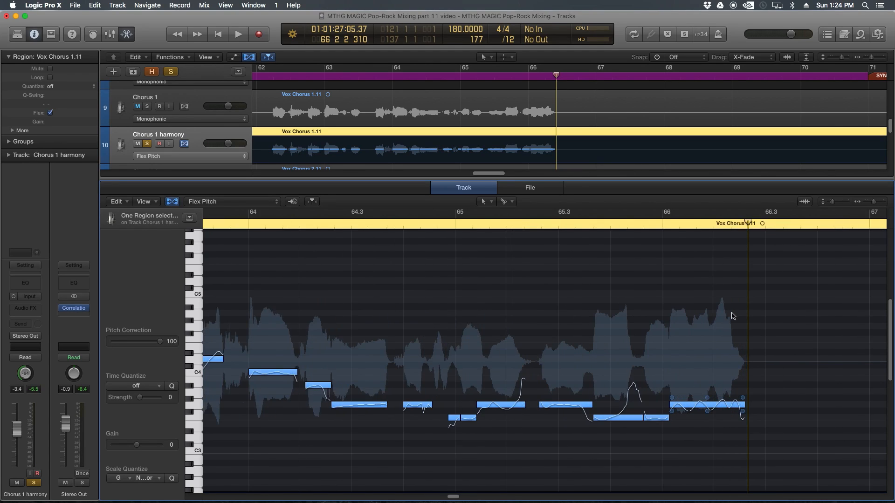
left_click_drag(716, 405, 715, 385)
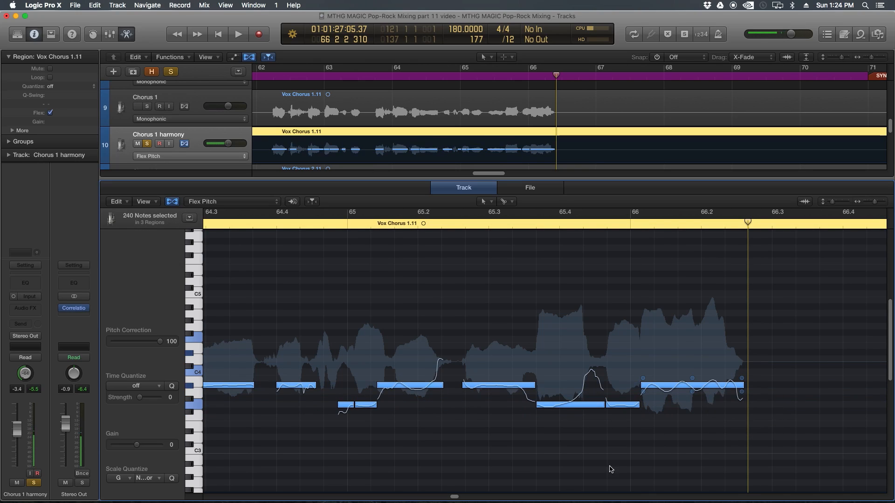
left_click(522, 489)
left_click_drag(455, 498, 444, 498)
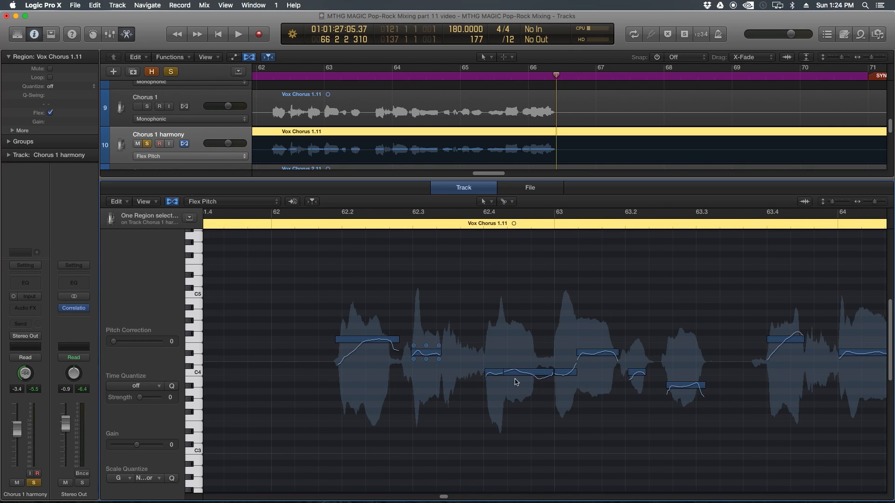
scroll(530, 461, "down", 6)
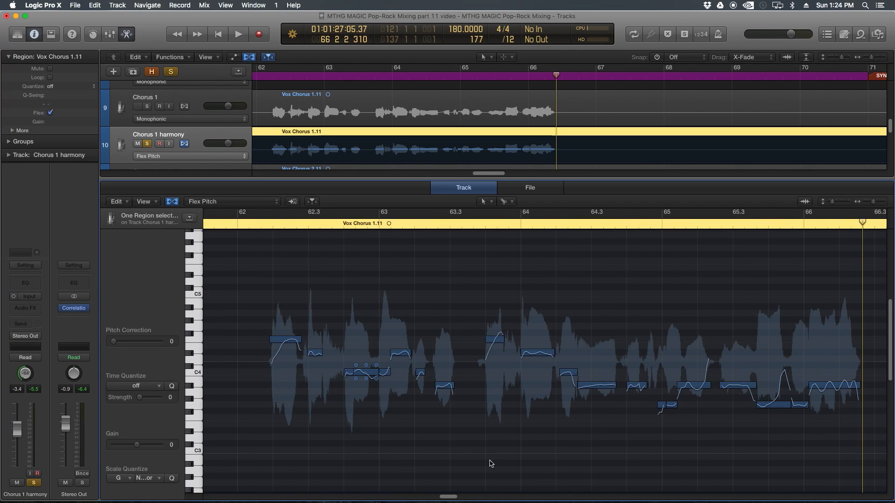
scroll(413, 452, "down", 2)
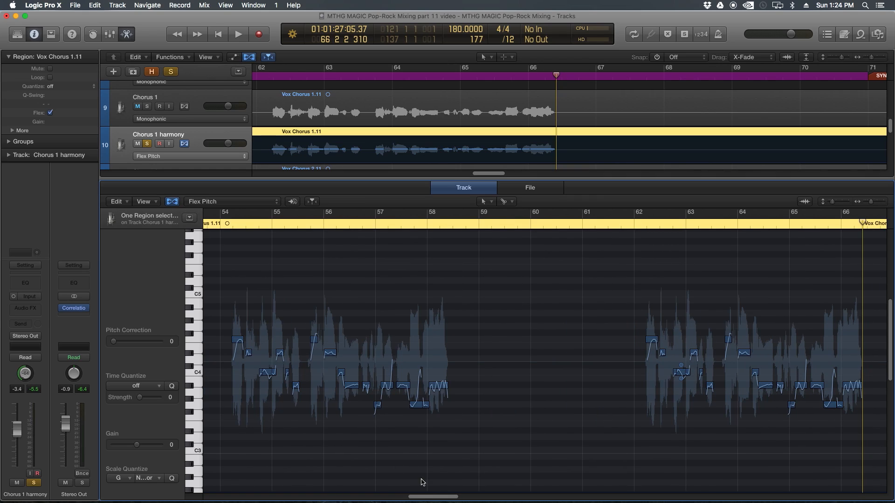
Step: Raise all C4 notes of the Chorus 1 harmony region by two semitones to D4
left_click_drag(439, 500, 430, 499)
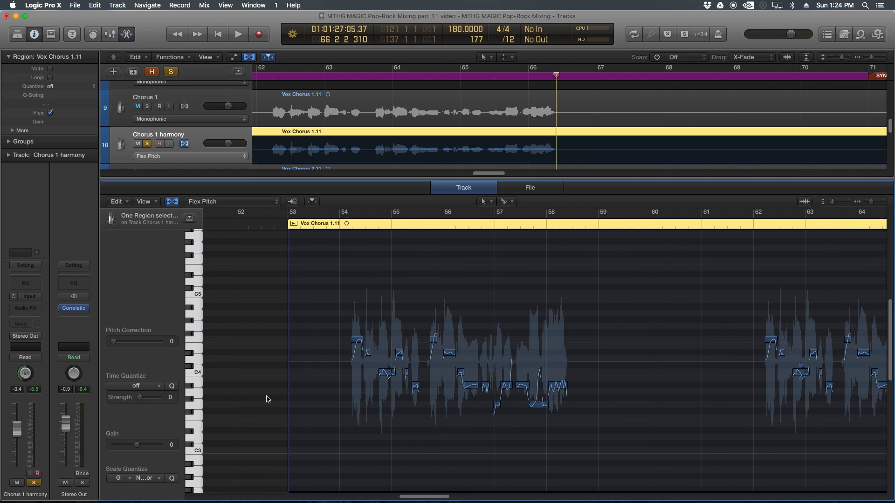
left_click(197, 373)
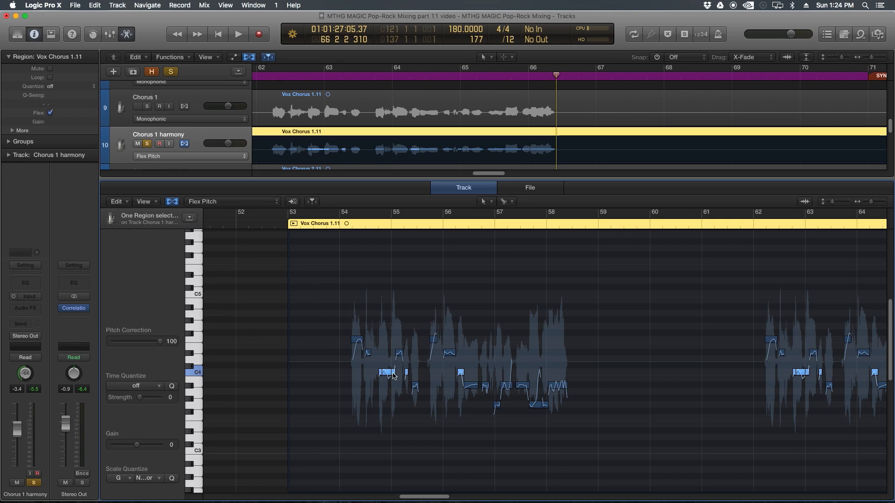
left_click(391, 225)
scroll(391, 299, "up", 6)
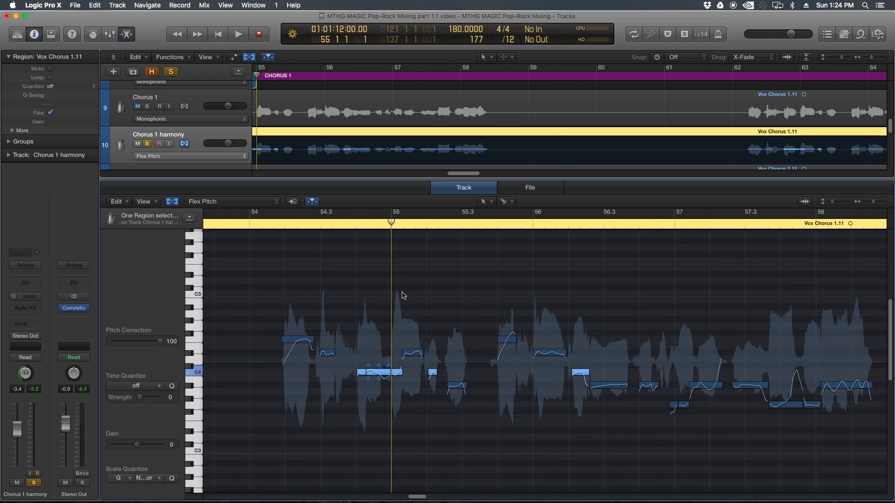
left_click(363, 372)
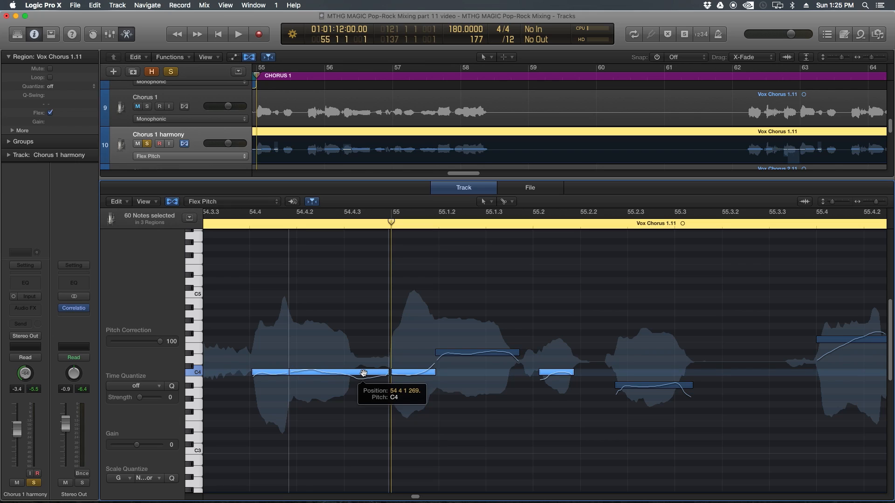
left_click_drag(363, 366, 363, 359)
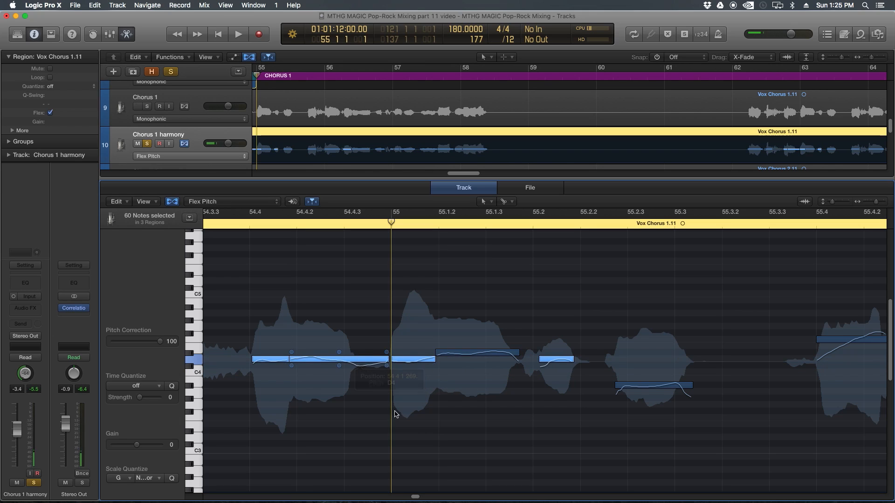
Step: Raise all G3 notes of the Chorus 1 harmony region by two semitones to A3
left_click(199, 408)
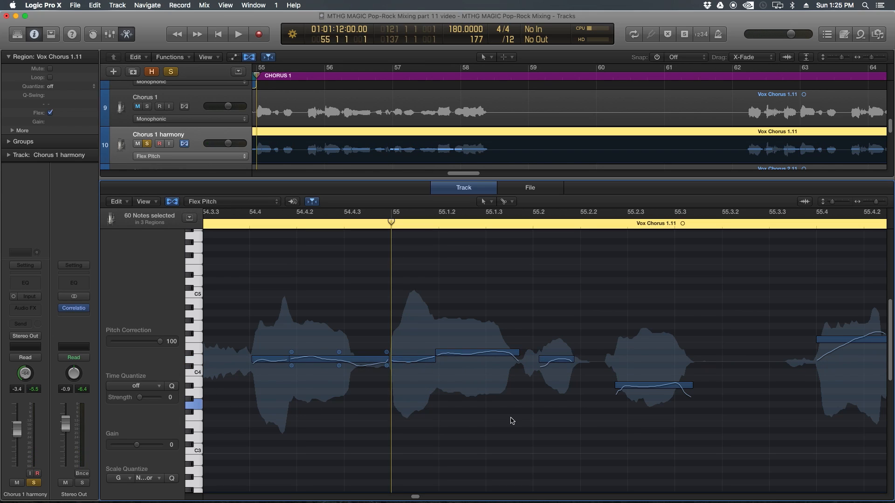
scroll(510, 420, "down", 6)
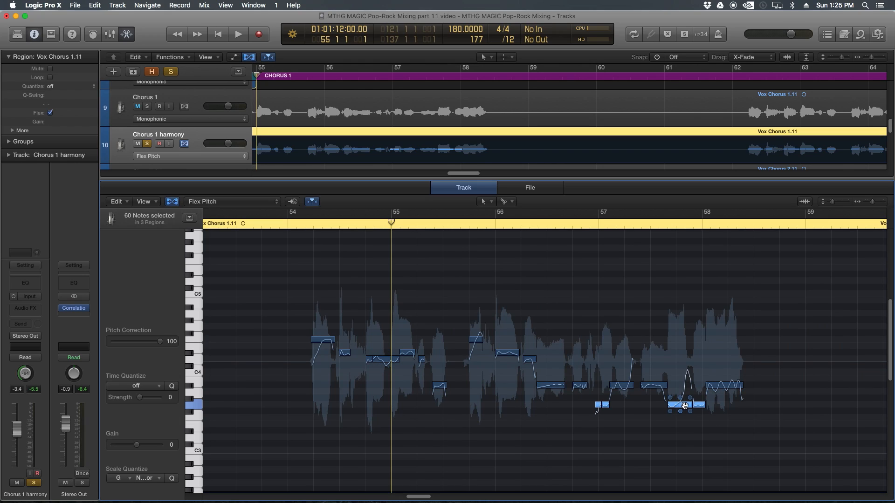
left_click(684, 405)
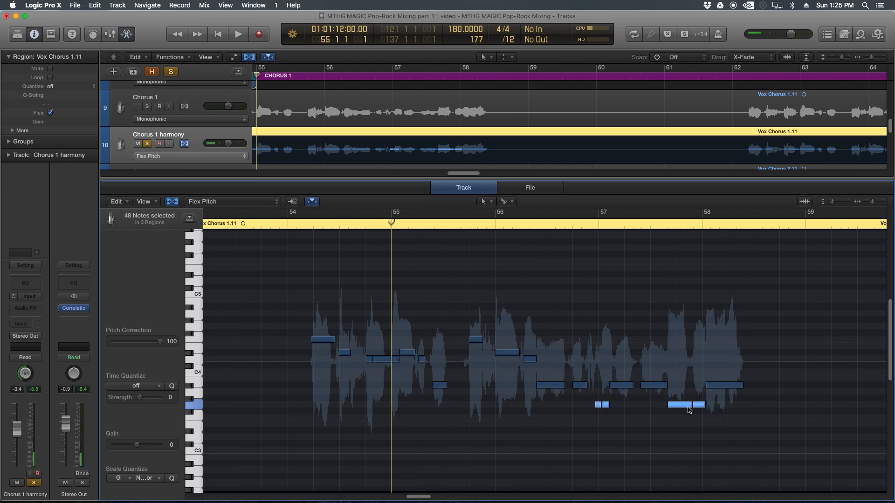
left_click_drag(682, 405, 681, 388)
left_click(749, 427)
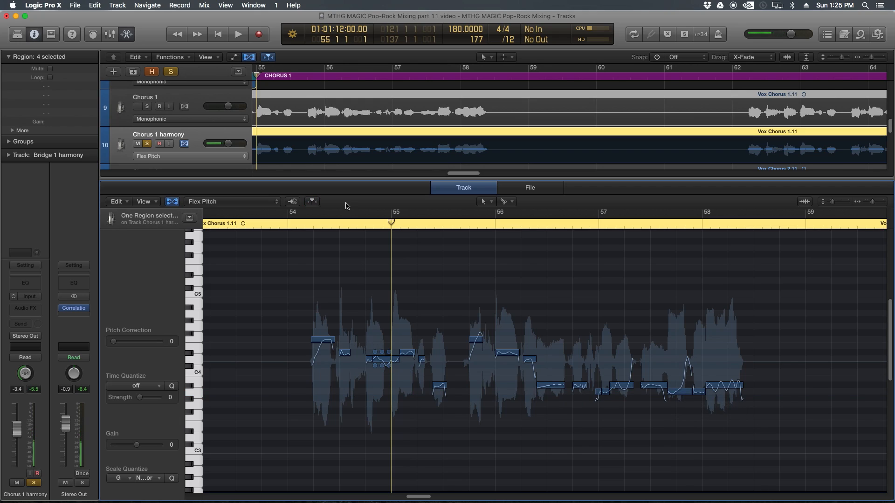
Step: Reduce the vibrato of all Chorus 1 harmony notes and lower their formant shift to about -78
key("super+a")
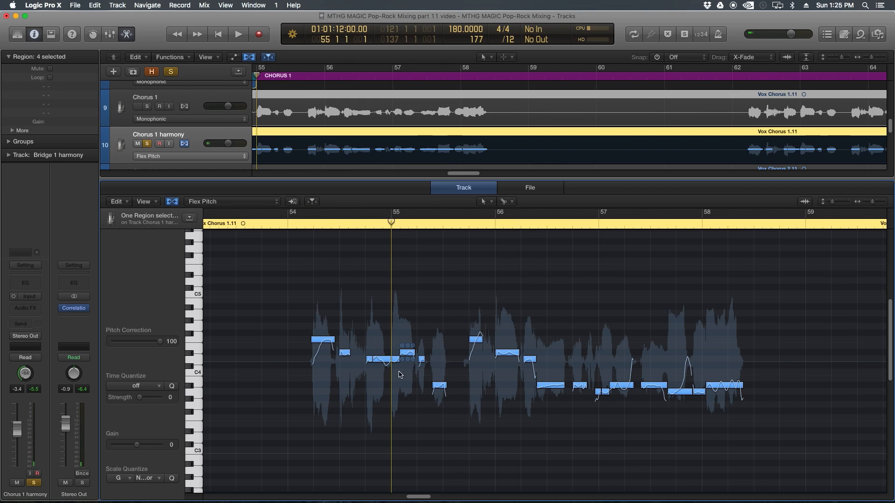
mouse_move(383, 369)
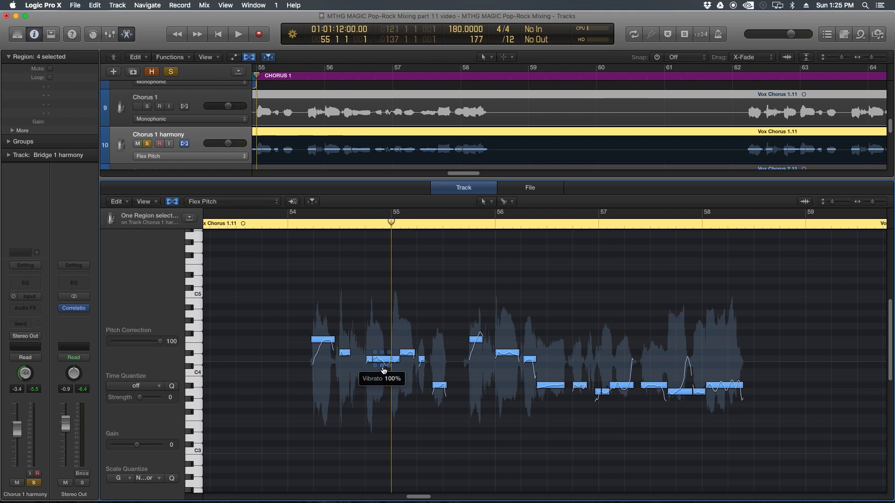
left_click_drag(383, 369, 383, 406)
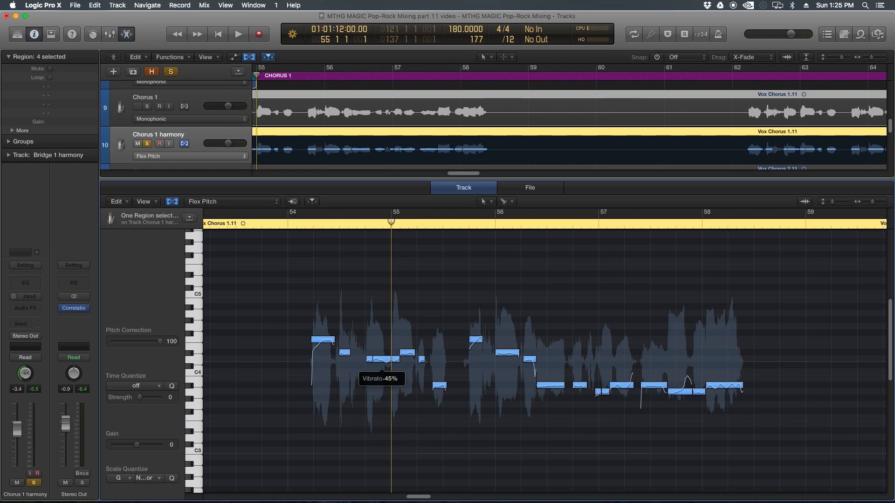
left_click_drag(383, 368, 383, 386)
mouse_move(397, 369)
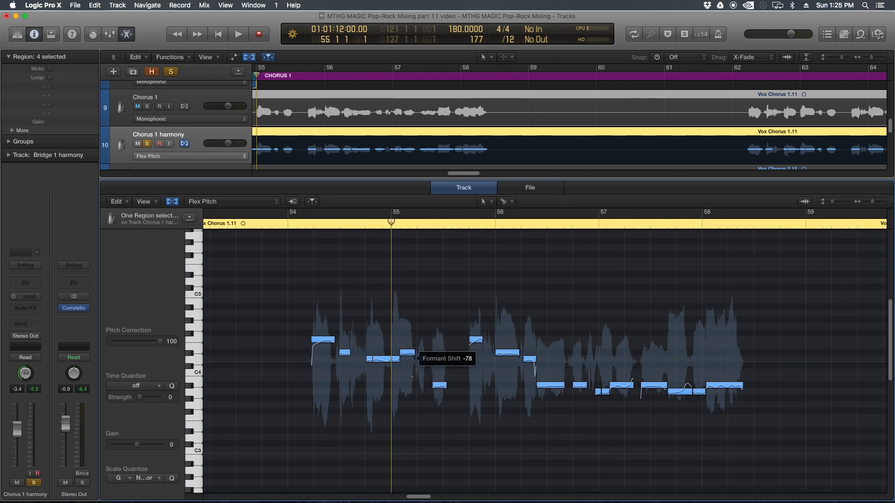
left_click_drag(411, 378, 412, 379)
left_click(363, 308)
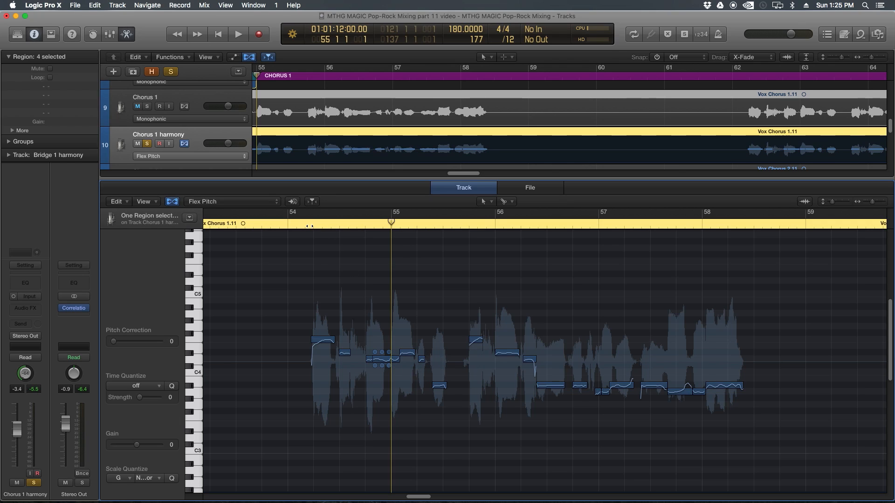
Step: Play back the harmony's first phrase and solo Chorus 1 and Chorus 2 to hear them together with it
key("space")
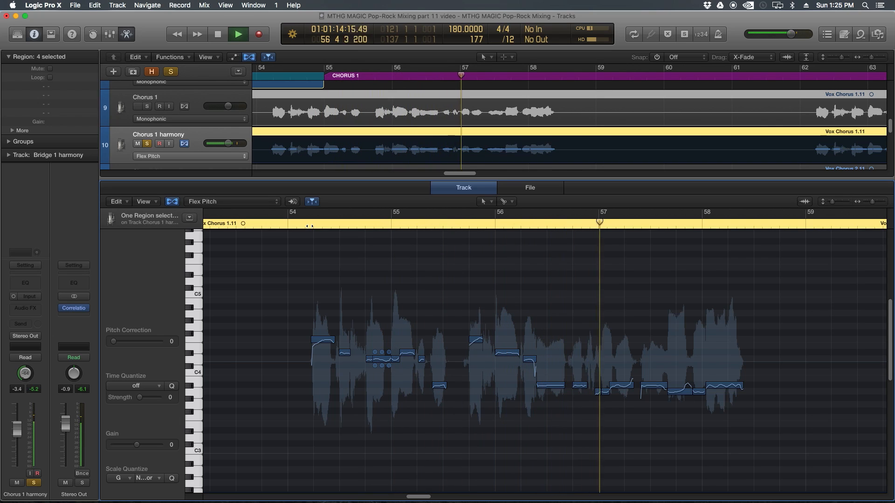
key("space")
scroll(168, 125, "down", 3)
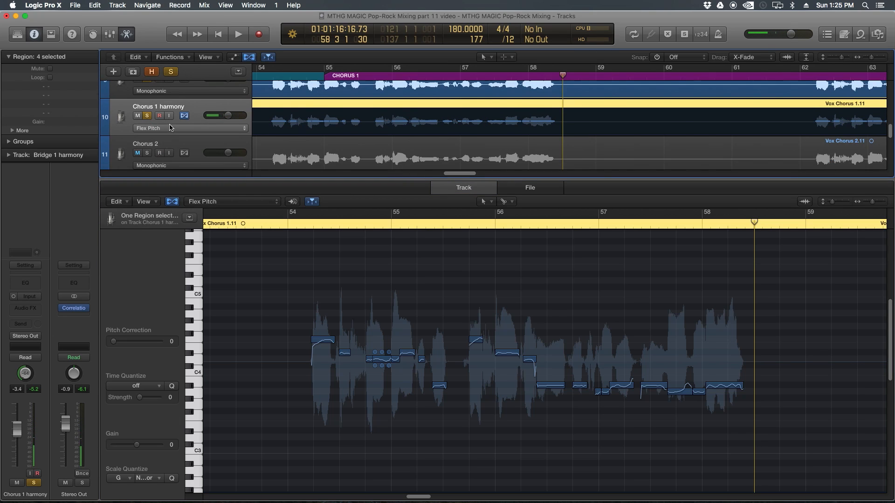
left_click(147, 139)
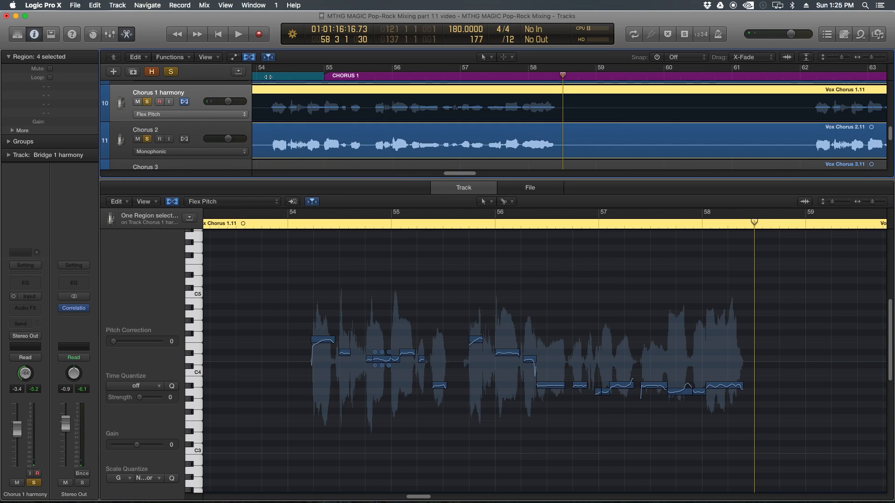
key("space")
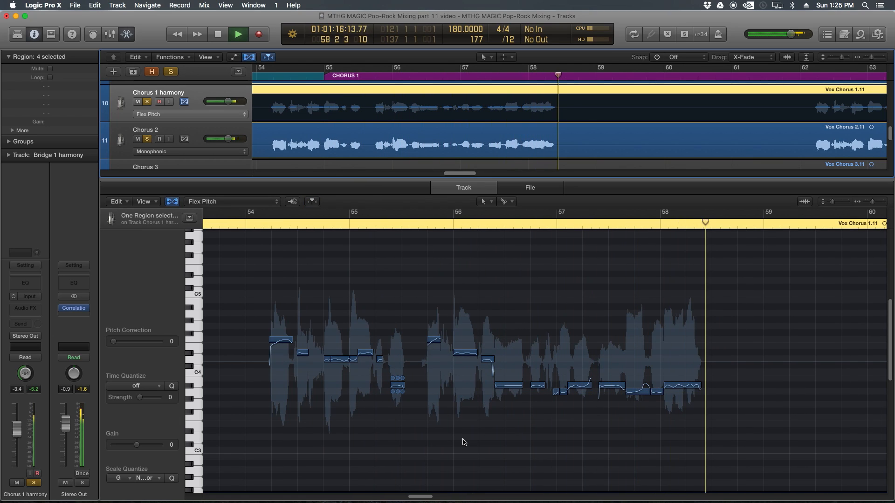
key("space")
Step: Play back the second phrase from bar 62 with Chorus 1, its harmony and Chorus 2 soloed
scroll(463, 442, "right", 10)
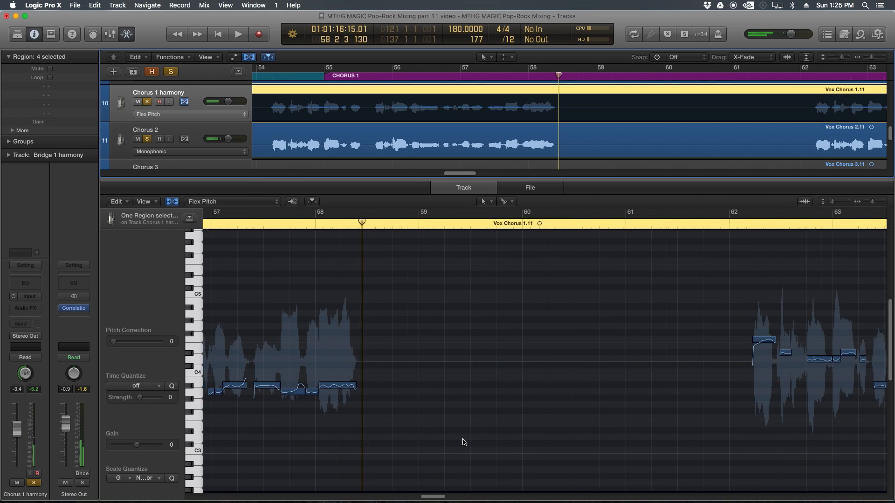
scroll(464, 443, "right", 12)
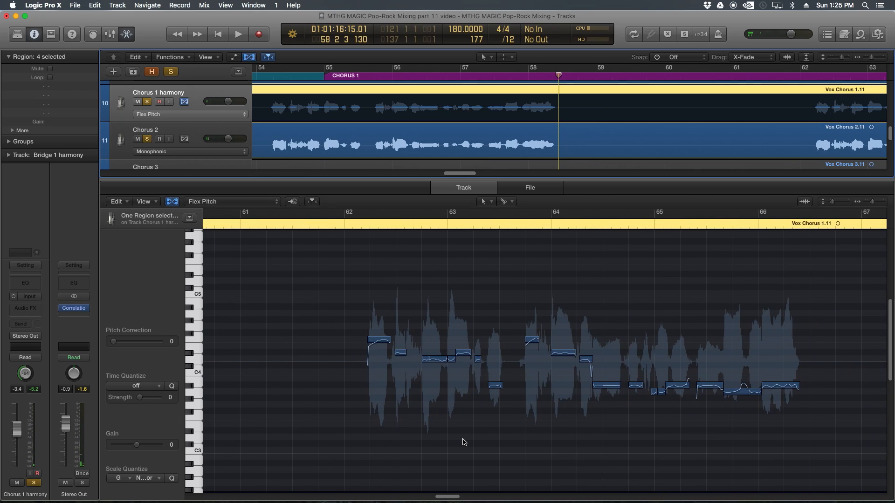
scroll(464, 442, "right", 3)
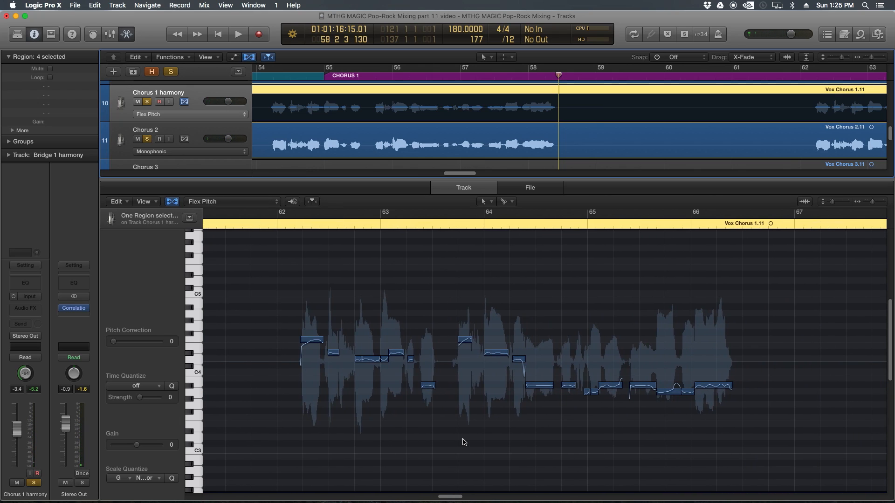
left_click(294, 227)
key("space")
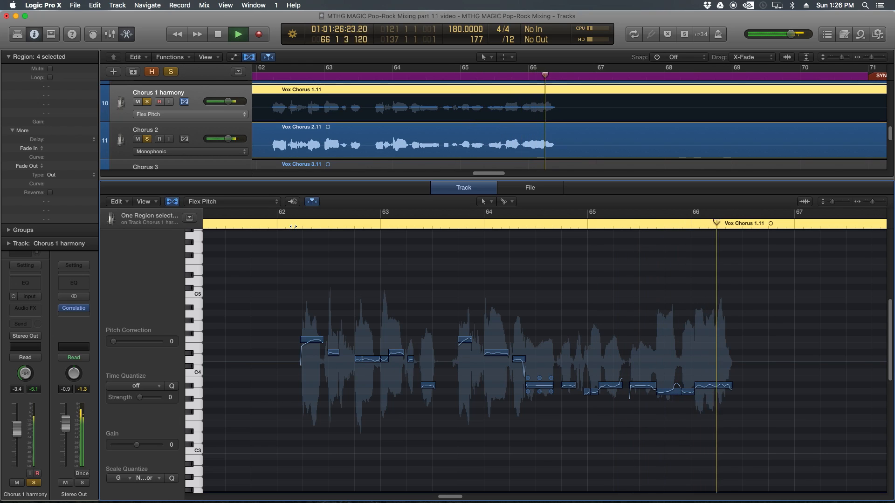
key("space")
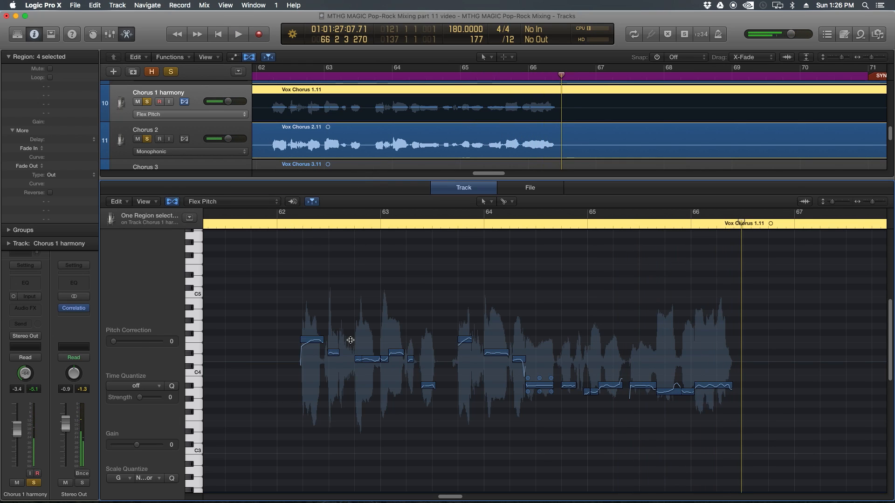
Step: Close the Track editor, show the whole chorus in the arrangement and solo the Chorus 3 track
key("e")
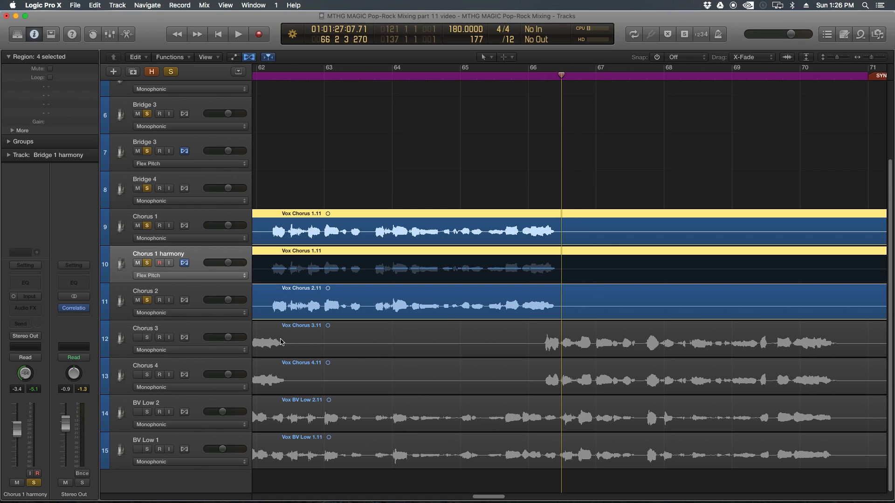
left_click(562, 484)
key("super+Left")
key("super+Left")
key("super+Left")
key("super+Left")
key("super+Left")
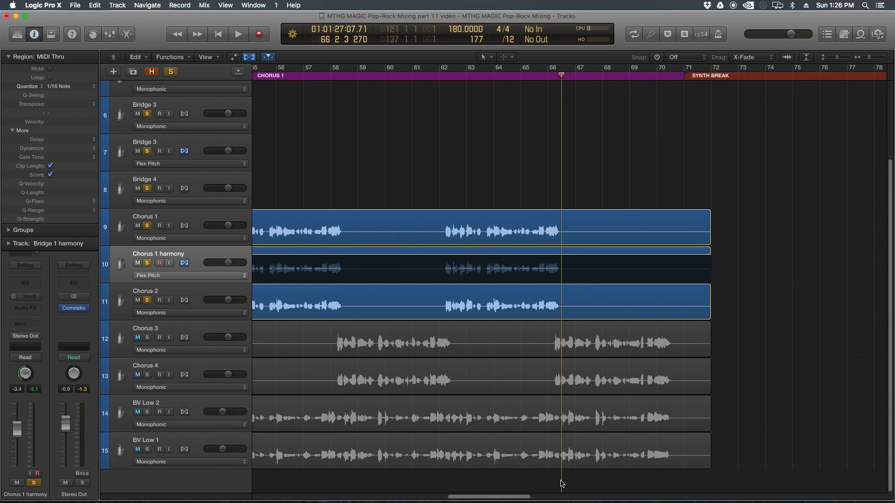
left_click(148, 338)
Step: Duplicate the Chorus 3 track and copy the Vox Chorus 3.11 region onto the new track at the same position
left_click(199, 334)
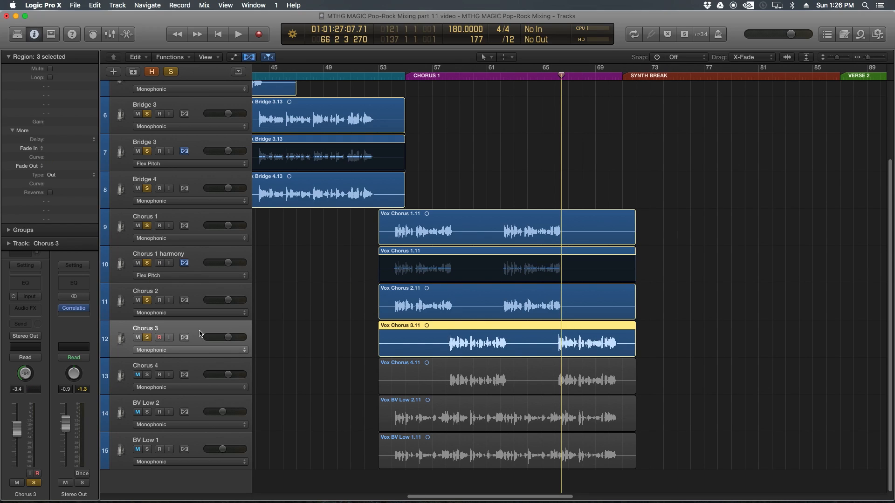
left_click(133, 72)
left_click(743, 384)
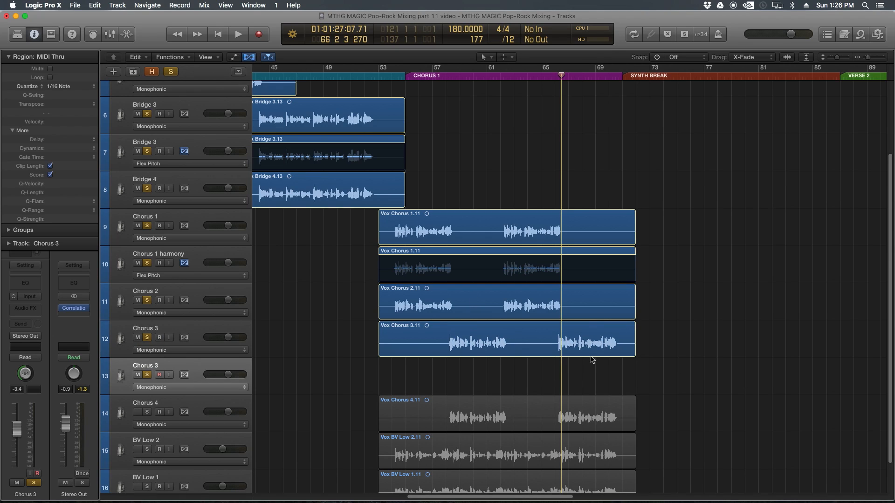
mouse_move(519, 351)
left_mouse_down()
mouse_move(512, 379)
mouse_move(511, 372)
left_mouse_up()
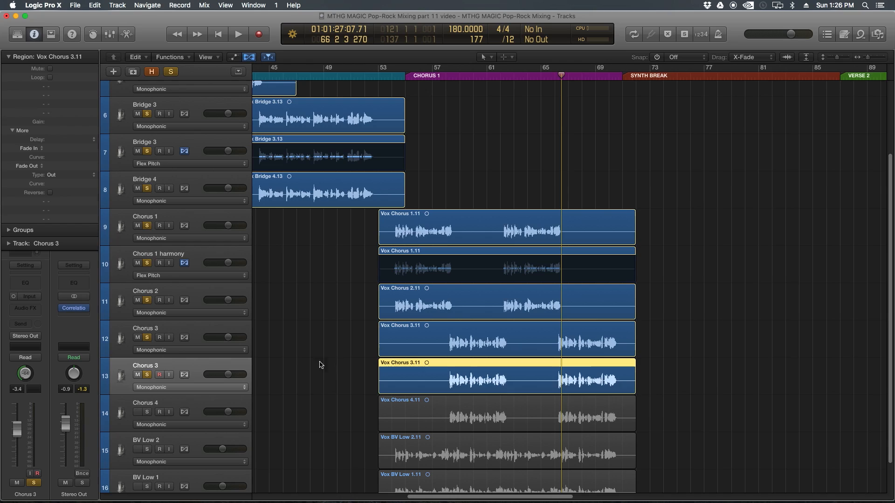
Step: Unsolo the original Chorus 3 track, then set the duplicate to Flex Pitch and open its region in the Track editor
left_click(146, 338)
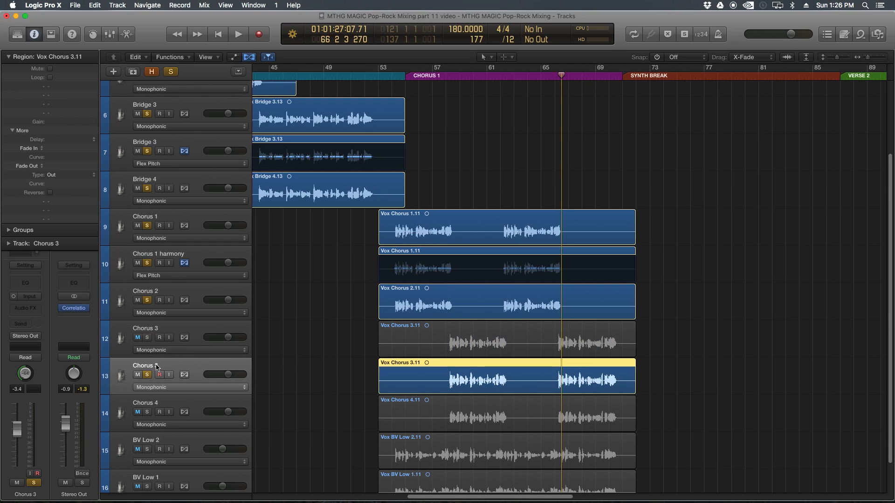
left_click(185, 375)
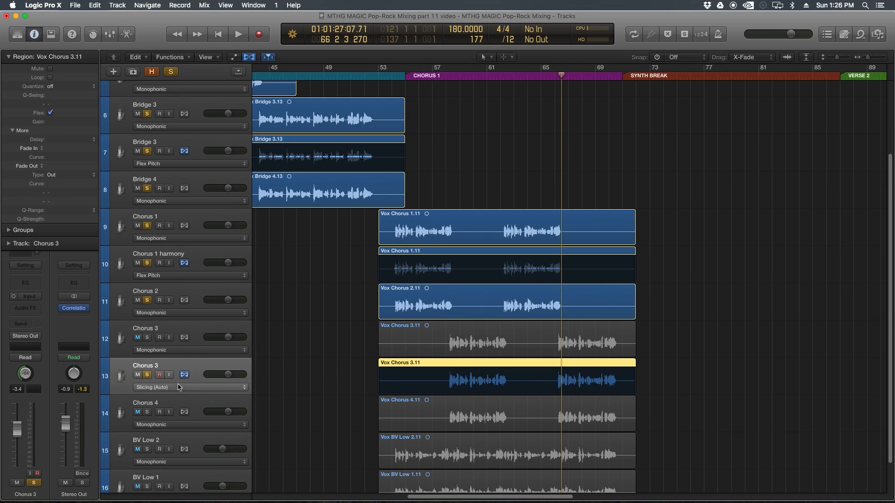
left_click(179, 386)
left_click(178, 412)
double_click(476, 364)
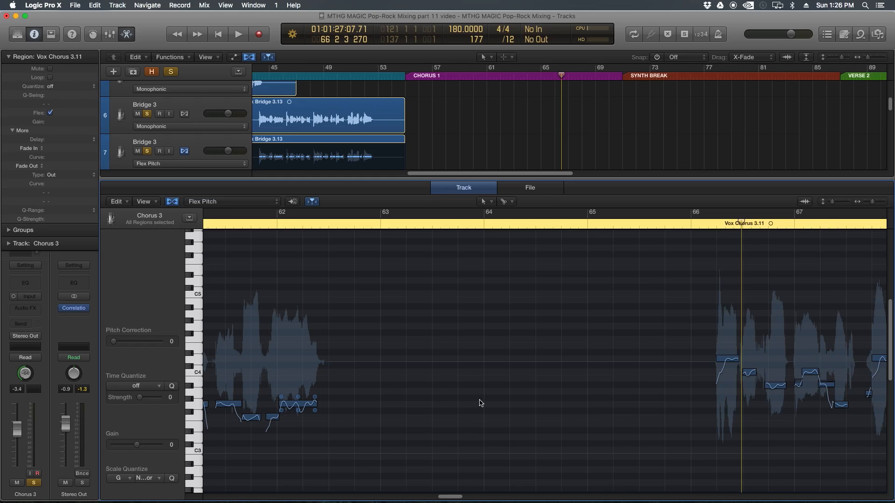
Step: Transpose all notes of the duplicate Chorus 3 region upward within G natural minor, raising the first phrase's last note by three semitones
key("super+a")
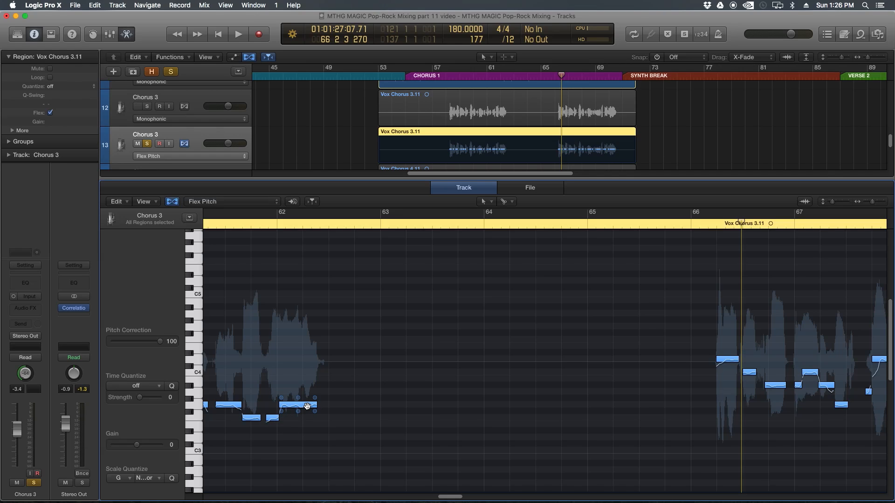
left_click_drag(308, 405, 309, 386)
left_click(409, 381)
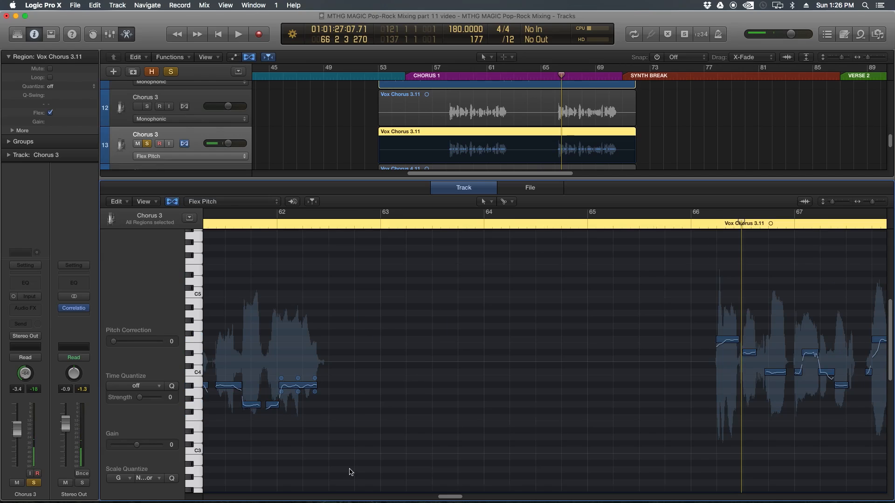
Step: Raise all C4 notes of the duplicate Chorus 3 region by two semitones to D4
key("super+Left")
key("super+Left")
key("super+Left")
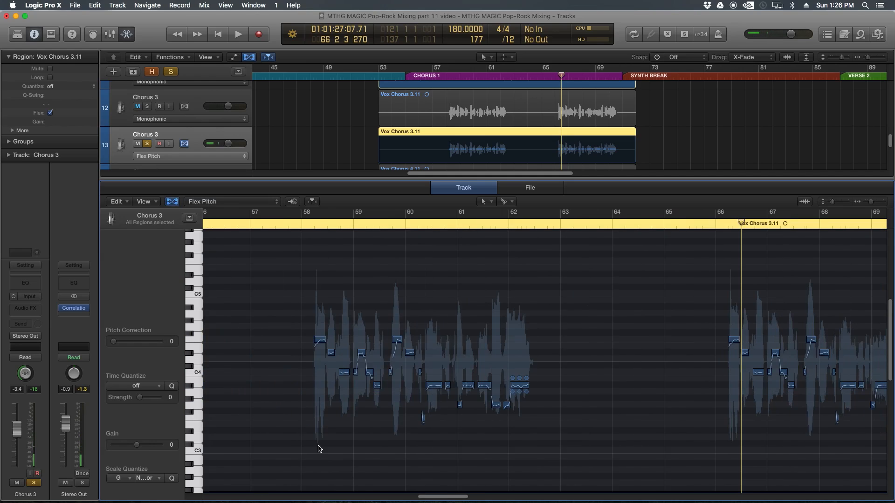
left_click(199, 373)
left_click(341, 231)
key("super+Right")
key("super+Right")
key("super+Right")
key("super+Right")
left_click_drag(362, 372, 362, 359)
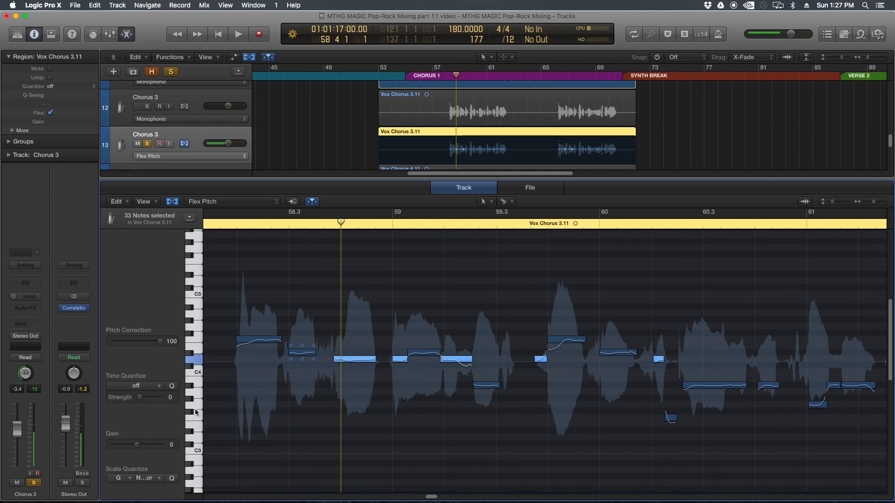
Step: Raise all G3 notes of the duplicate Chorus 3 region by two semitones to A3
left_click(198, 407)
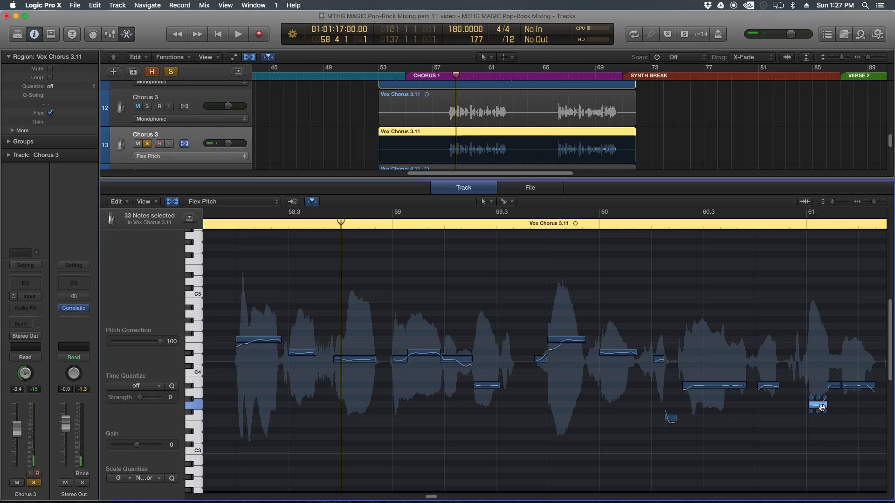
mouse_move(821, 405)
left_mouse_down()
mouse_move(820, 368)
mouse_move(821, 393)
left_mouse_up()
left_click(721, 443, "super")
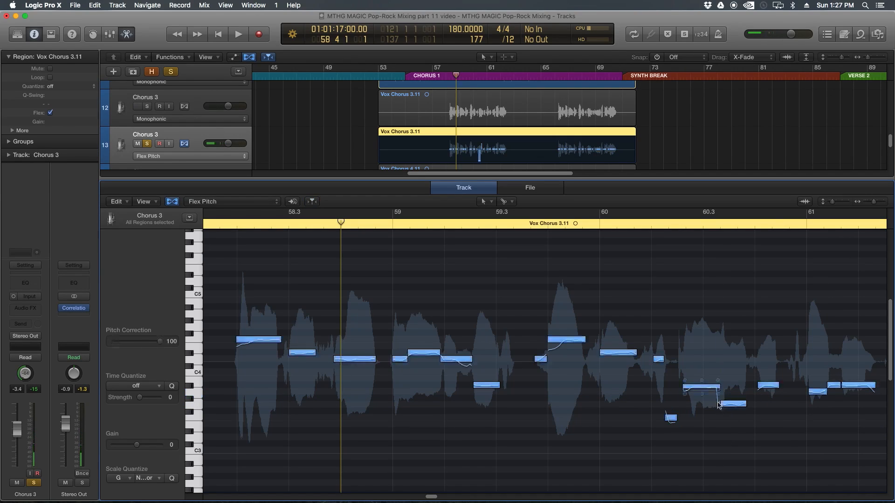
key("super+z")
key("super+z")
key("super+z")
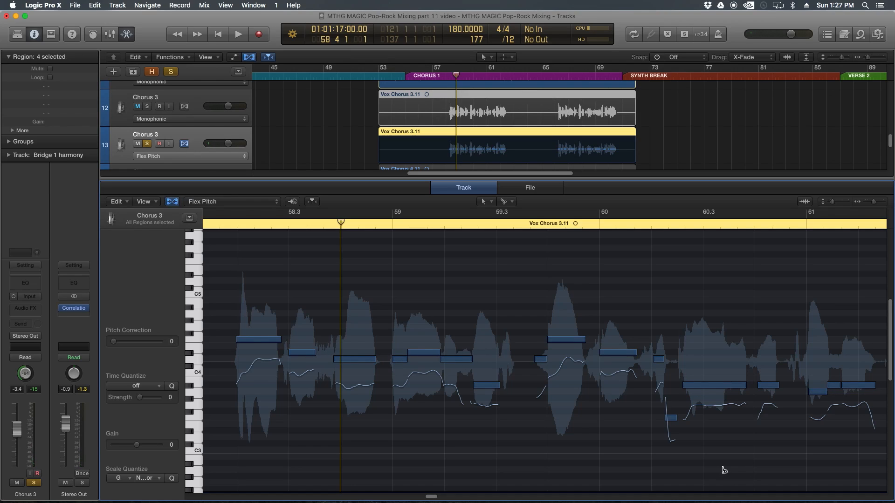
Step: Reduce the vibrato of all notes in the duplicate Chorus 3 region to 27% and set their formant shift to -84
mouse_move(717, 397)
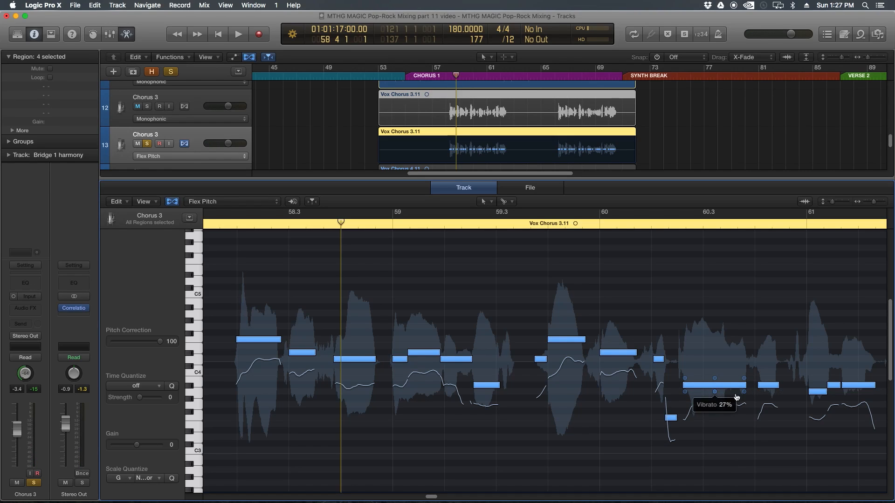
left_click_drag(745, 392, 745, 413)
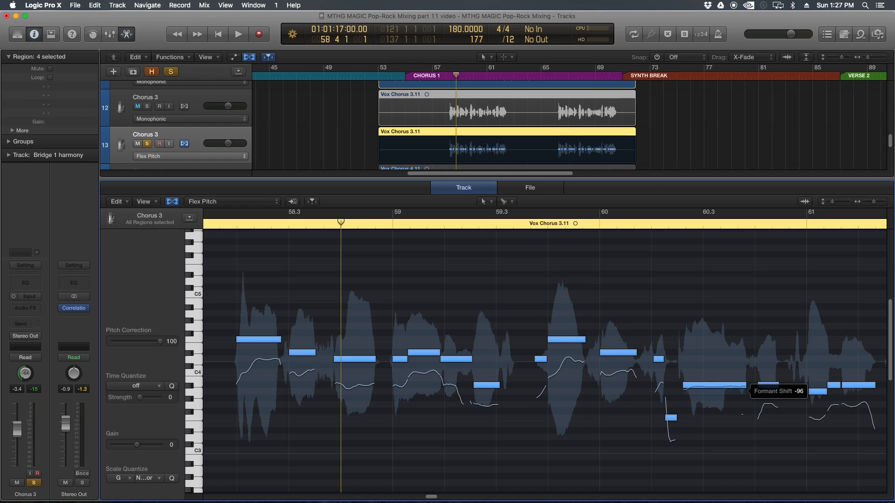
left_click_drag(744, 413, 745, 414)
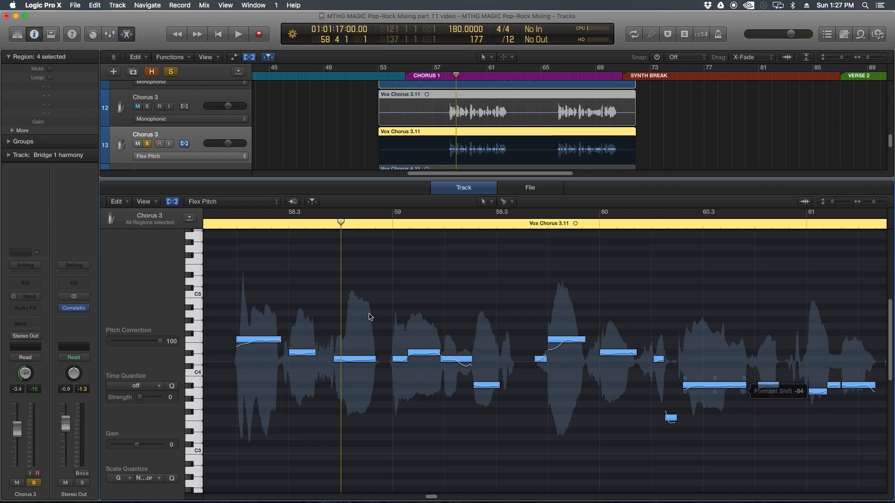
left_click(219, 243)
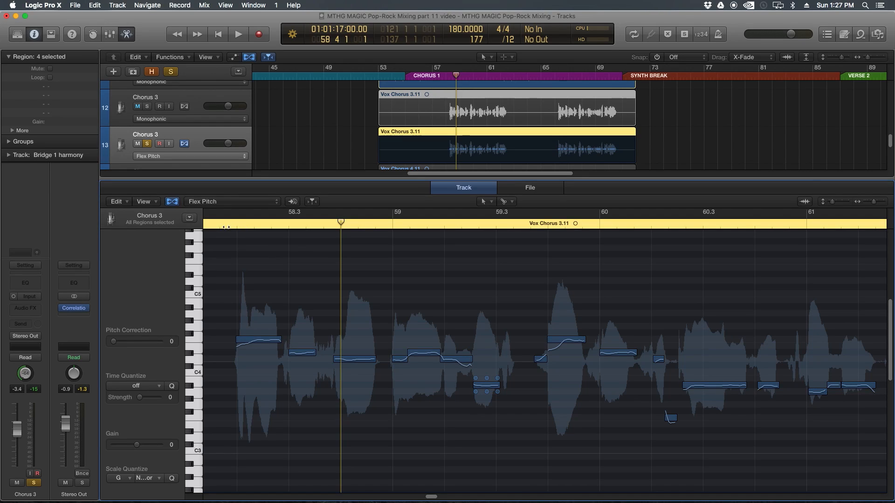
Step: Play back both phrases of the transposed Chorus 3 region to check the harmony
left_click(226, 226)
key("space")
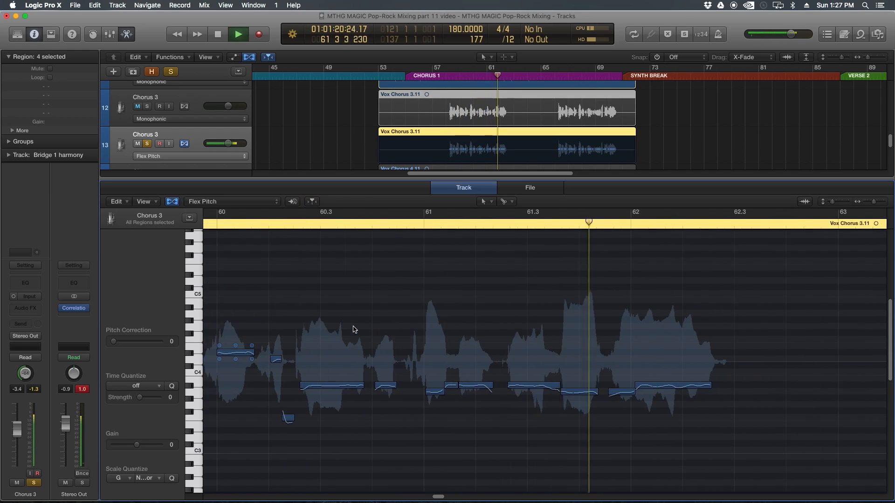
left_click(313, 202)
key("super+Left")
key("super+Left")
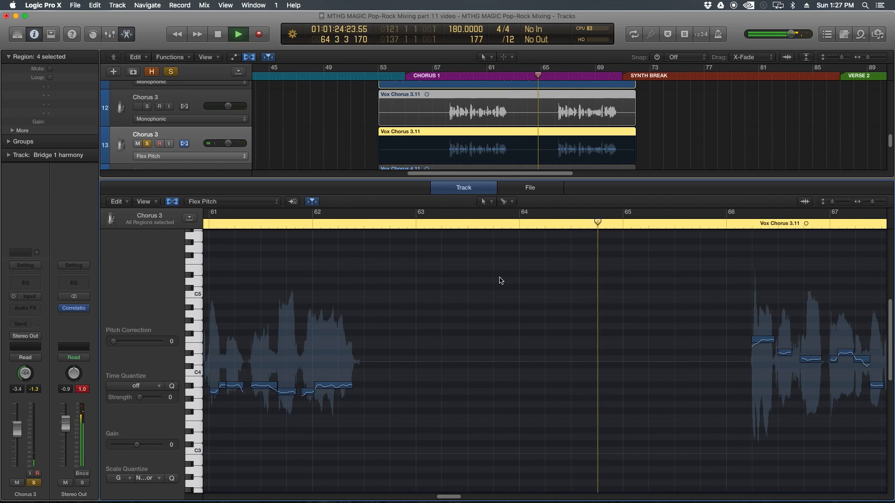
key("super+Right")
key("super+Right")
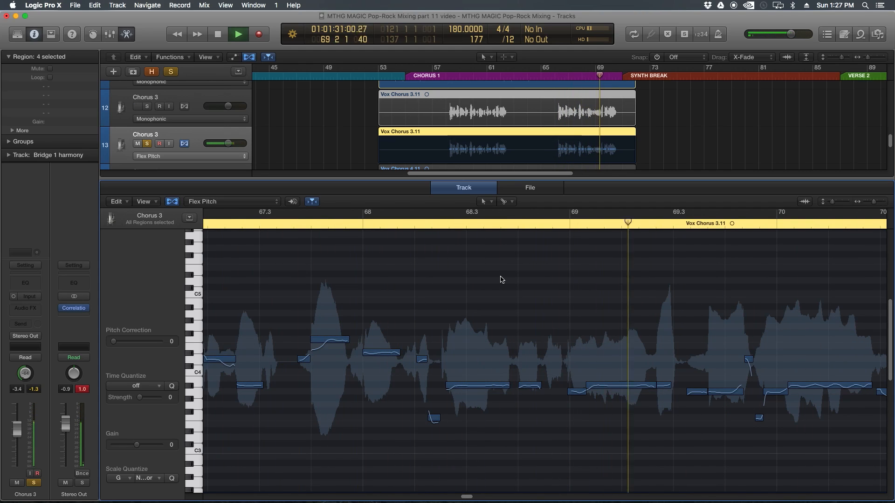
key("space")
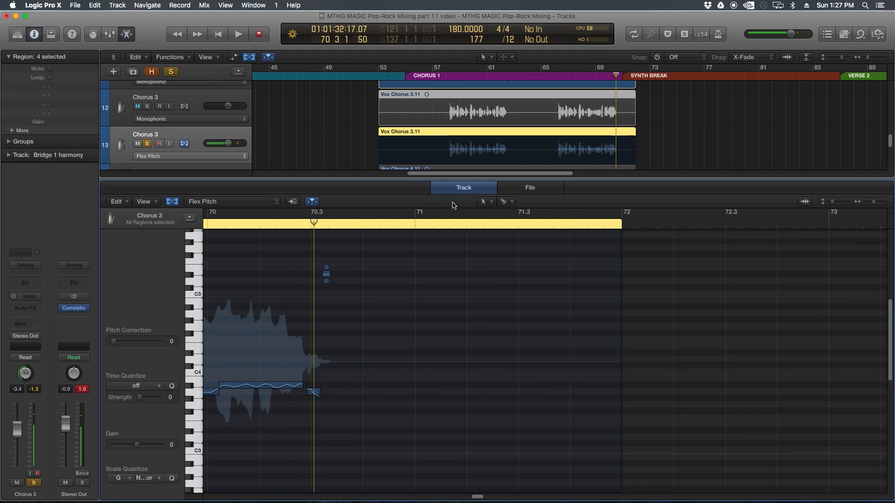
Step: Close the Track editor and solo the original Chorus 3 track and the Chorus 4 track
key("e")
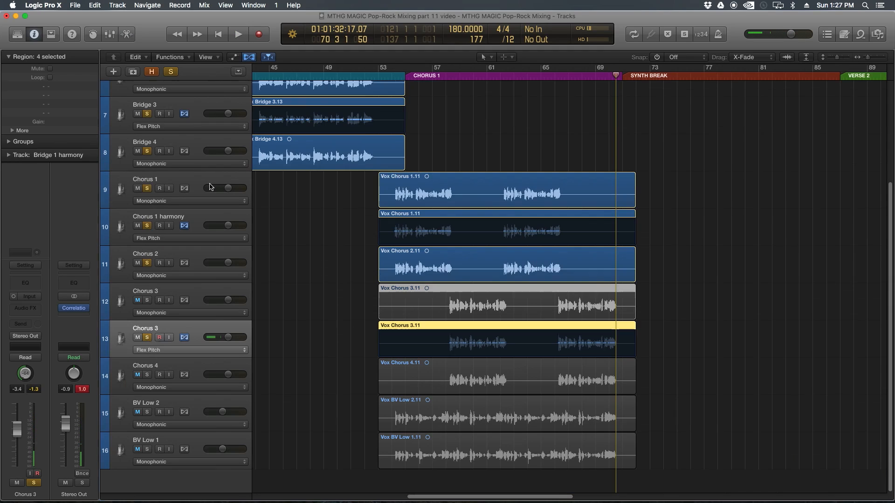
left_click(147, 300)
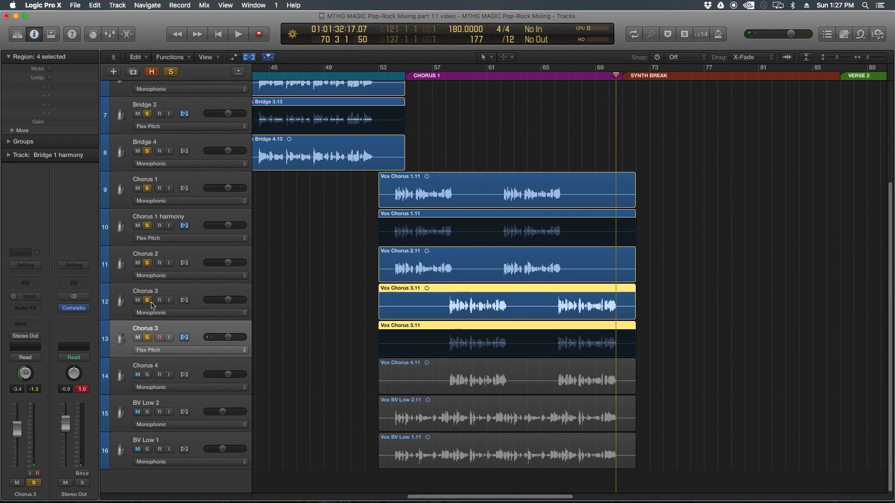
left_click(147, 375)
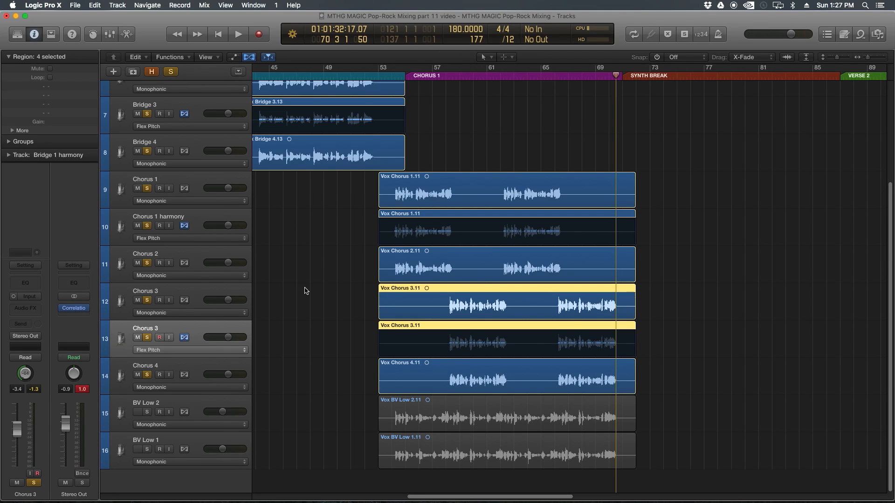
Step: Play back the soloed vocals and harmonies from the start of the Bridge 1 vocal regions
left_click(304, 288)
key("super+Left")
scroll(321, 275, "up", 4)
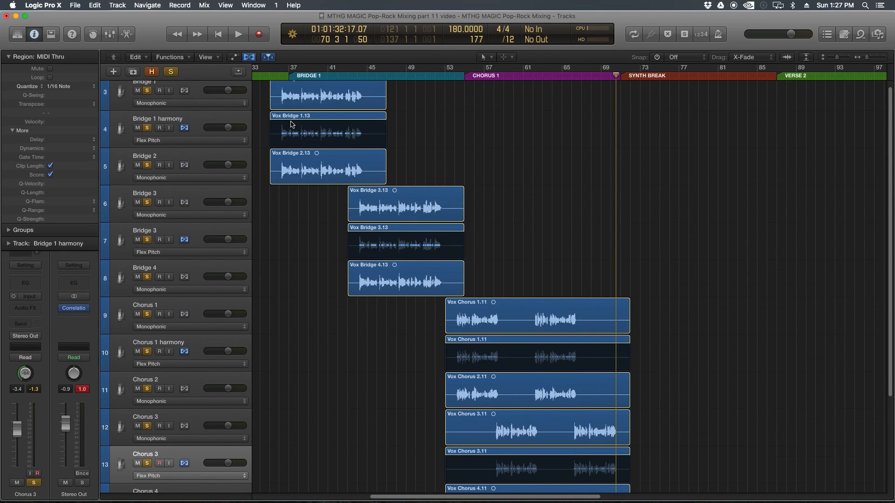
left_click(278, 74)
key("space")
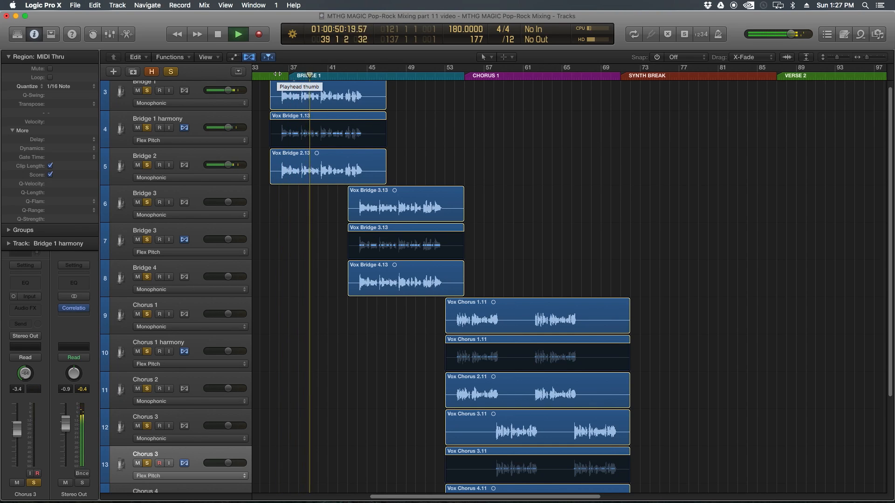
Step: Rename the duplicate Chorus 3 track as "Chorus 3 harmony" in the Mixer and reset its pan to centre
key("x")
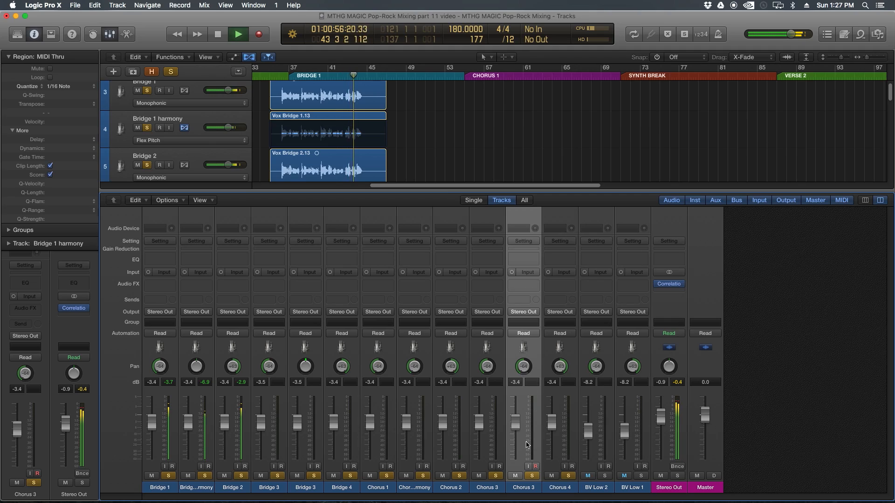
double_click(523, 488)
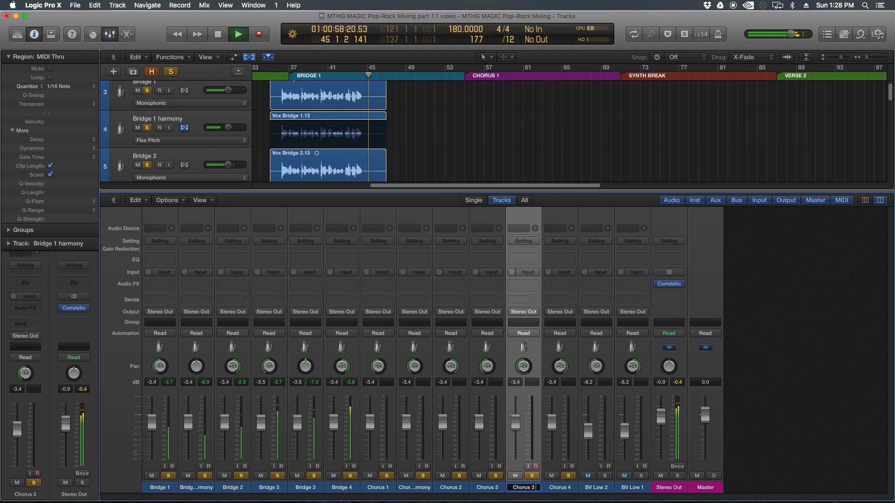
type("harmony")
key("Return")
left_click(522, 366, "alt")
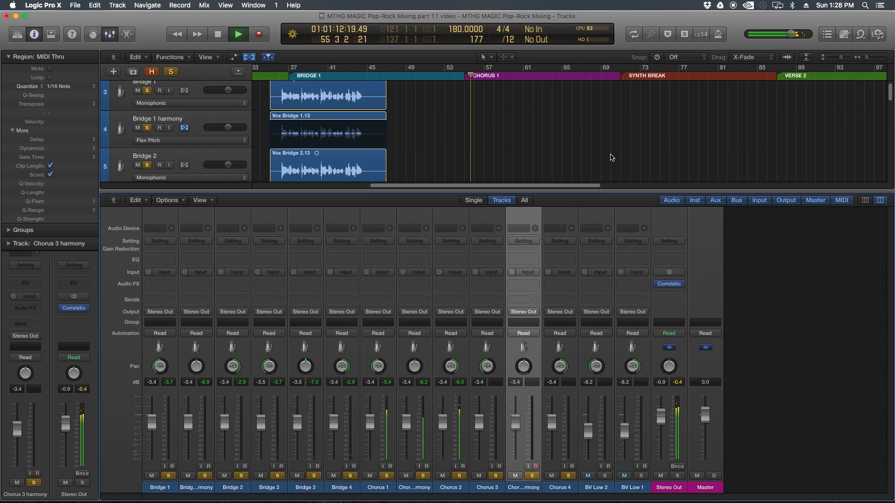
key("x")
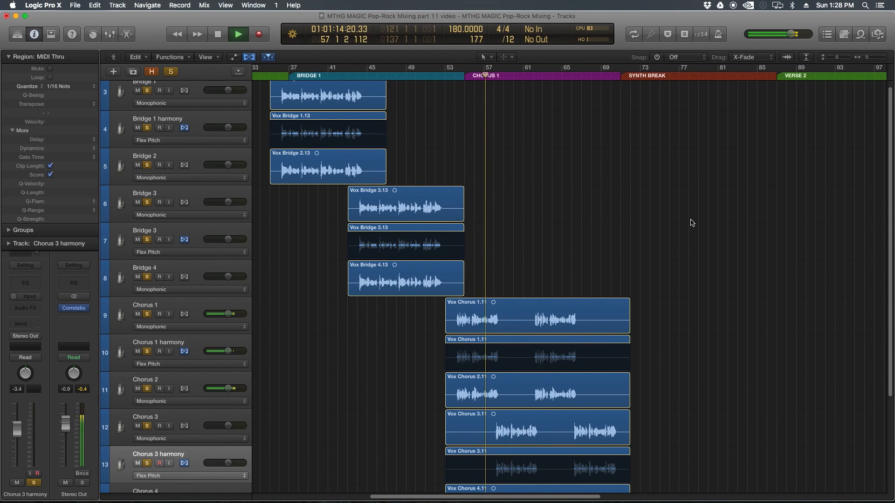
Step: Listen to the rest of Chorus 1 with its harmonies and compare the Chorus 3 and Chorus 4 tracks
scroll(692, 223, "down", 3)
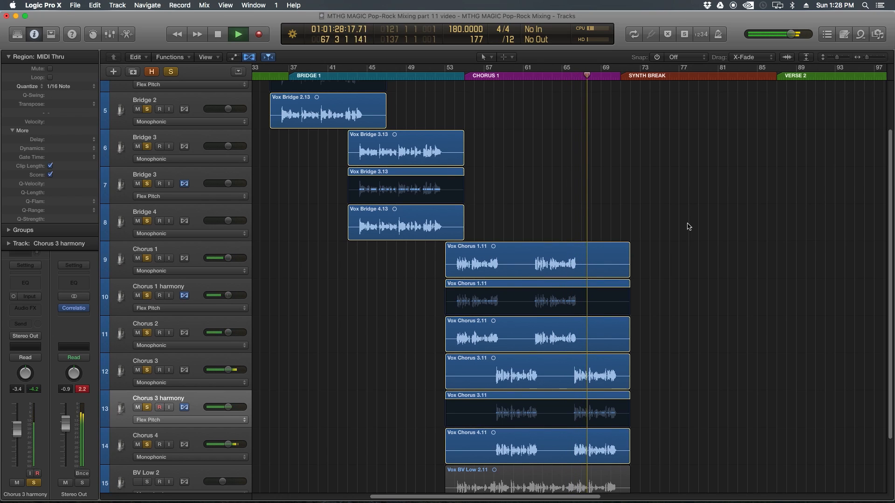
scroll(690, 227, "down", 3)
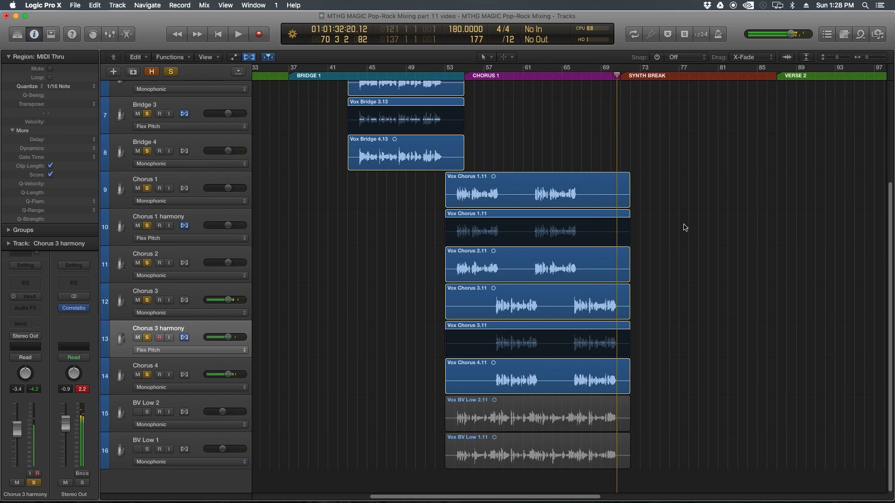
left_click(217, 365)
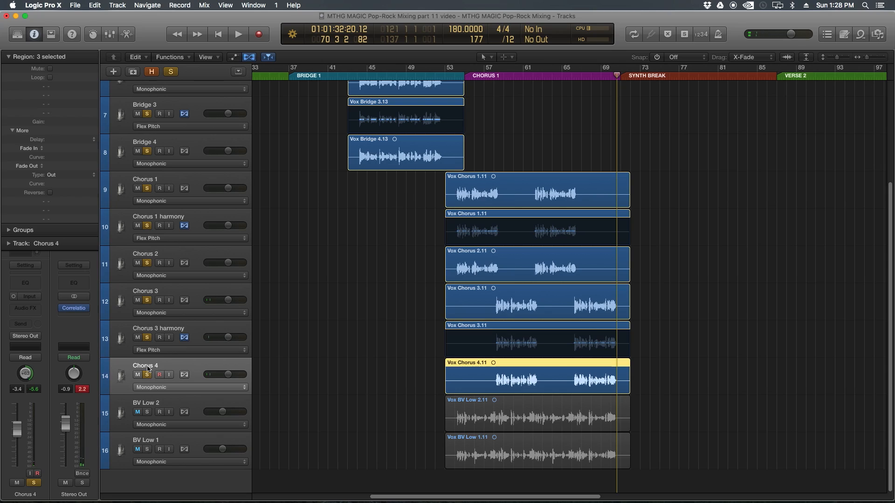
left_click(191, 293)
left_click(191, 364)
left_click(200, 296)
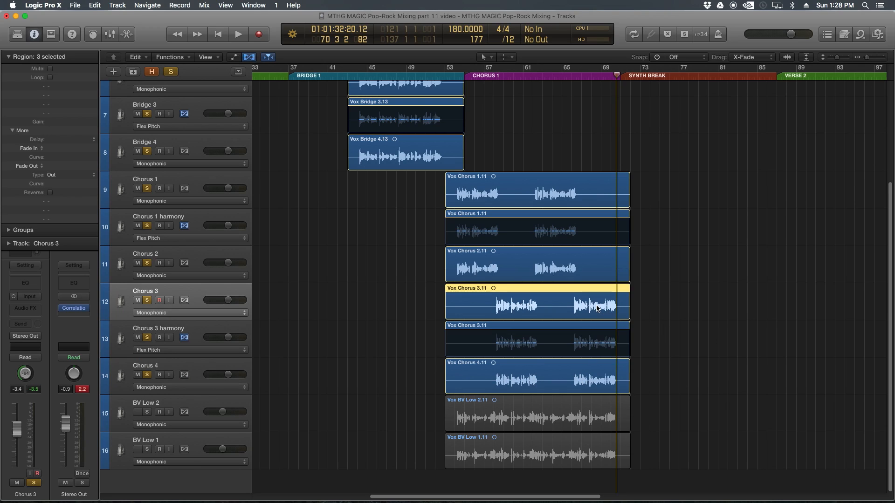
Step: Duplicate the Chorus 4 track and name the new track "Chorus harm hi"
left_click(222, 366)
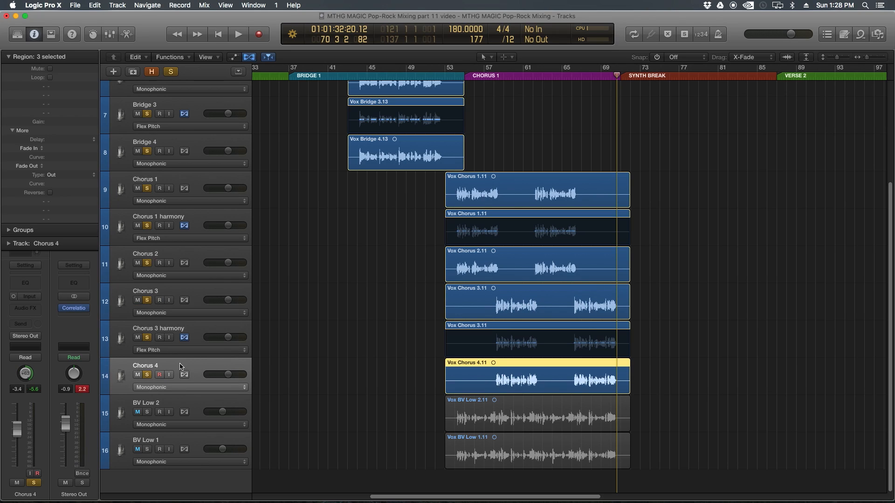
left_click(134, 75)
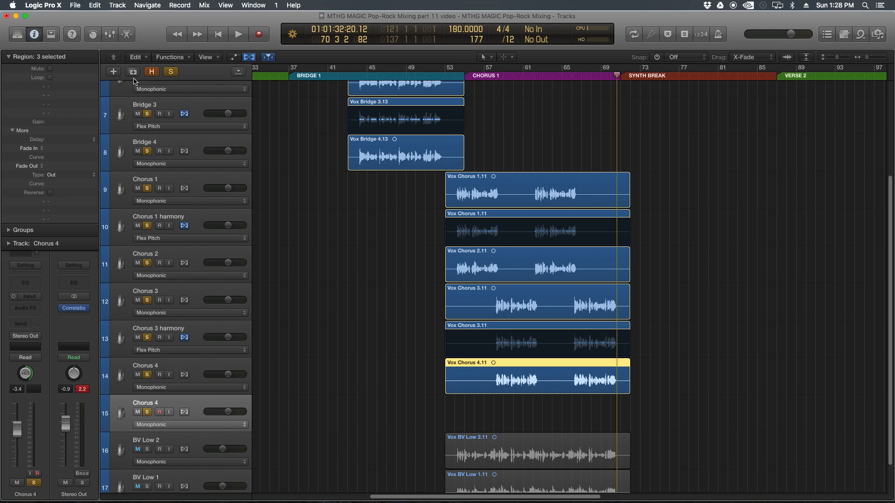
double_click(145, 403)
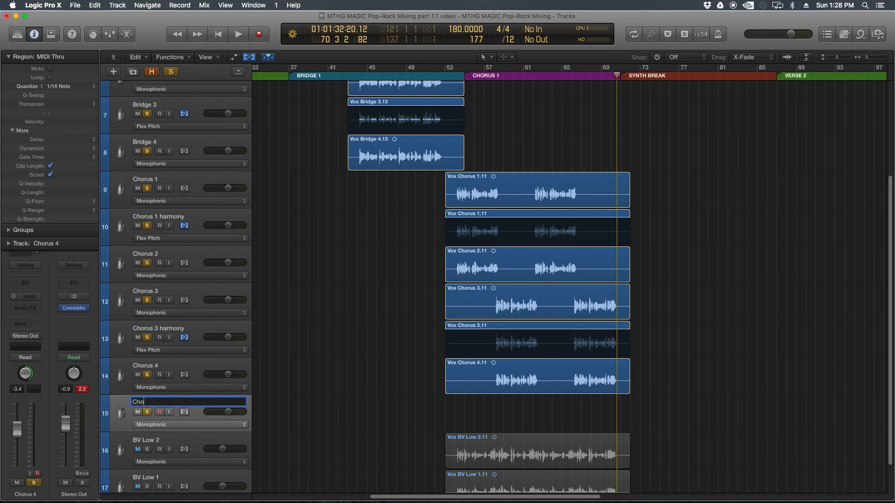
key("Return")
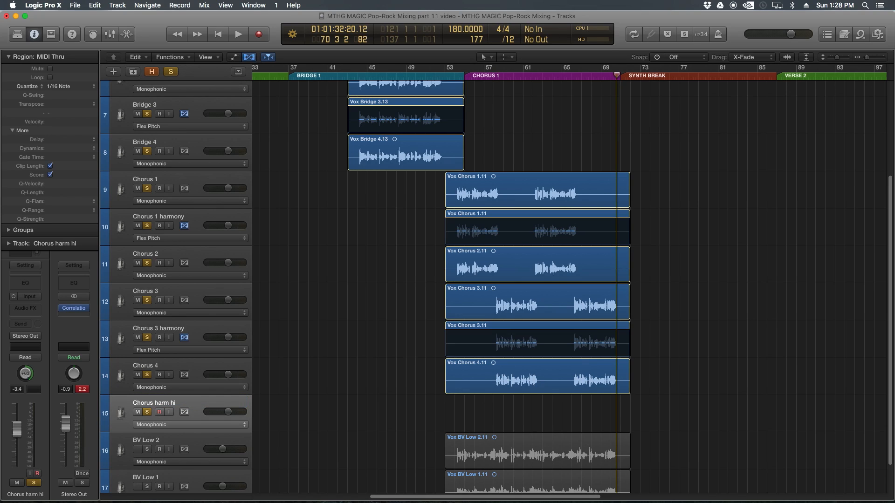
Step: Copy the Vox Chorus 4.11 region onto the Chorus harm hi track at the same position
left_click_drag(498, 386, 503, 403)
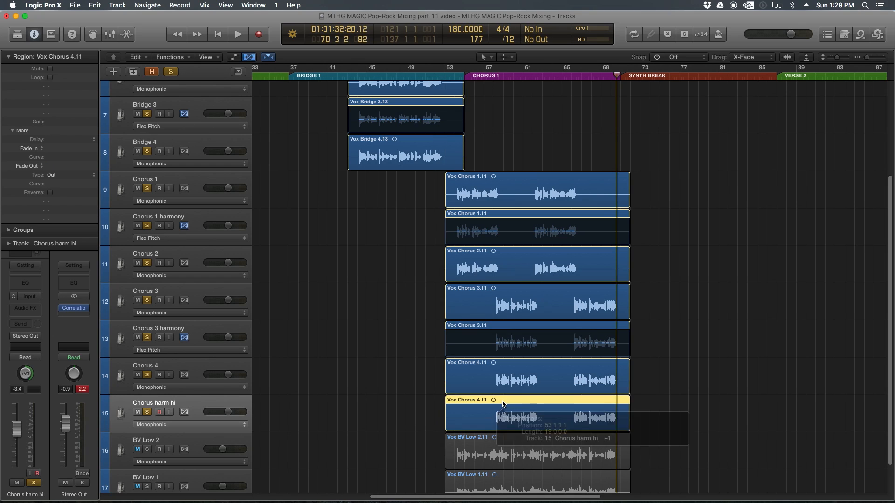
left_click(669, 396)
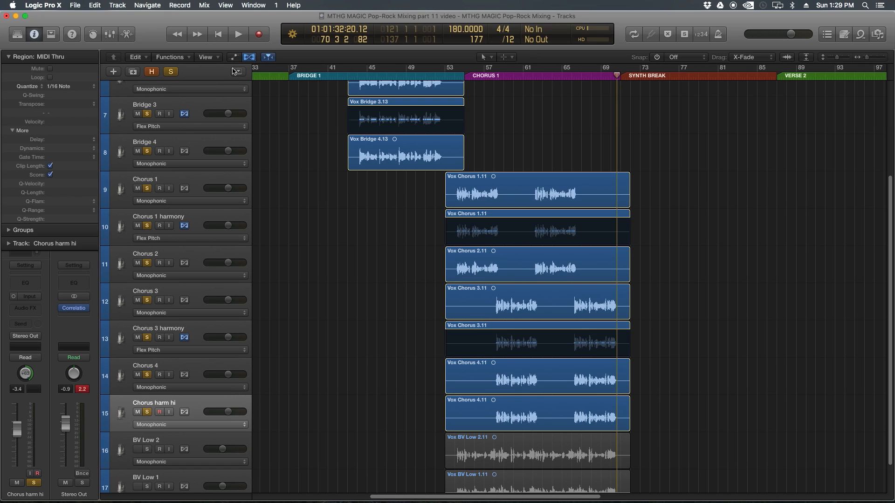
Step: Enlarge the Chorus harm hi track to an individual track zoom of 12 and place the playhead at bar 62
left_click(506, 62)
left_click(531, 215)
left_click_drag(120, 436, 121, 490)
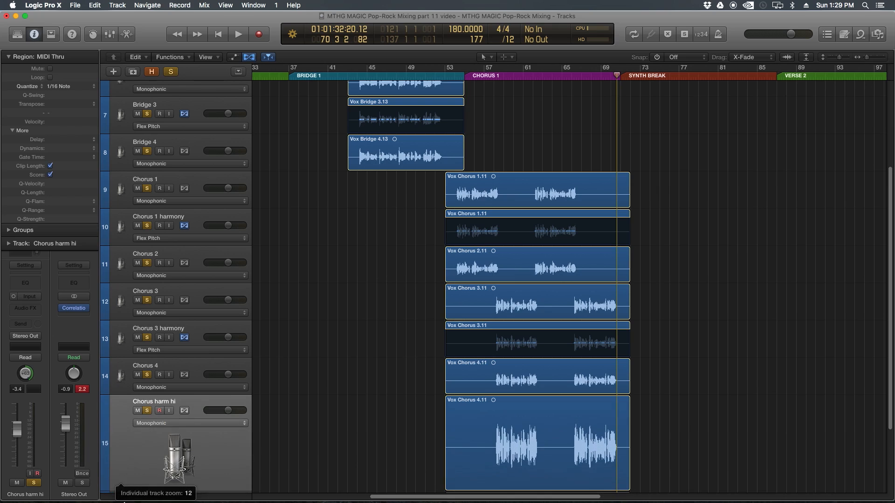
left_click(532, 75)
key("super+Right")
key("super+Right")
key("super+Right")
key("super+Right")
key("super+Right")
key("super+Right")
key("super+Right")
key("super+Right")
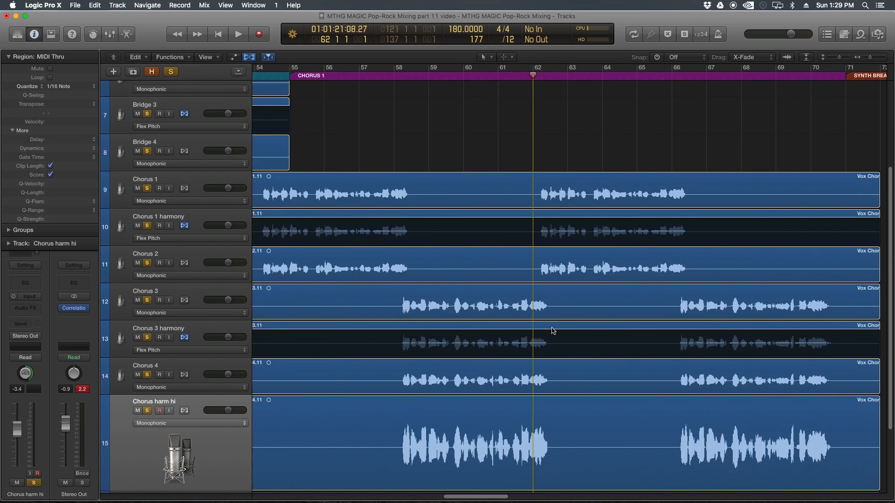
Step: Solo only the Chorus harm hi track and play it to locate the closing phrase around bars 61 and 62
left_click(148, 411, "alt")
left_click(341, 86)
key("space")
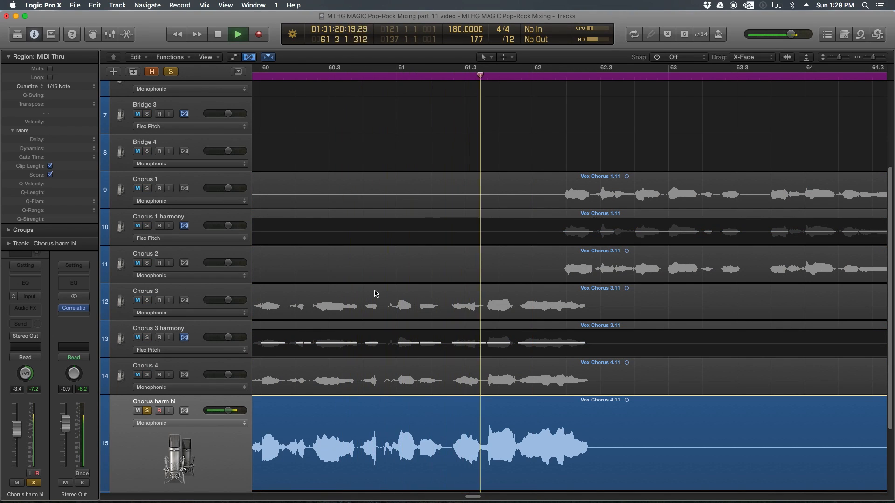
key("space")
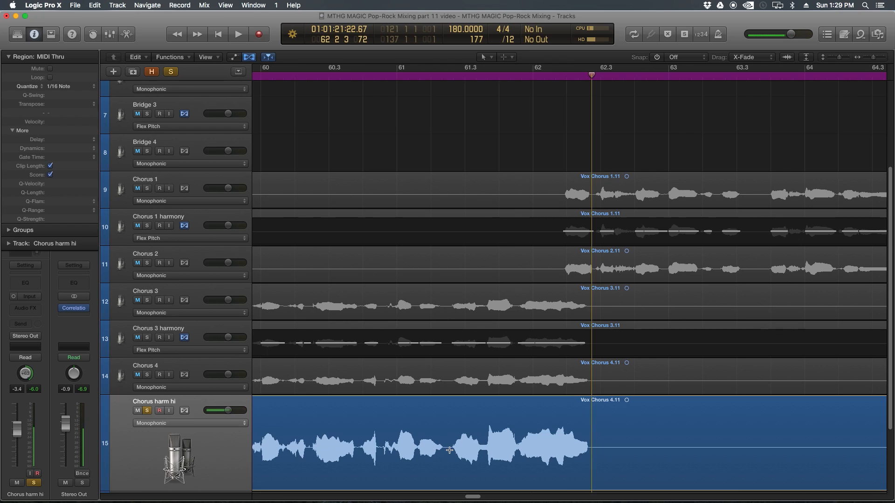
Step: Split out the Chorus harm hi phrase from about 61 2 2 to 62 4 1 and delete the audio before it
left_click_drag(447, 449, 635, 449)
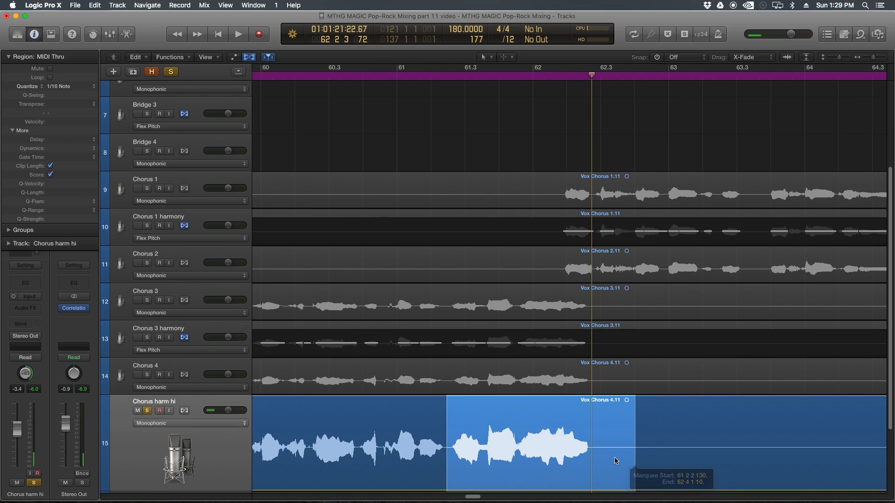
left_click(450, 448)
left_click(435, 431)
key("Delete")
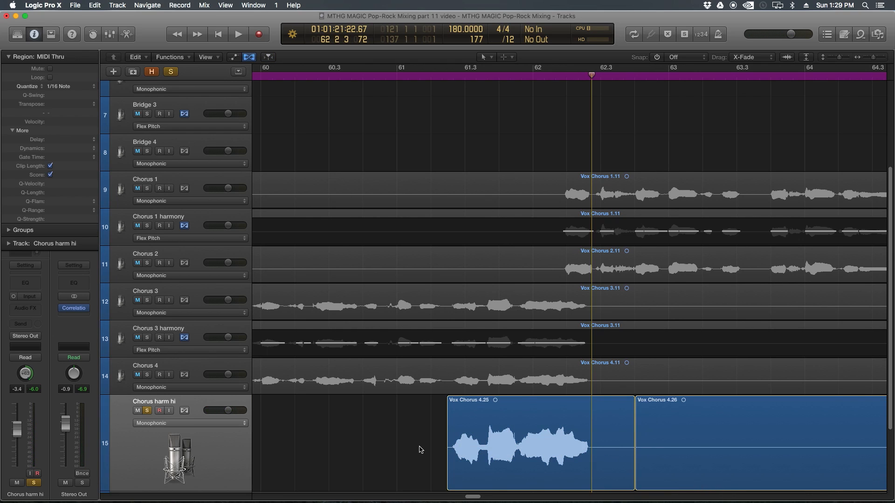
Step: Play the end of the second chorus passage on Chorus harm hi to locate the matching phrase around bars 69 and 70
key("super+Left")
key("super+Left")
key("super+Left")
left_click(770, 76)
key("super+Right")
key("super+Right")
key("space")
scroll(759, 366, "right", 2)
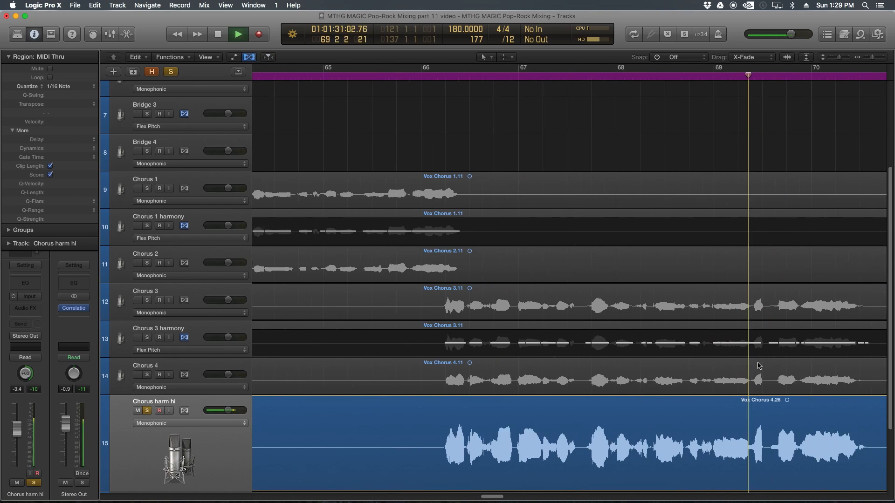
scroll(760, 366, "right", 3)
key("space")
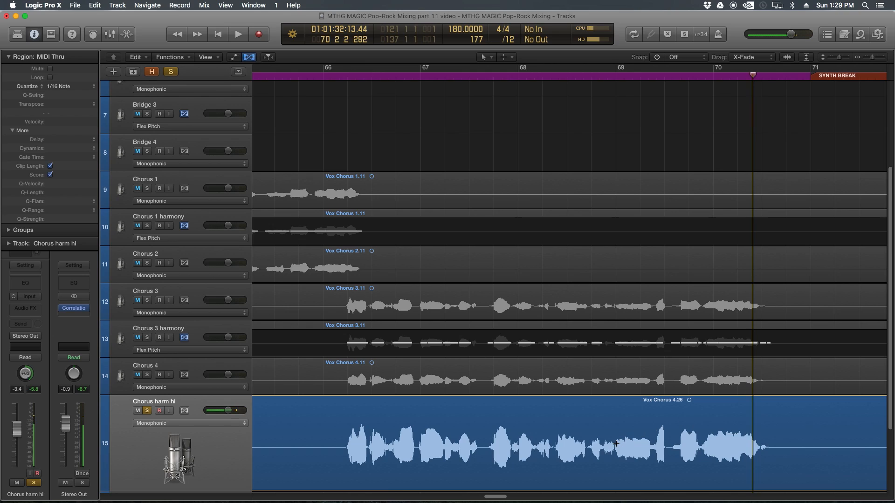
Step: Split out the phrase from about bar 69 to late in bar 70 and delete the audio on both sides of it
left_click_drag(614, 447, 768, 455)
left_click(768, 454)
left_click(558, 440)
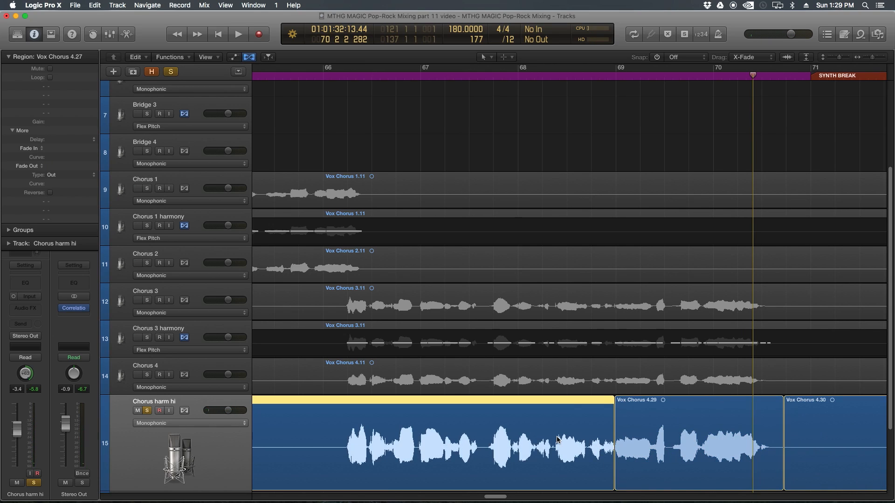
key("Delete")
left_click(827, 435)
key("Delete")
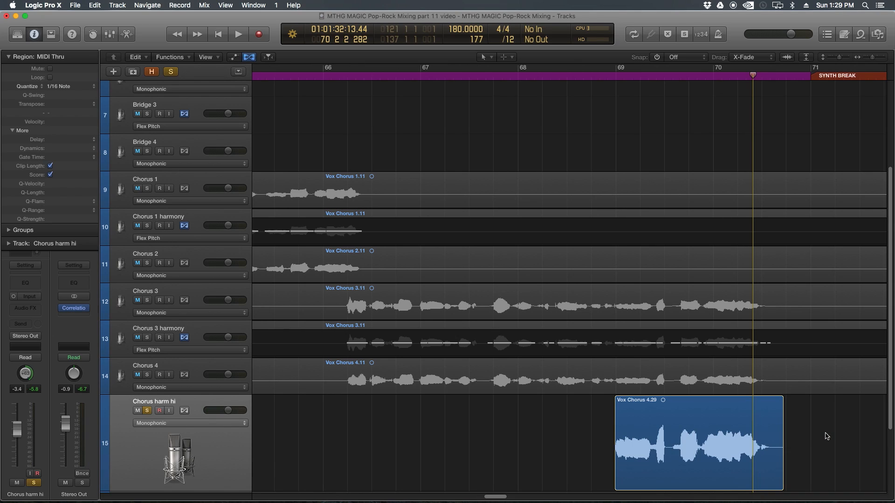
Step: Add a fade-out of 181 and a fade-in of 32 to the Vox Chorus 4.29 region
key("super+Right")
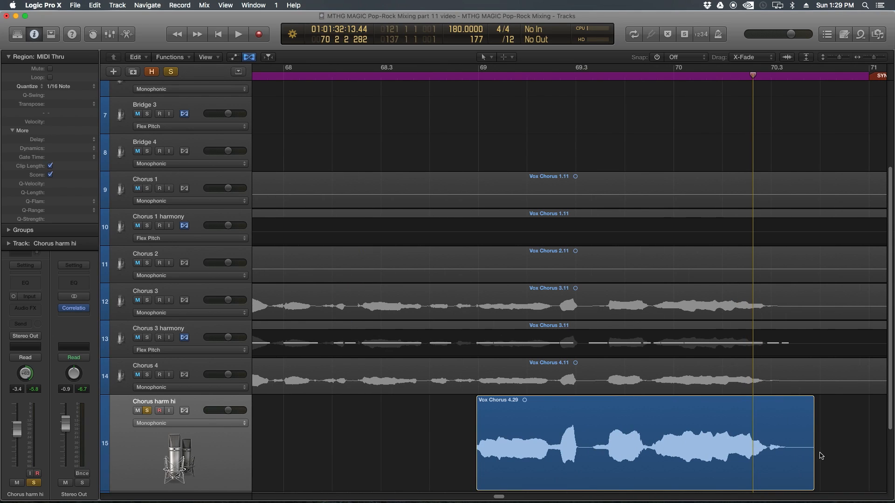
left_click_drag(788, 446, 847, 447)
left_click_drag(480, 448, 450, 448)
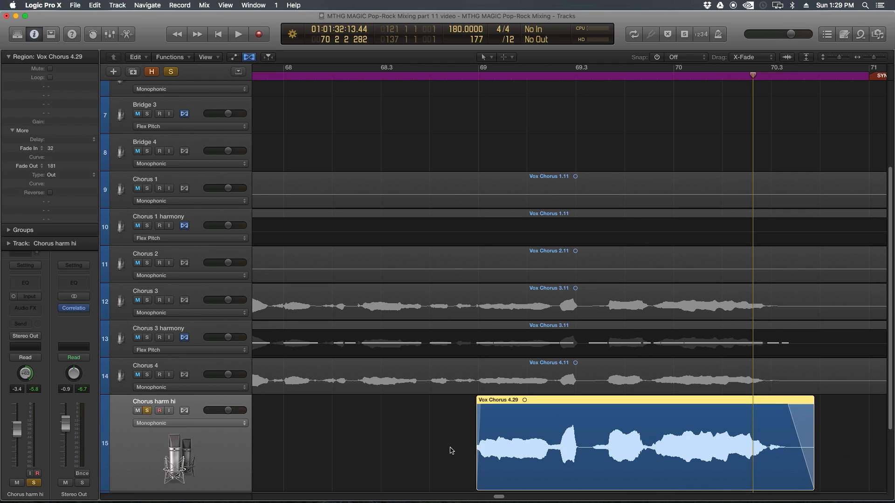
Step: Add a fade-out of 387 and a short fade-in to the Vox Chorus 4.25 region near bar 62
key("super+Left")
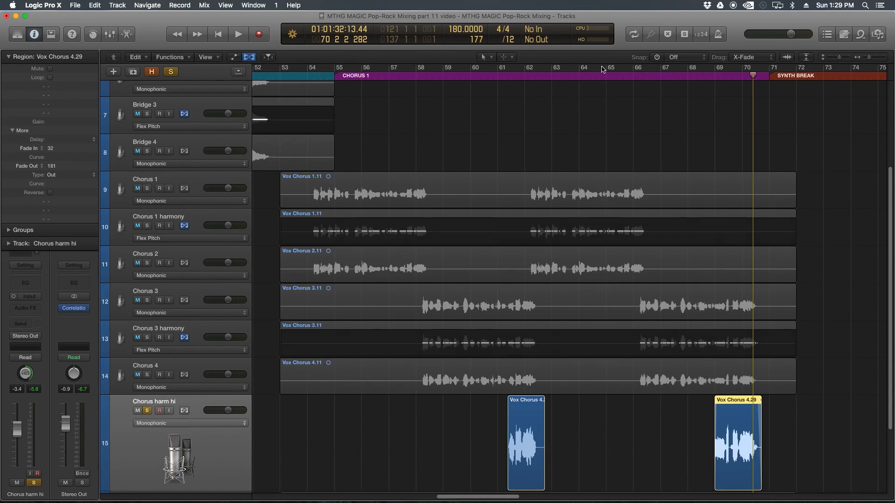
left_click(538, 77)
key("super+Right")
key("super+Right")
key("super+Right")
key("super+Right")
key("super+Left")
key("super+Left")
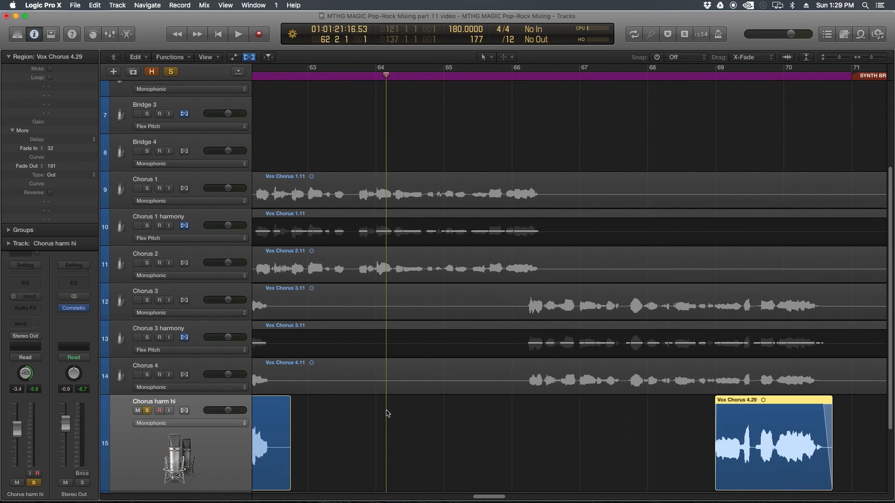
left_click(447, 425)
key("super+Right")
key("super+Right")
key("super+Right")
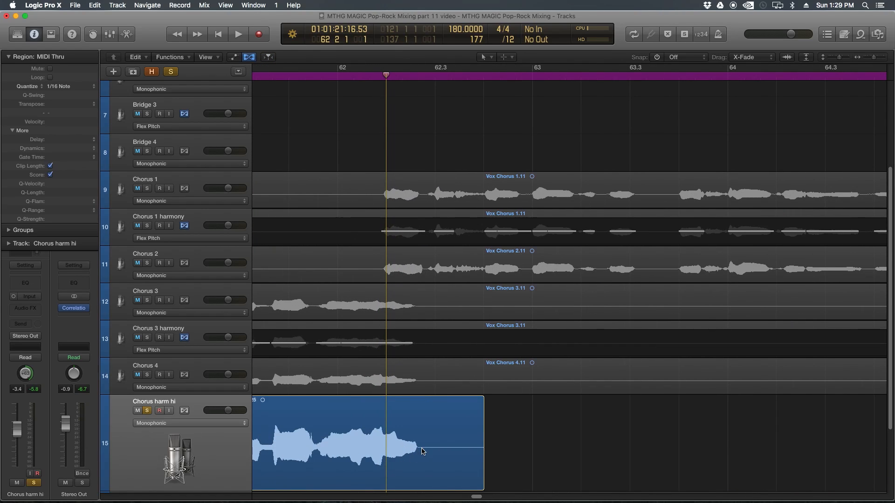
left_click_drag(422, 450, 541, 455)
key("super+Left")
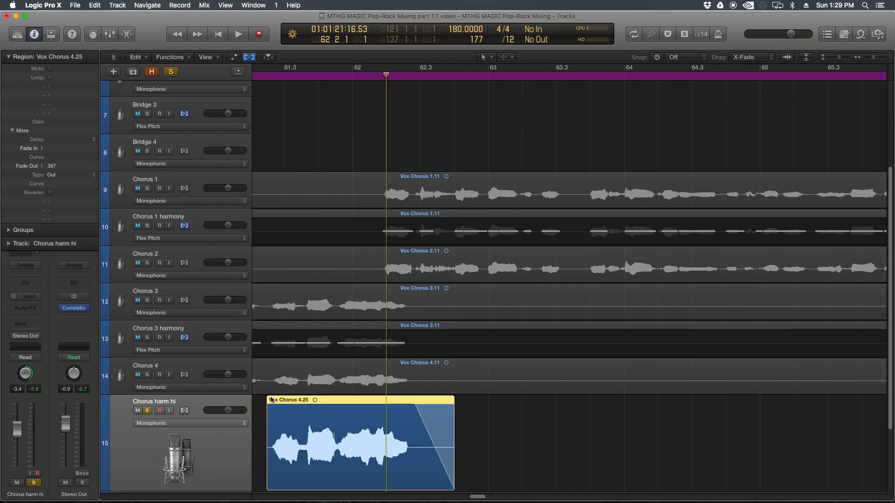
left_click_drag(278, 438, 262, 437)
Step: Join the two Vox Chorus 4 regions on the Chorus harm hi track into a single region
key("super+Left")
key("super+Left")
key("super+Left")
left_click_drag(683, 456, 372, 443)
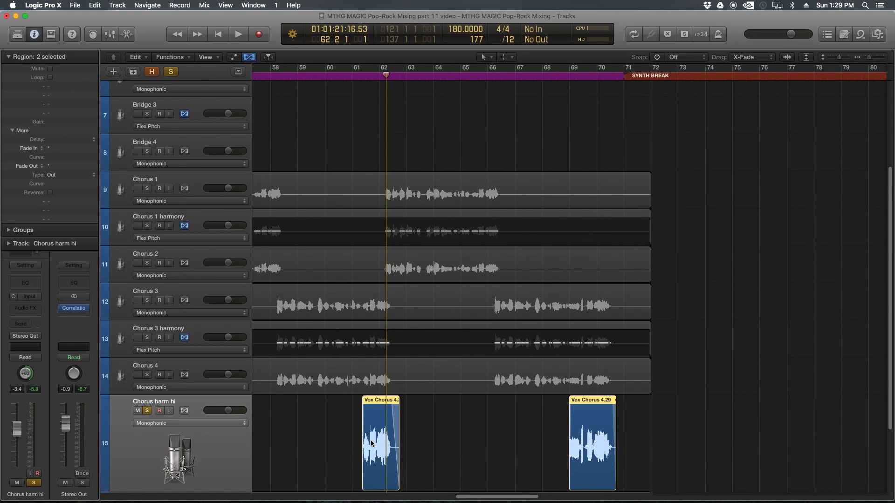
key("super+j")
key("Return")
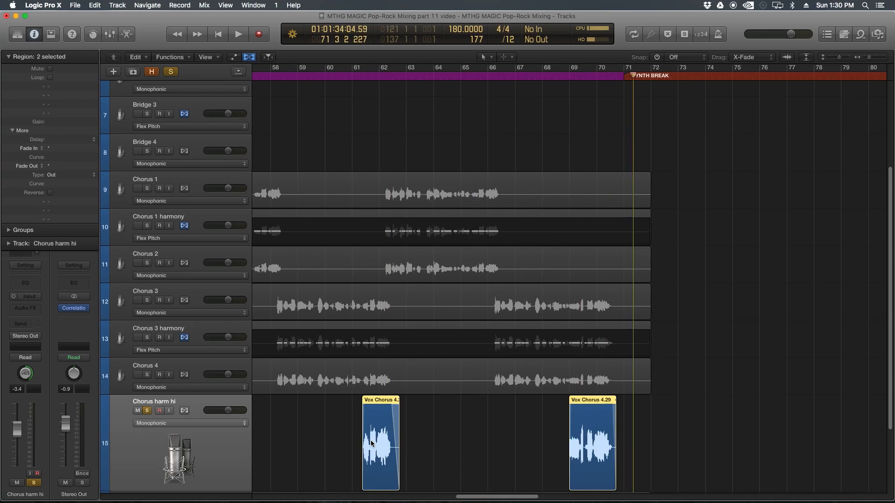
Step: Enable Flex on the Chorus harm hi track and set its mode to Flex Pitch
left_click(185, 412)
left_click(183, 425)
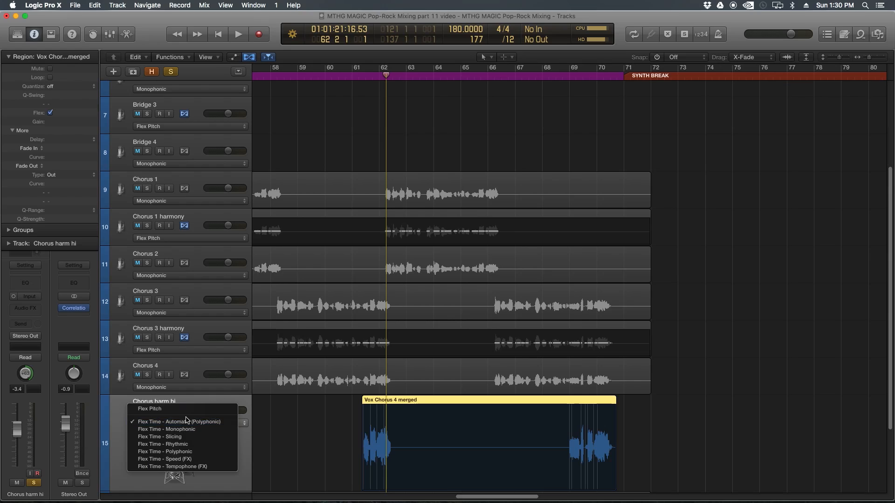
left_click(186, 412)
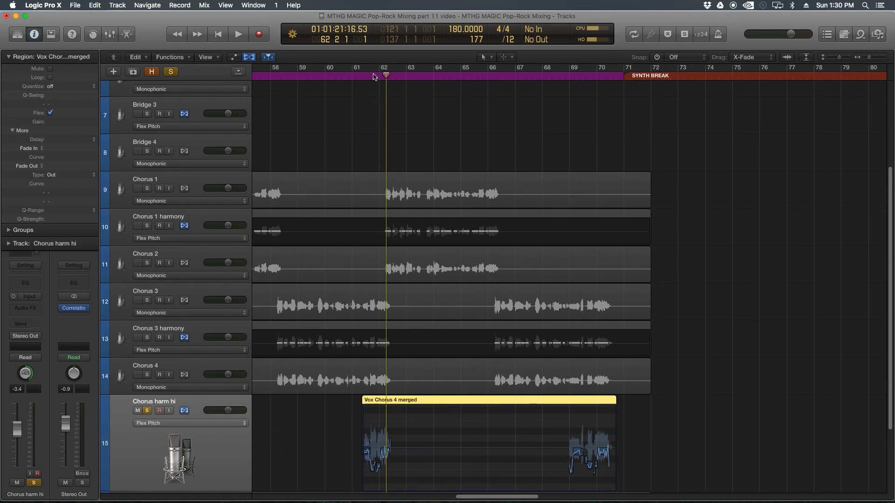
Step: Solo all Chorus 1 through Chorus 4 tracks with their harmonies and place the playhead at bar 61 beat 3
left_click(136, 190, "alt")
left_click_drag(150, 192, 140, 389)
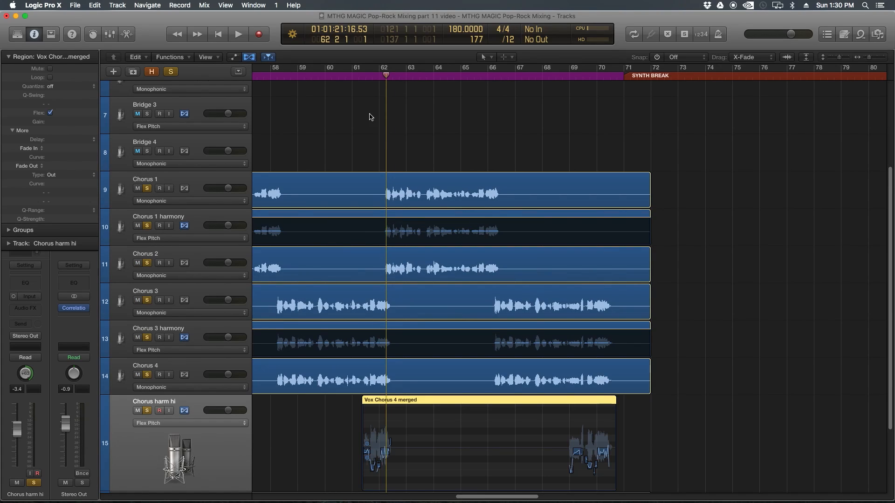
left_click(370, 75)
key("super+Right")
key("super+Right")
key("super+Right")
key("super+Right")
key("super+Right")
key("super+Right")
key("super+Right")
key("super+Right")
key("super+Right")
key("super+Right")
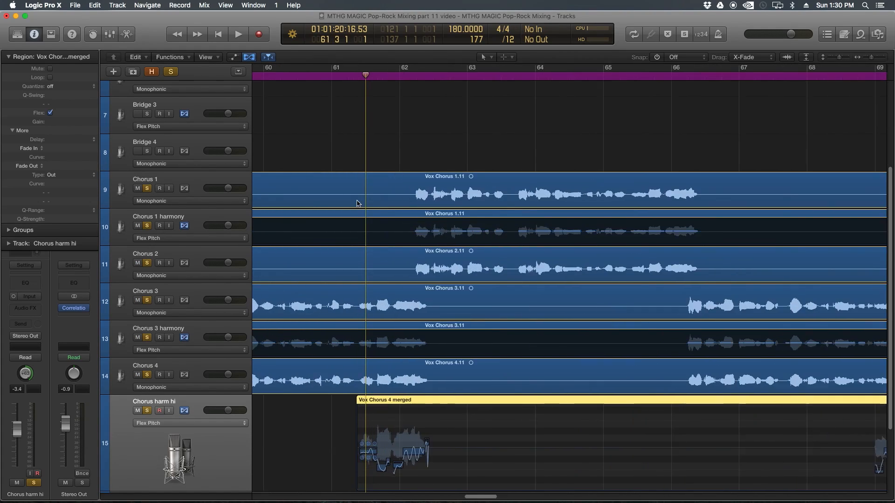
Step: With only Chorus harm hi soloed, open its merged region in the Flex Pitch editor and play the first phrase
left_click_drag(147, 188, 146, 380)
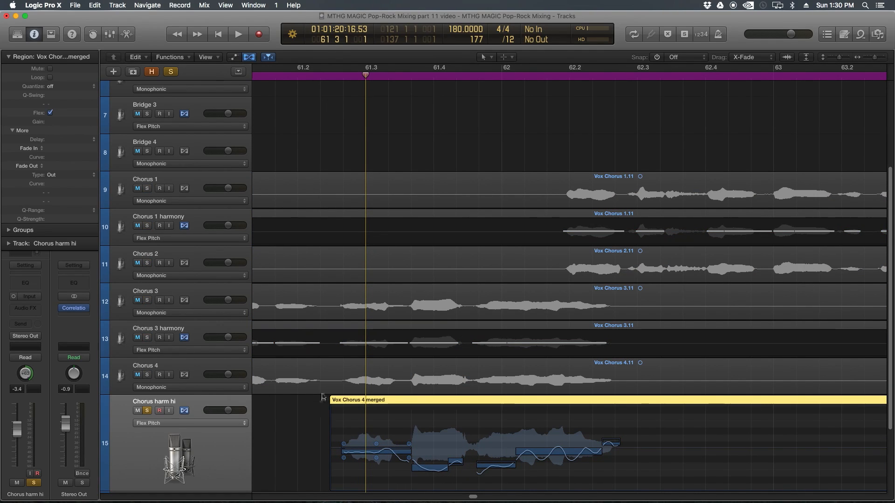
double_click(414, 402)
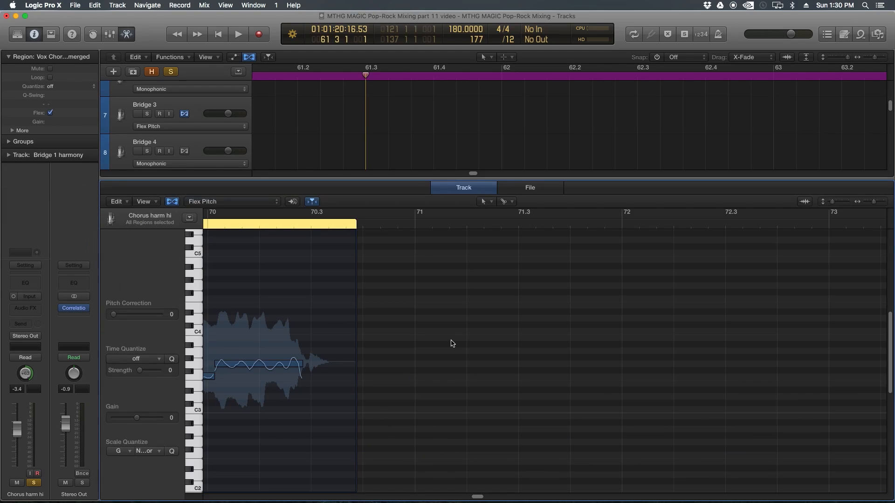
left_click_drag(473, 498, 443, 497)
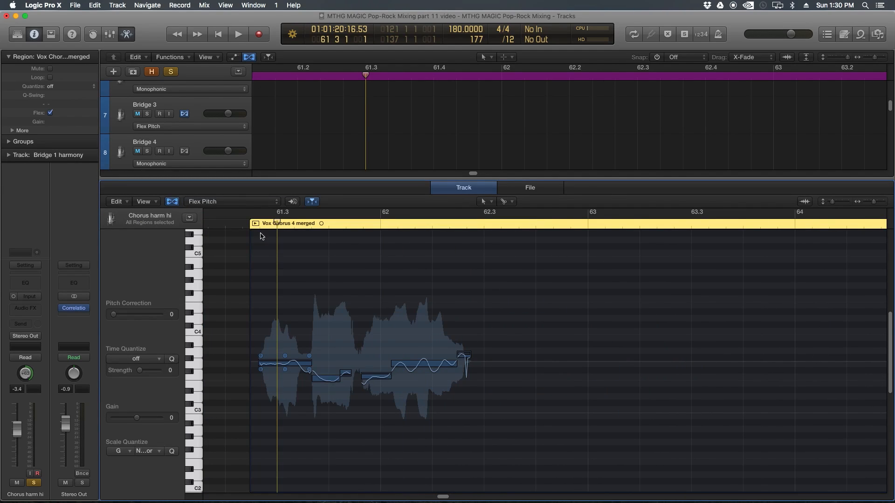
key("space")
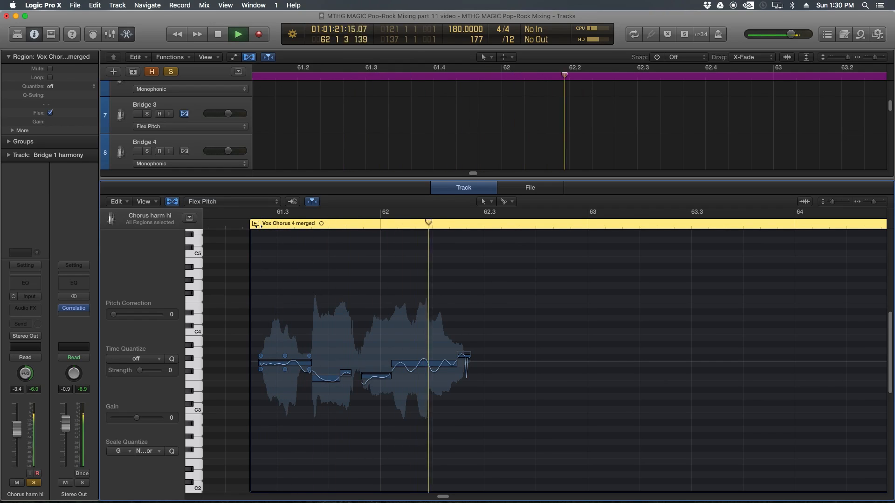
Step: Scale-quantize the first phrase's six notes to G natural minor with pitch correction at 100, and listen to the phrase
left_click_drag(273, 301, 472, 429)
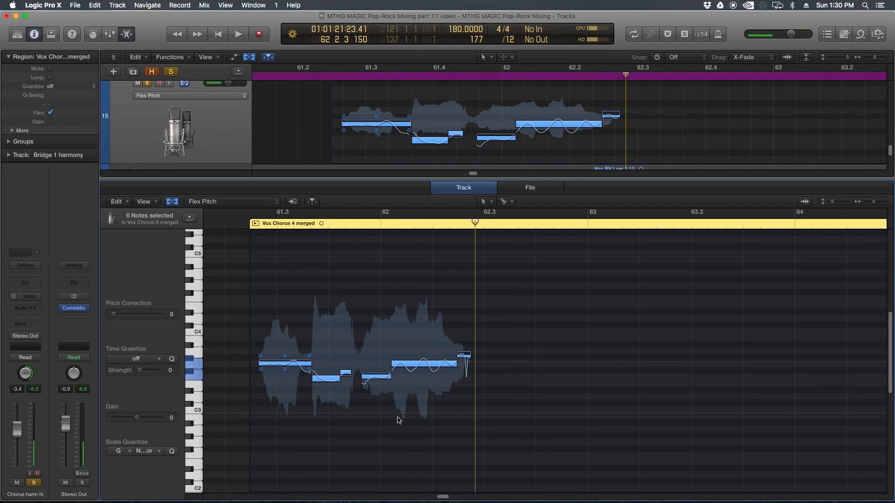
left_click(173, 452)
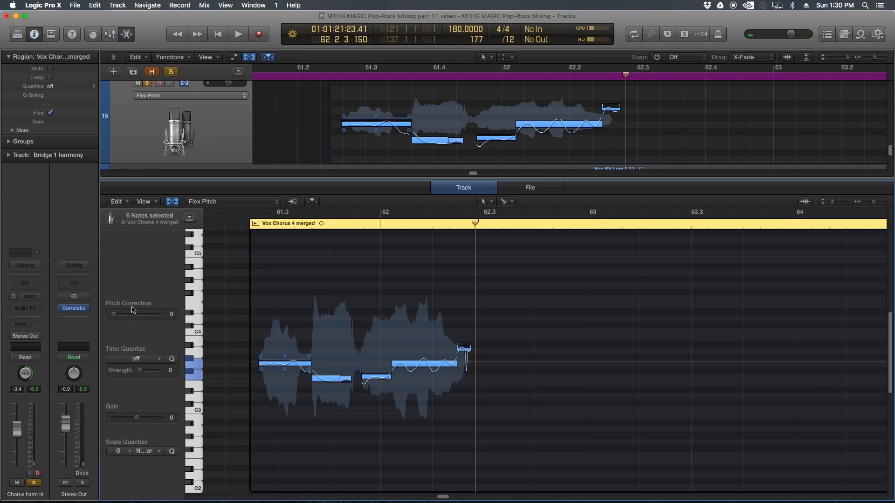
left_click(533, 357)
left_click(255, 226)
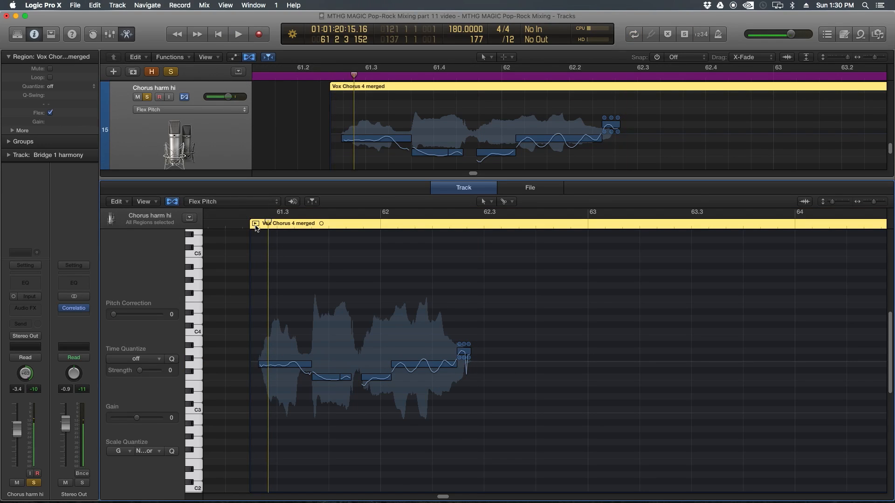
left_click(244, 223)
key("space")
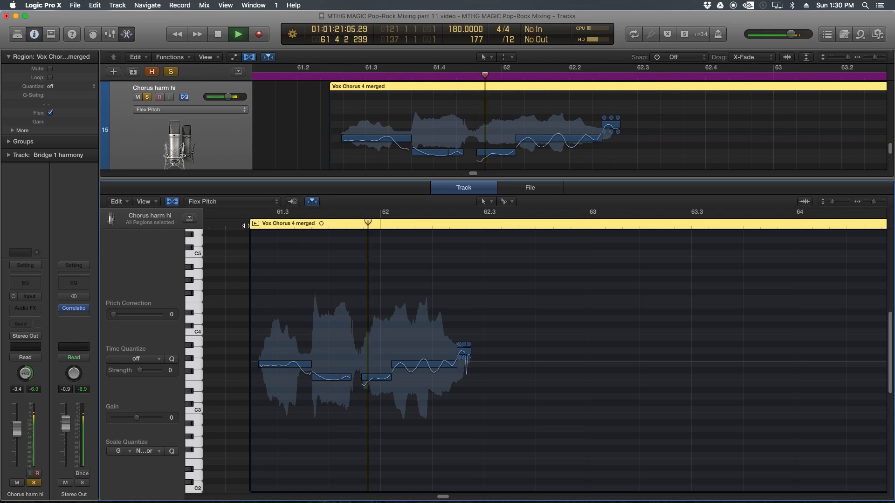
key("space")
Step: Transpose all six notes of the first phrase up, placing its opening and closing notes about three semitones higher
left_click_drag(275, 299, 444, 400)
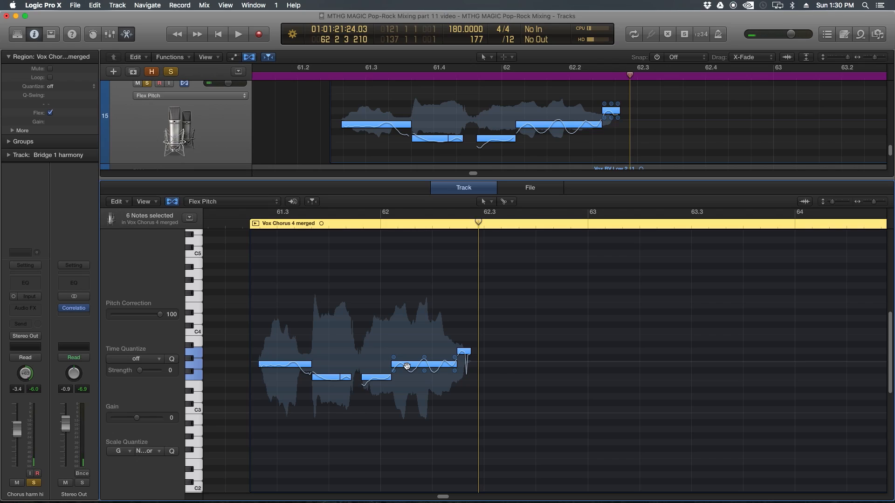
left_click_drag(407, 362, 408, 345)
Step: Try raising the first phrase's three lower middle notes by another scale step, audition the phrase, and undo the raise
left_click(385, 379)
left_click_drag(385, 379, 329, 358)
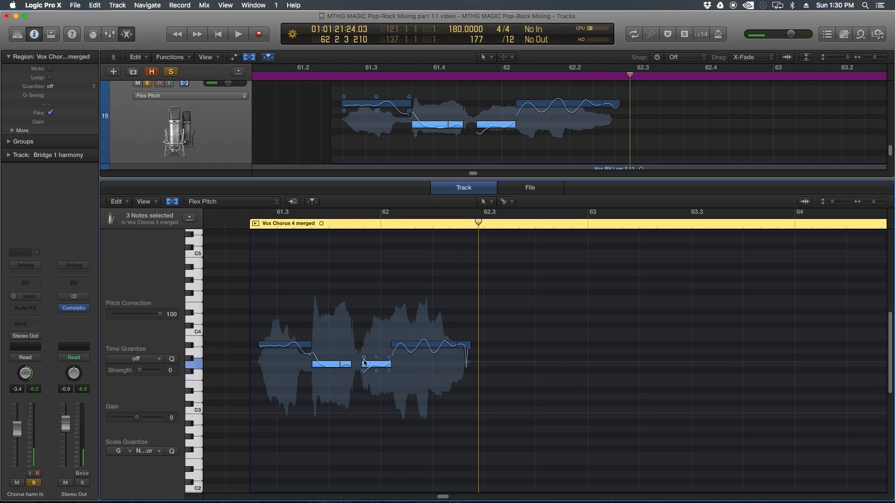
left_click_drag(385, 364, 386, 340)
left_click(262, 225)
key("space")
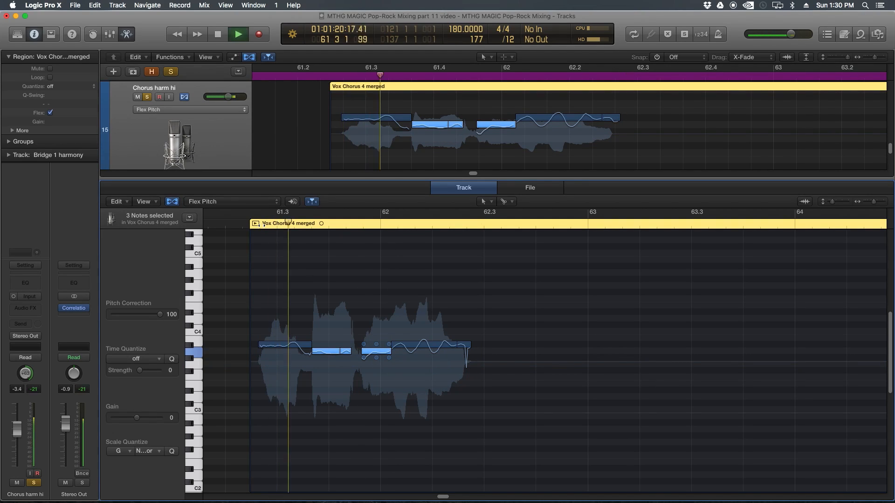
key("space")
key("super+z")
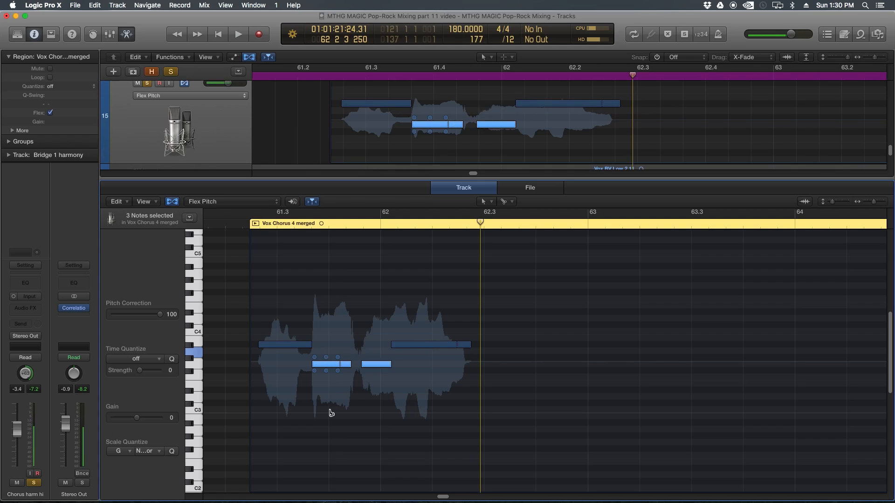
Step: Transpose all six notes higher, with the middle notes on C4 and the outer notes on D4, and play the phrase
left_click_drag(299, 335, 410, 415)
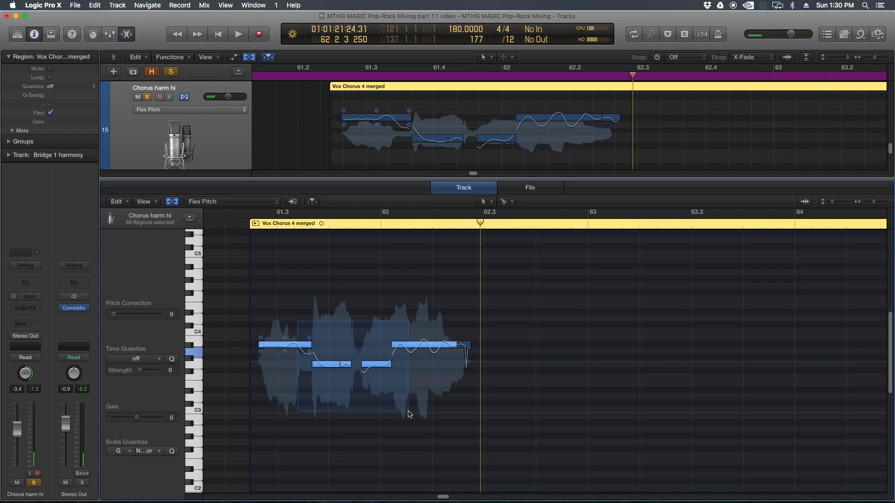
left_click_drag(294, 302, 468, 421)
left_click_drag(436, 345, 423, 310)
left_click(299, 239)
left_click(261, 224)
key("space")
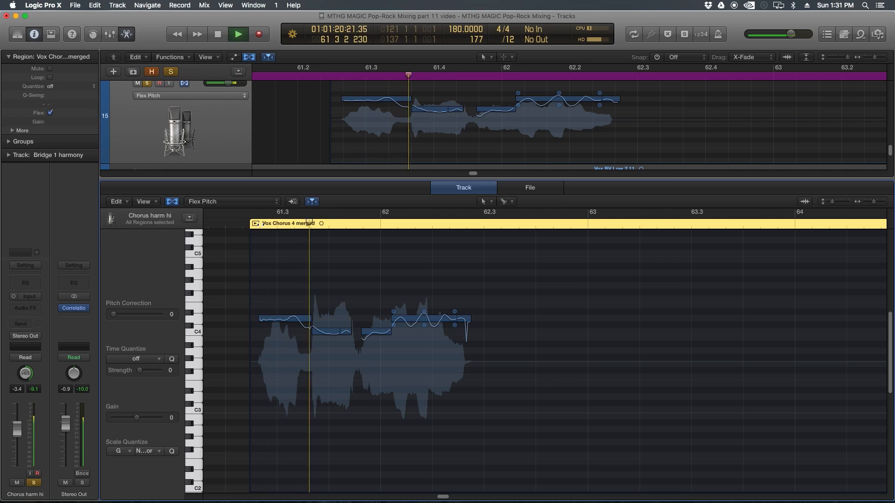
key("space")
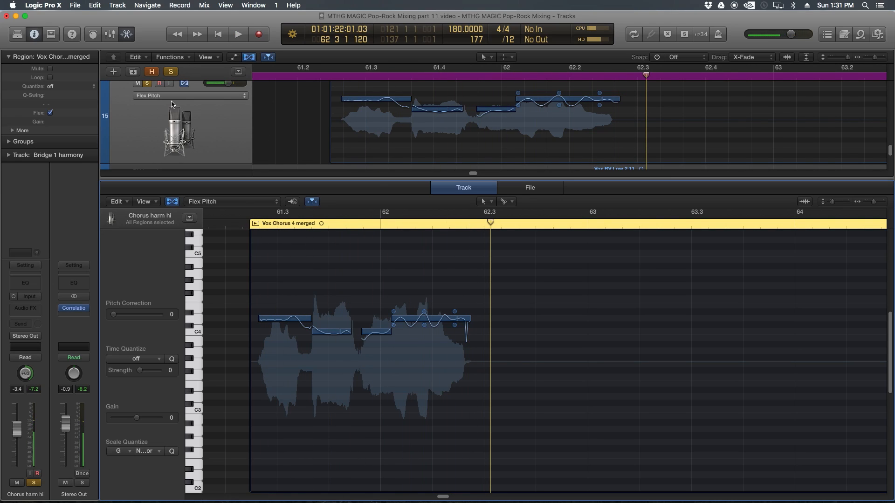
Step: Solo all the chorus lead and harmony tracks from Chorus 1 through Chorus 4 alongside the high harmony
scroll(150, 89, "up", 2)
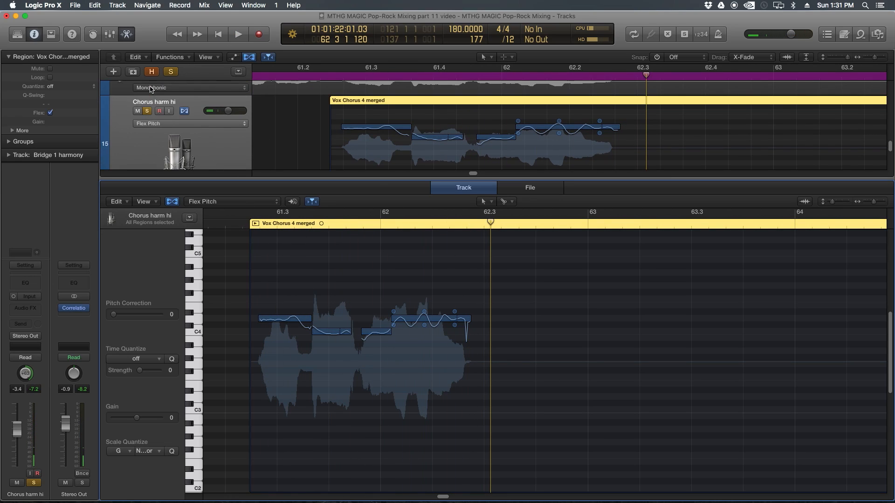
key("x")
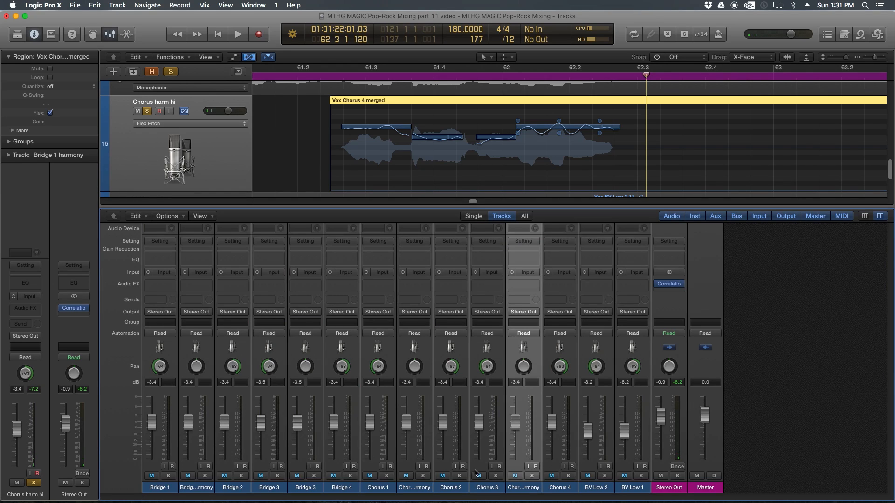
left_click_drag(381, 492, 555, 486)
left_click(570, 476)
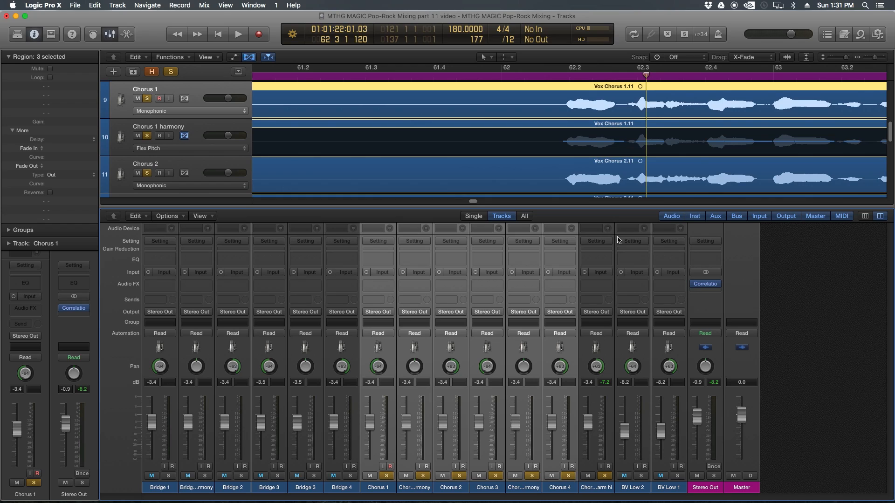
key("x")
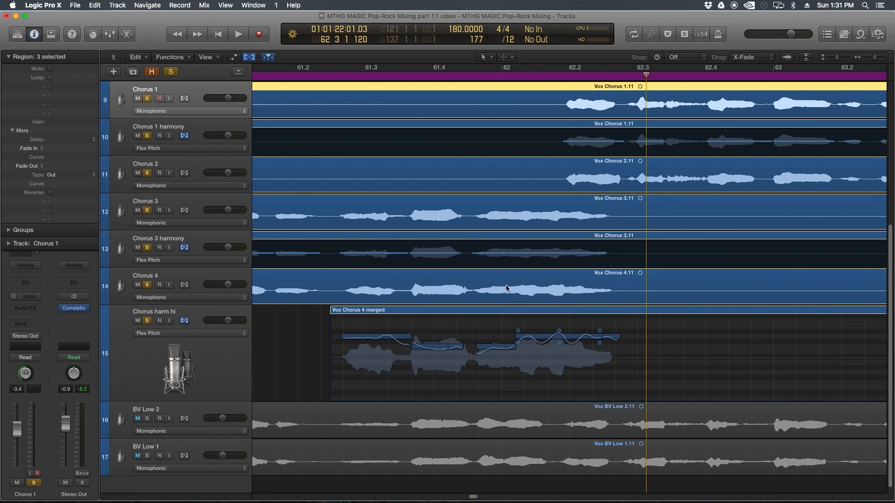
Step: Play the first closing phrase from about bar 61 beat 3 twice with all the chorus vocals
left_click(334, 76)
key("space")
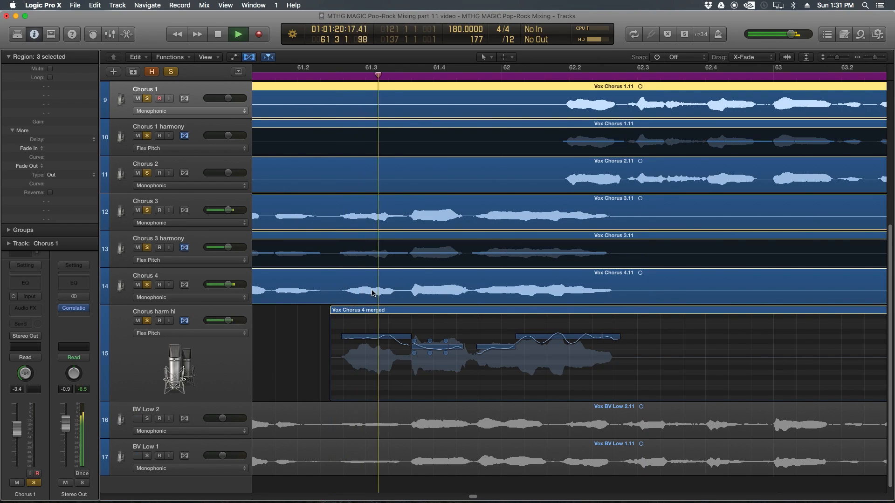
key("space")
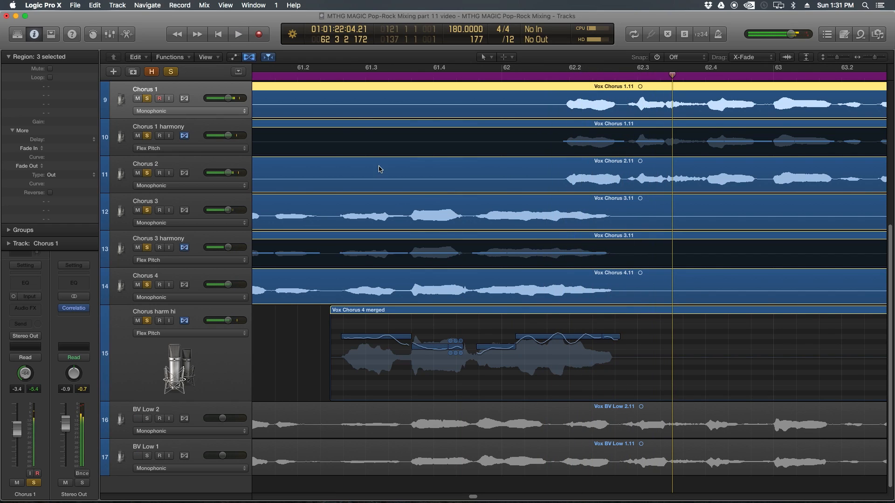
left_click(320, 76)
key("space")
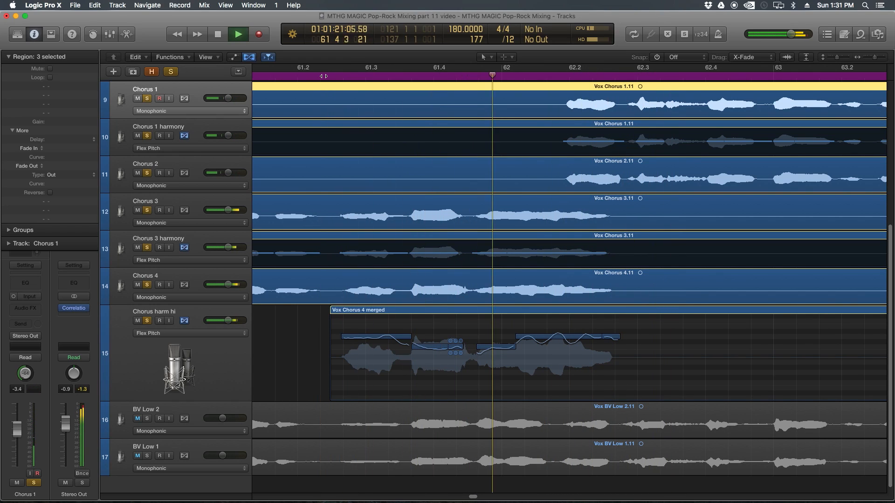
key("space")
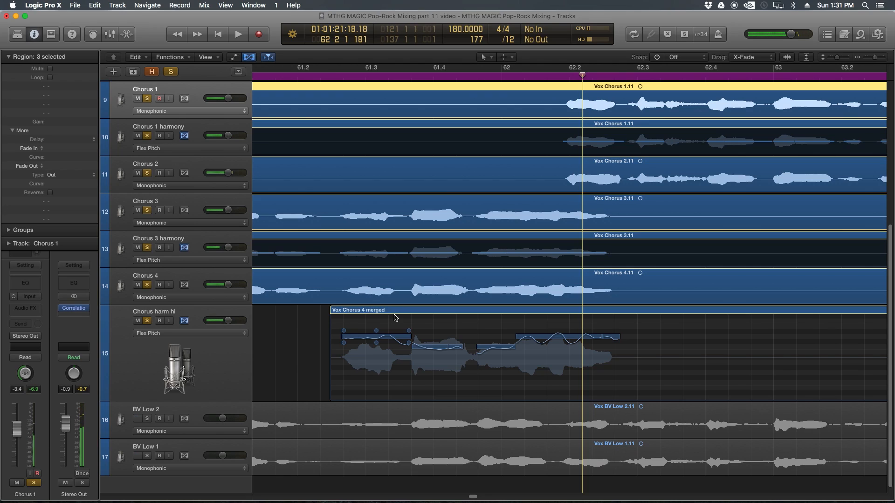
Step: Lower the opening note of the high harmony's first phrase to two semitones below C4, and audition the phrase
left_click(397, 314)
key("e")
key("e")
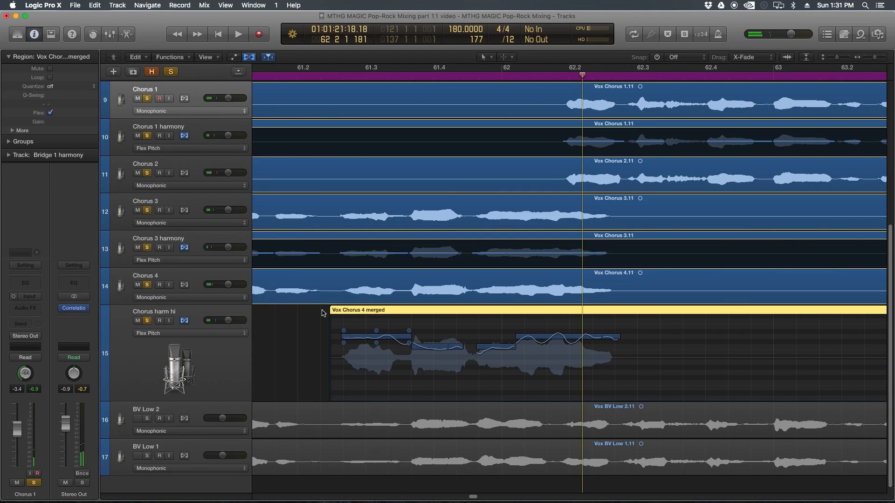
key("e")
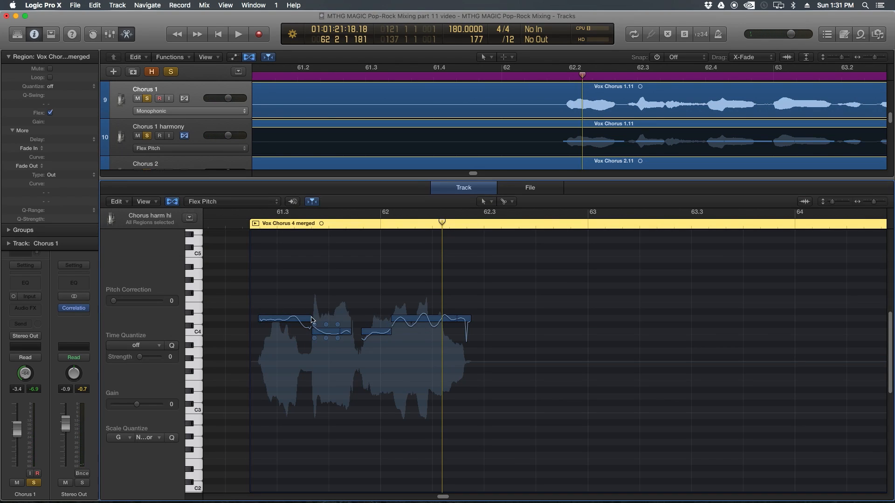
left_click_drag(293, 330, 294, 356)
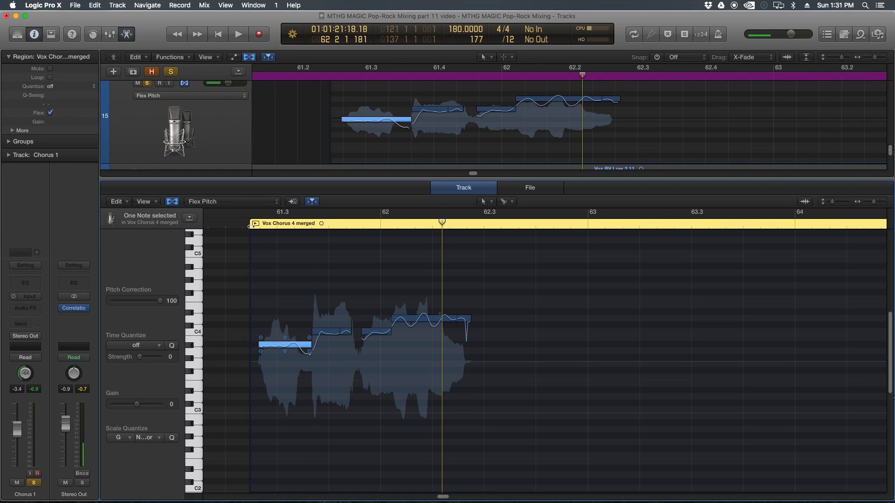
left_click(244, 226)
key("space")
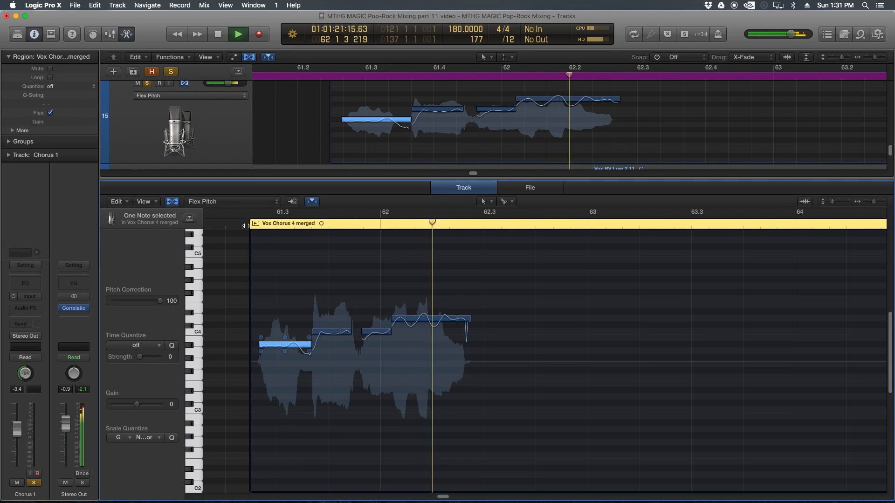
key("space")
Step: Reduce the vibrato of all six first-phrase notes and lower their formant shift to about -18
left_click_drag(286, 279, 472, 394)
left_click_drag(285, 351, 285, 352)
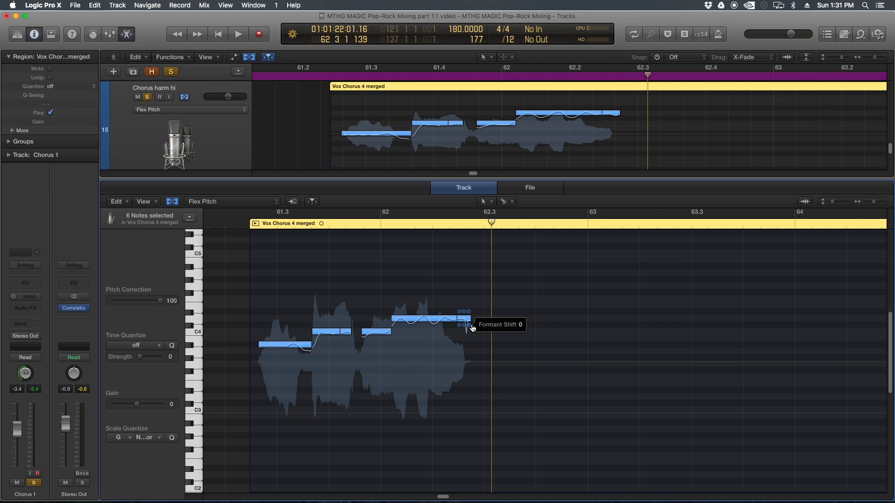
left_click(471, 329)
left_click_drag(489, 296, 290, 368)
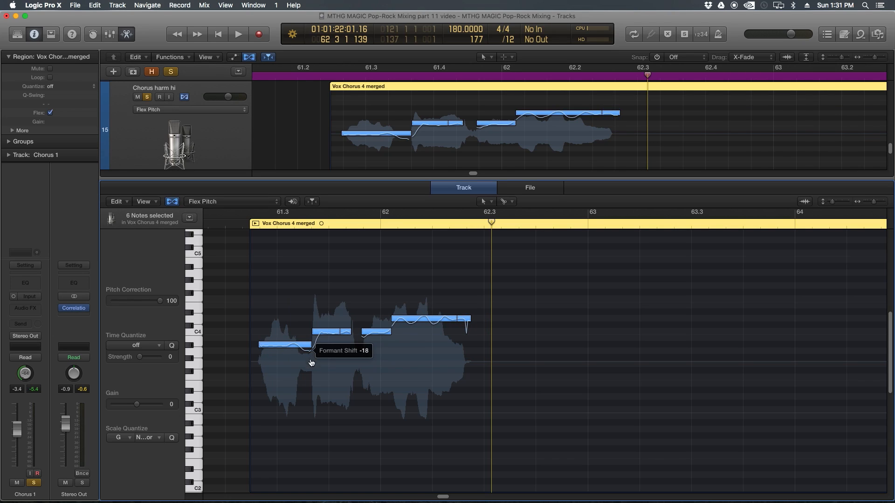
left_click(286, 273)
Step: Listen to the adjusted first phrase twice from its start, checking the high harmony against the chorus vocals
left_click(245, 227)
key("space")
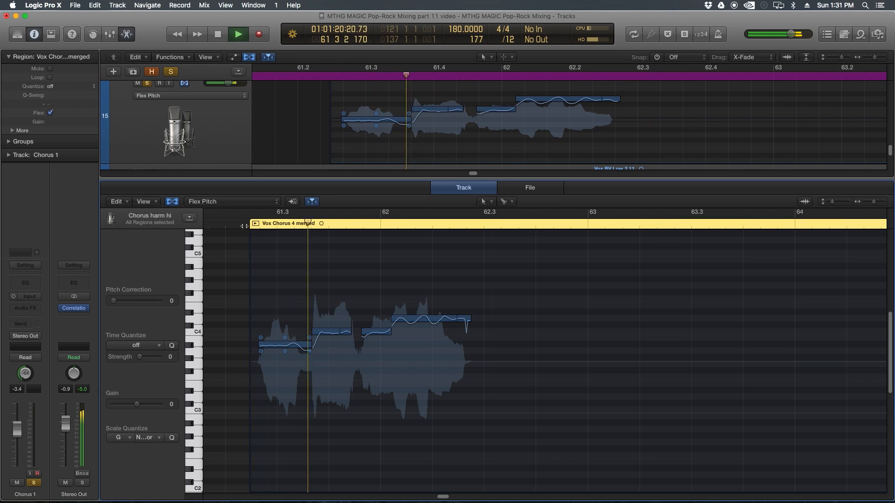
key("space")
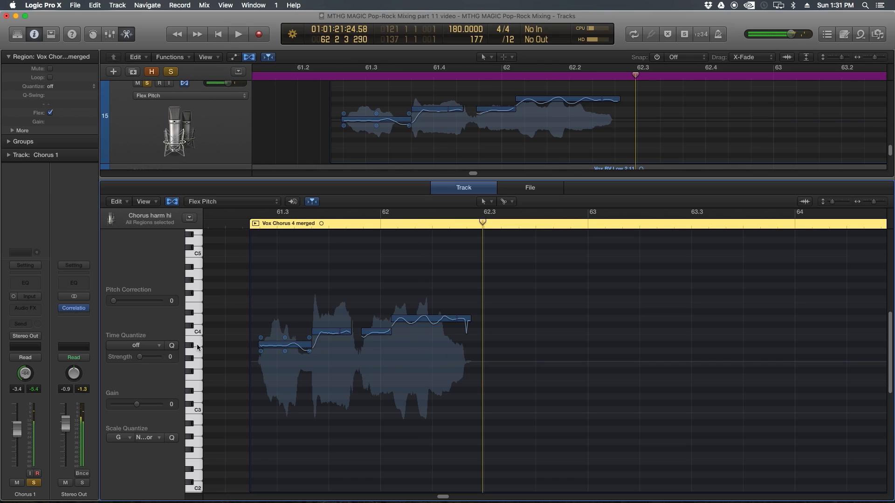
left_click(199, 133)
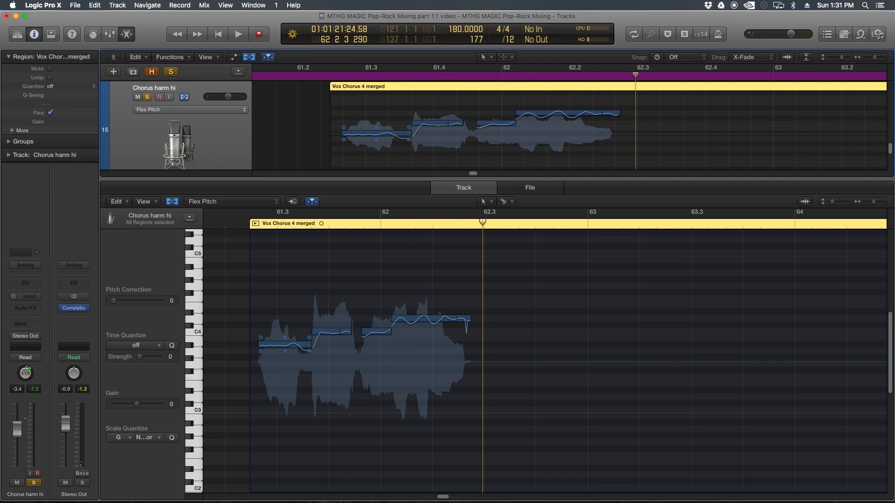
left_click(327, 75)
key("space")
key("space")
Step: Go to the second closing phrase at bar 69 in the high harmony region and play it
scroll(483, 374, "right", 5)
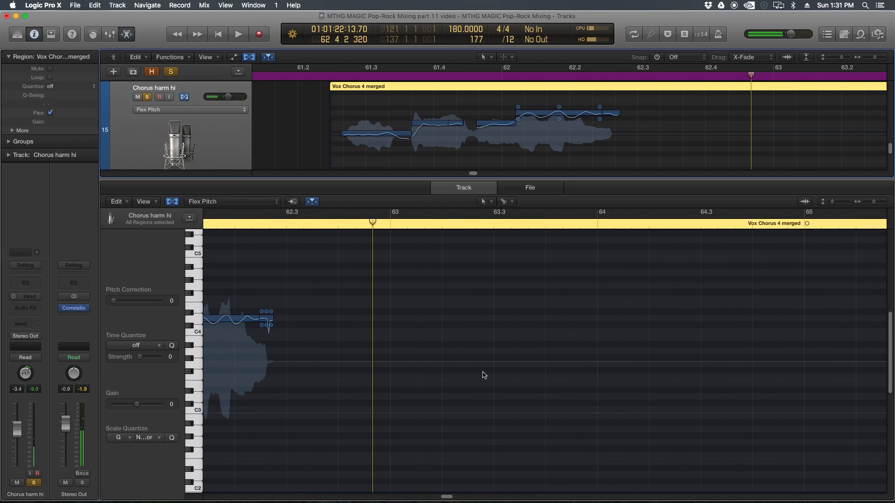
scroll(484, 375, "right", 3)
left_click_drag(451, 498, 473, 500)
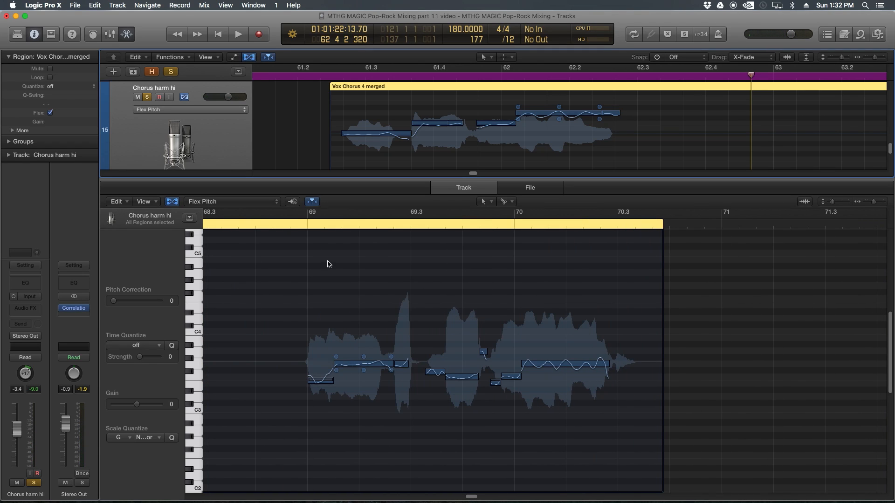
left_click(305, 226)
key("space")
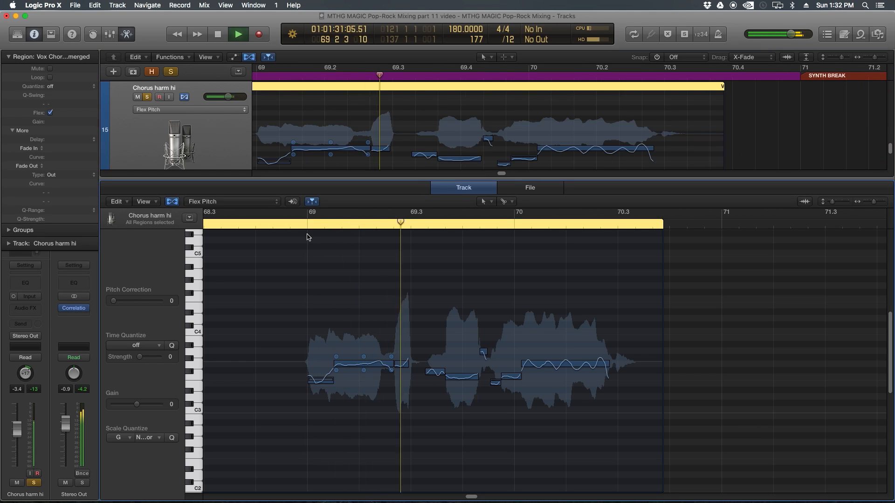
key("space")
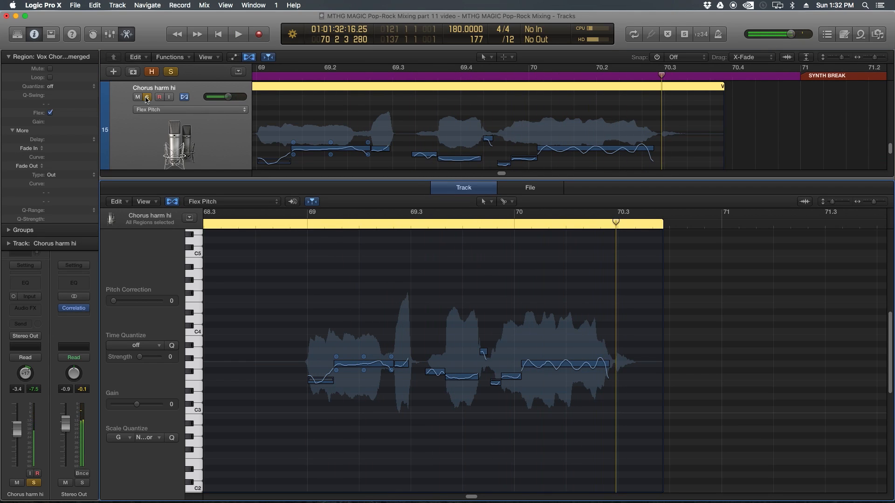
Step: Solo only the Chorus harm hi track and play the bar 69 phrase
left_click(147, 100)
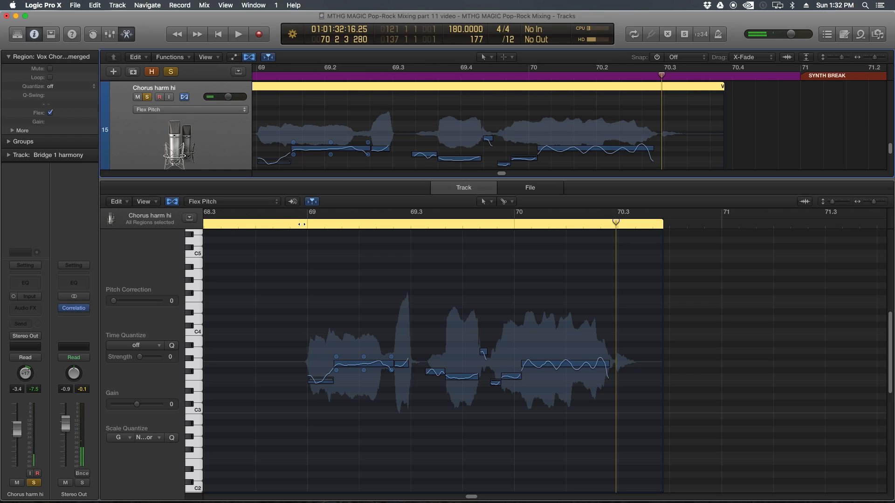
key("space")
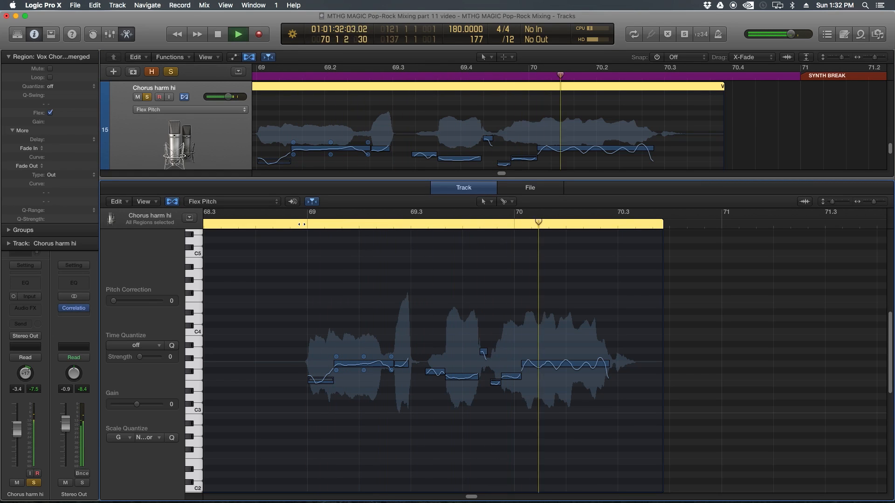
key("space")
Step: Delete the short, highest stray pitch note shortly before bar 70, and audition the phrase
left_click_drag(466, 318, 496, 360)
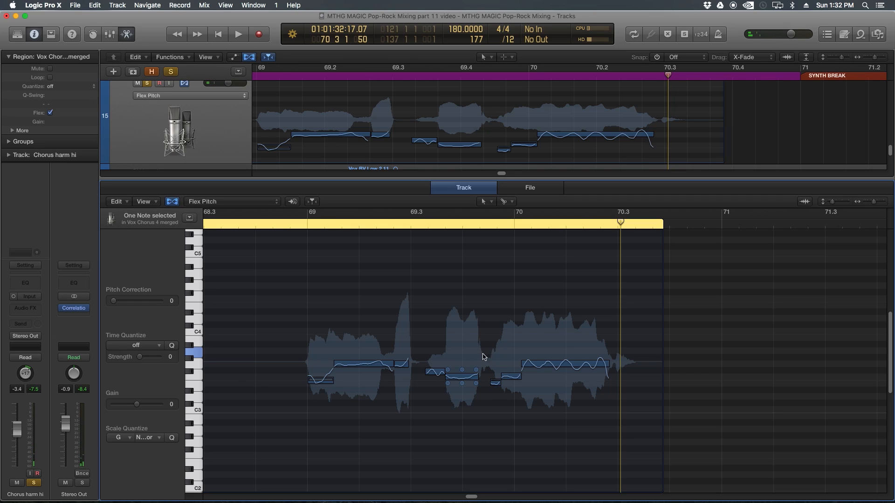
left_click(307, 223)
key("space")
key("space")
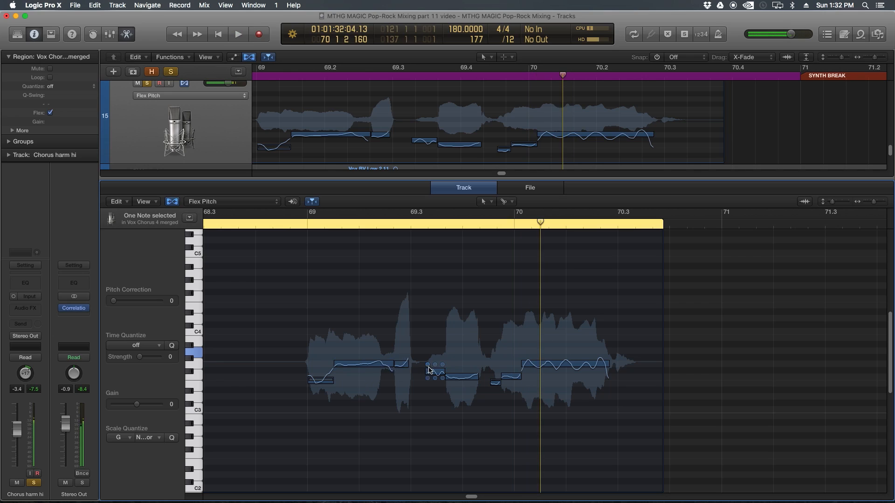
Step: Delete the short pitch note just after bar 69 beat 3, and play the phrase again
left_click(429, 363)
left_click_drag(419, 343, 443, 388)
key("Delete")
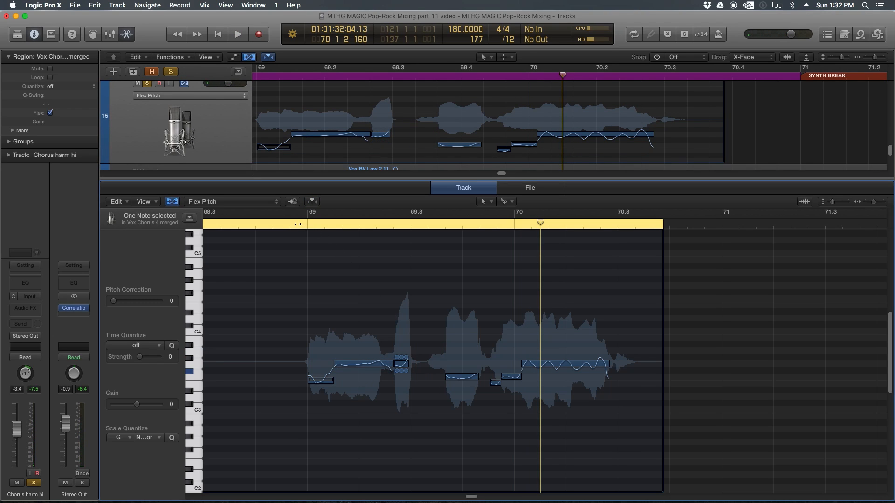
key("space")
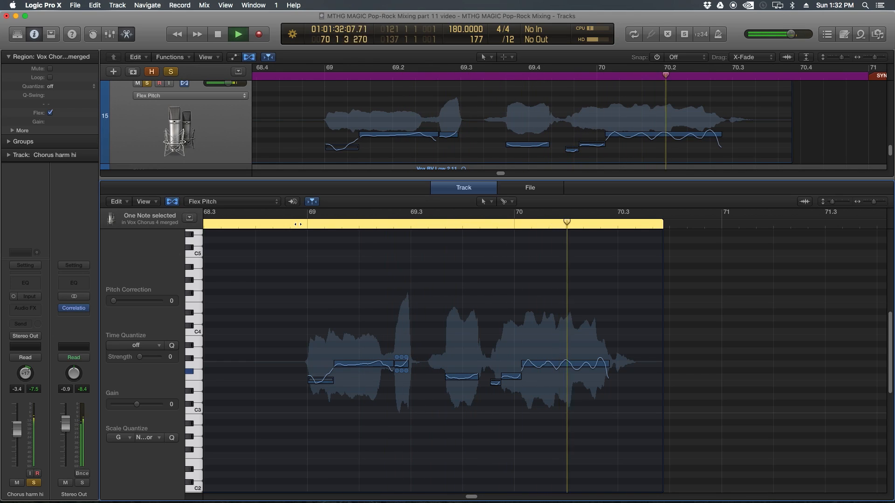
key("space")
Step: Delete the short low pitch note just before bar 70, and listen to the phrase
left_click(475, 376)
left_click_drag(486, 358, 494, 401)
key("Delete")
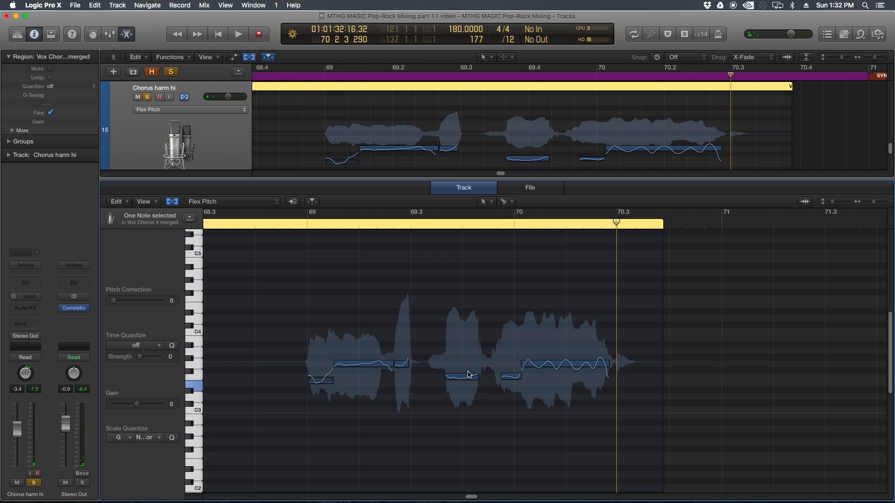
left_click(292, 223)
key("space")
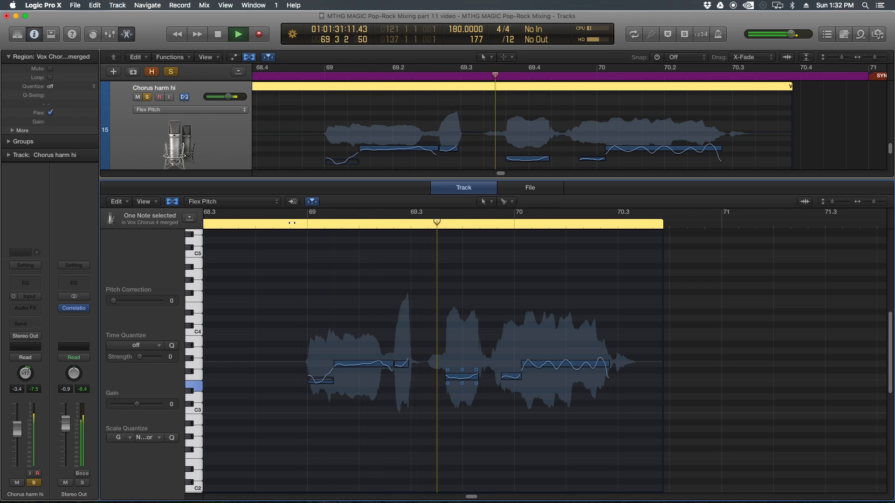
key("space")
Step: Scale-quantize the second phrase's six remaining notes to G natural minor with pitch correction at 100
left_click_drag(279, 295, 603, 455)
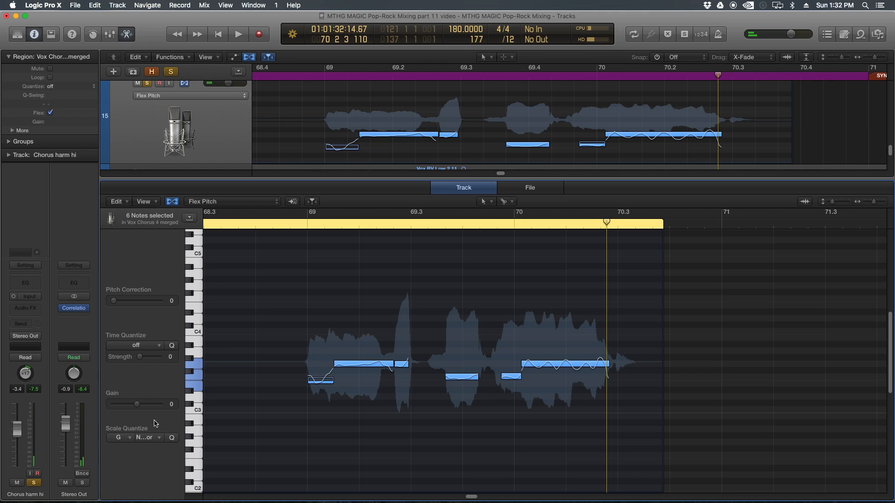
left_click(172, 438)
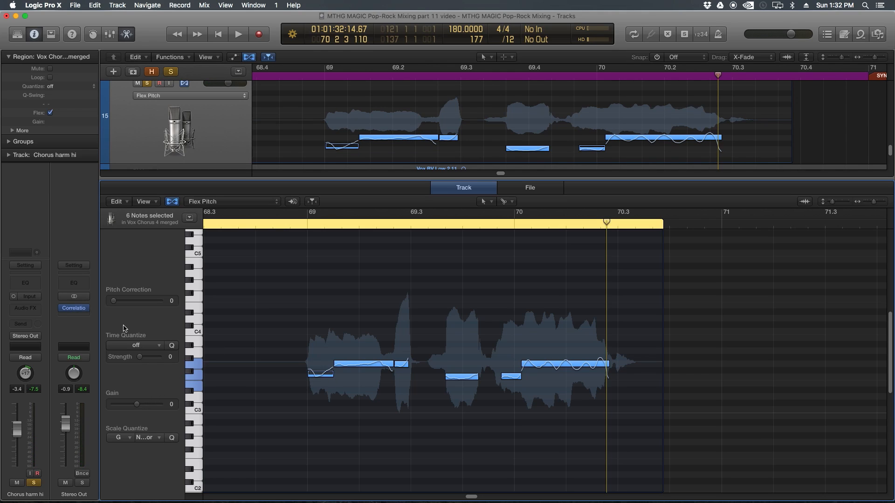
left_click_drag(116, 303, 170, 302)
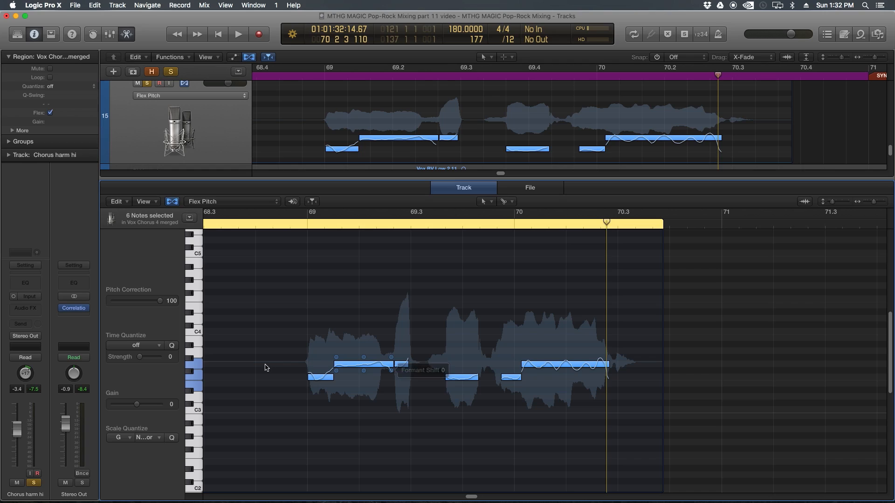
Step: Reduce the vibrato of the second phrase's six notes, and transpose them up together so the final note sits on D4
mouse_move(364, 372)
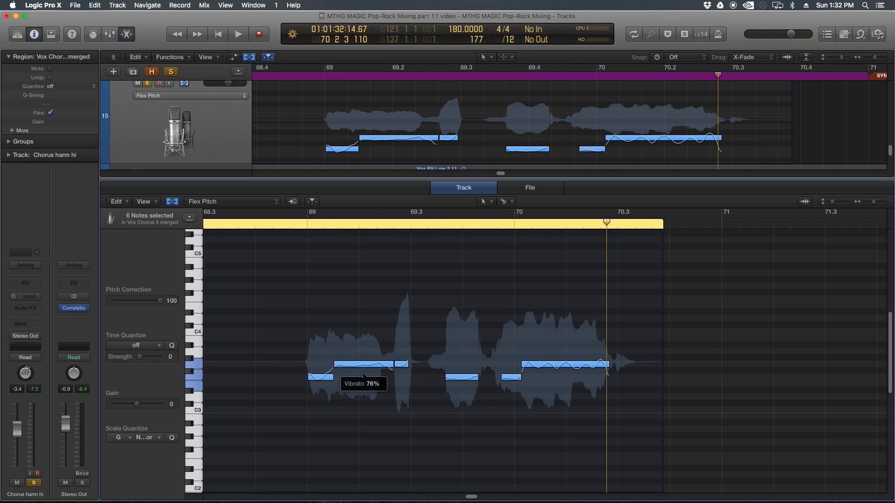
left_click_drag(363, 372, 363, 382)
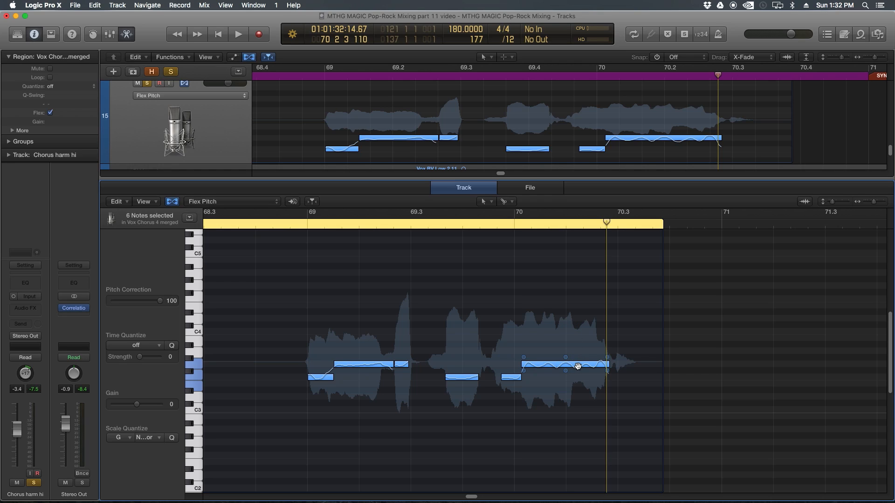
left_click_drag(578, 366, 579, 320)
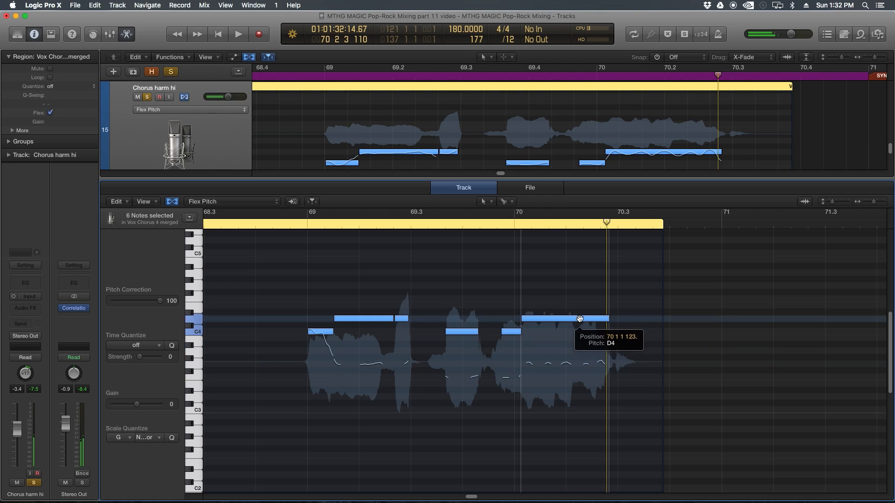
Step: Play the transposed second closing phrase from its start at bar 69
left_click(379, 244)
left_click(303, 224)
key("space")
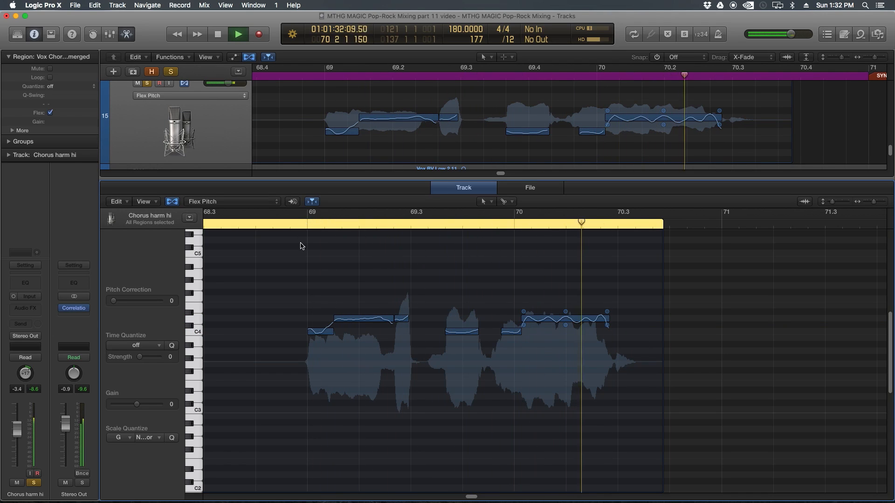
key("space")
Step: Lower the formant shift of the second phrase's six notes to -36, and play the phrase from bar 69
left_click_drag(309, 277, 599, 391)
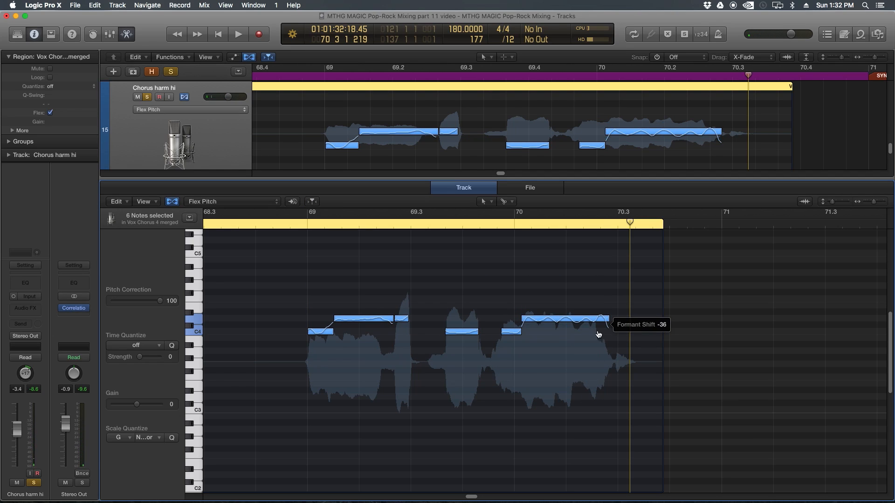
left_click(301, 223)
key("space")
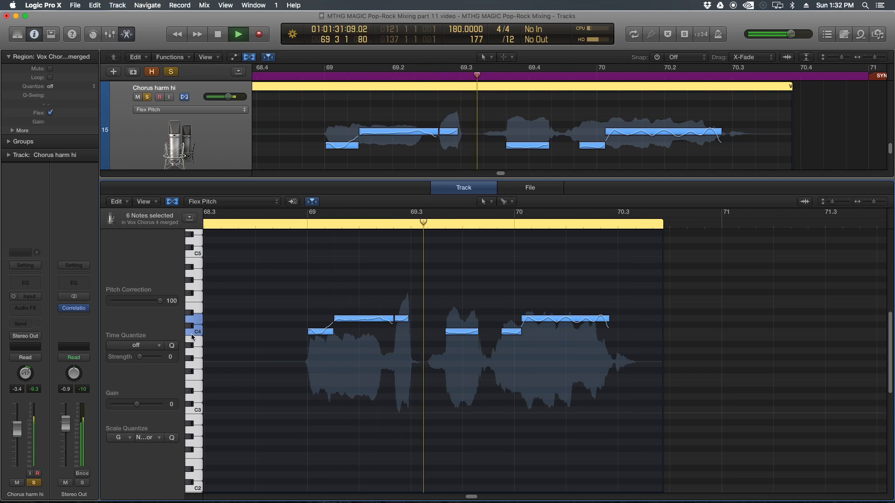
key("space")
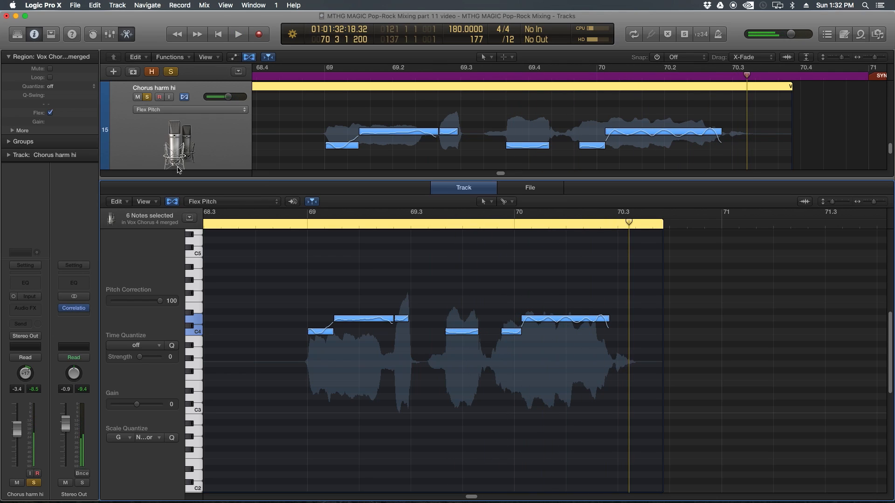
Step: Solo the channels from Chorus 2 through Chorus 4 together with the high harmony, and play the closing phrase
key("x")
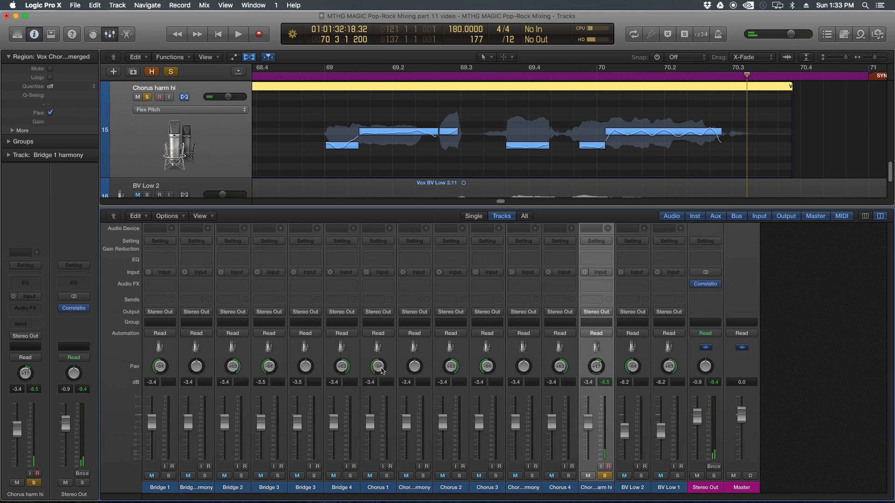
left_click_drag(451, 487, 560, 481)
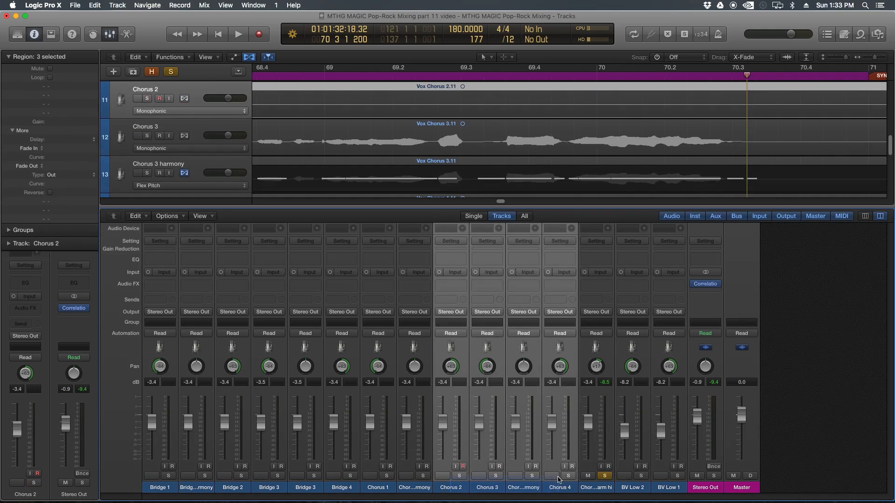
left_click(568, 476)
key("space")
left_click(416, 74)
key("space")
key("space")
key("x")
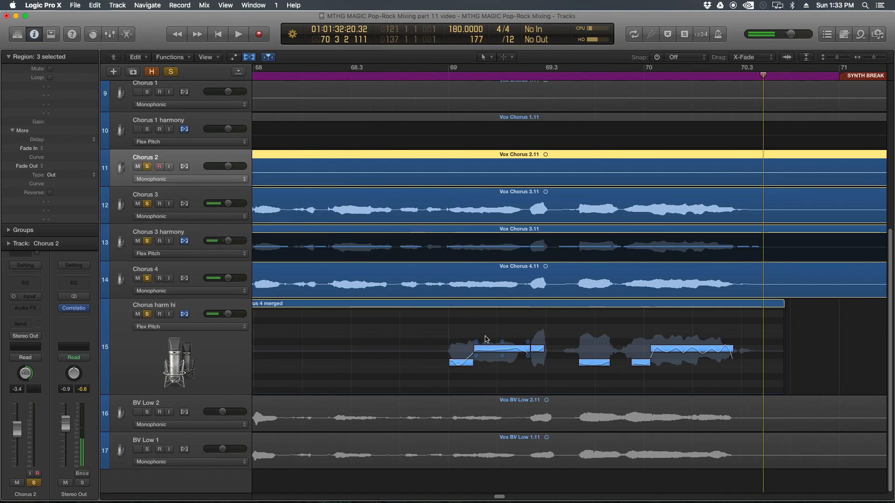
Step: Solo Chorus 1 and Chorus 1 harmony as well, and play the chorus vocals from just before bar 54
key("super+Left")
key("super+Left")
key("super+Left")
key("super+Left")
key("super+Left")
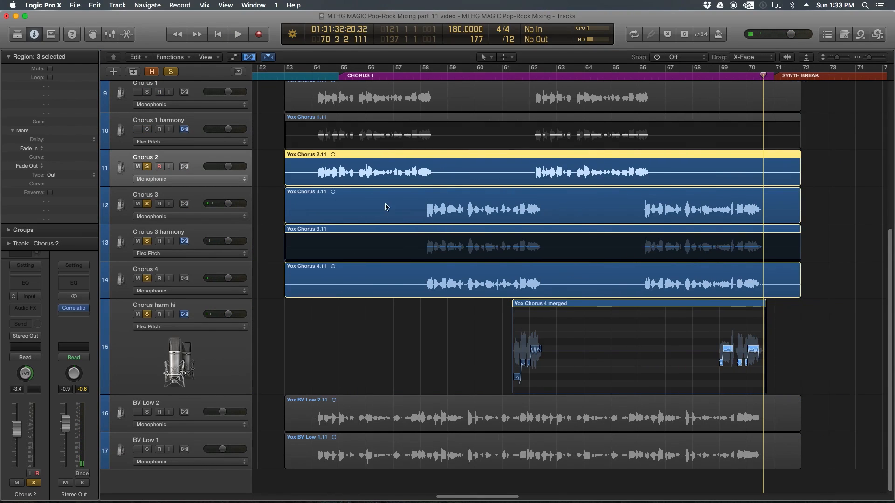
scroll(193, 157, "up", 3)
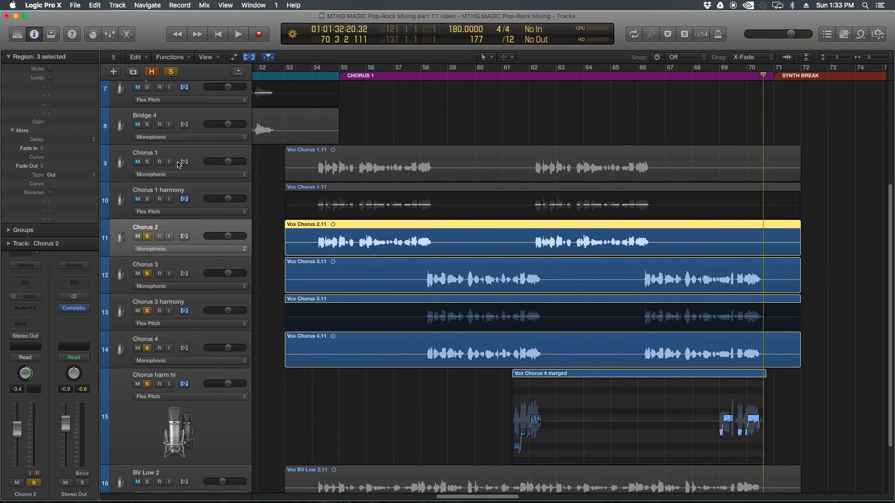
left_click_drag(148, 163, 147, 198)
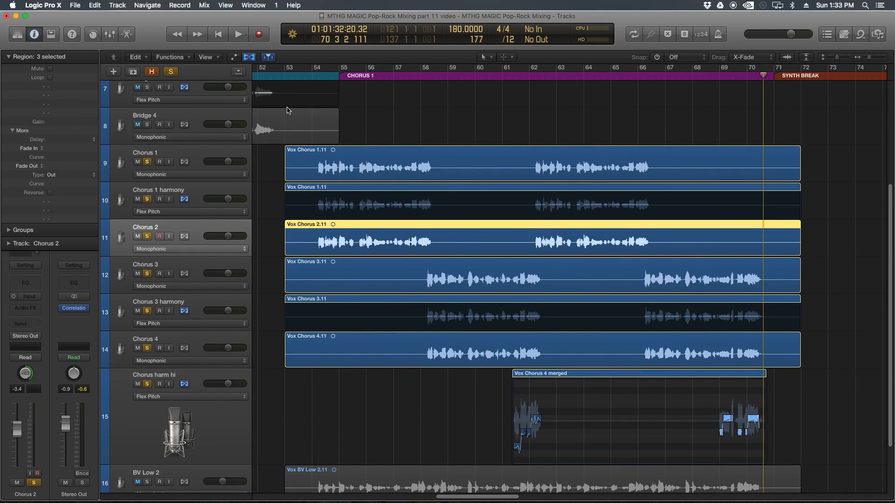
left_click(309, 78)
key("space")
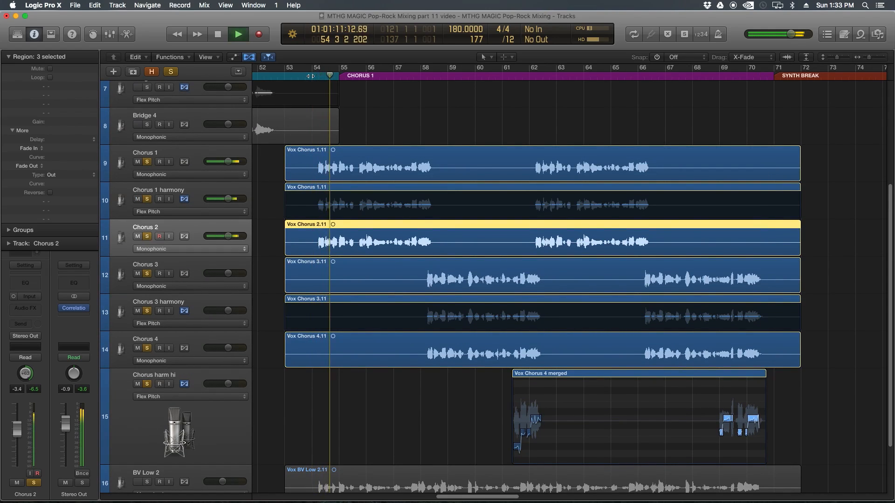
scroll(299, 326, "down", 2)
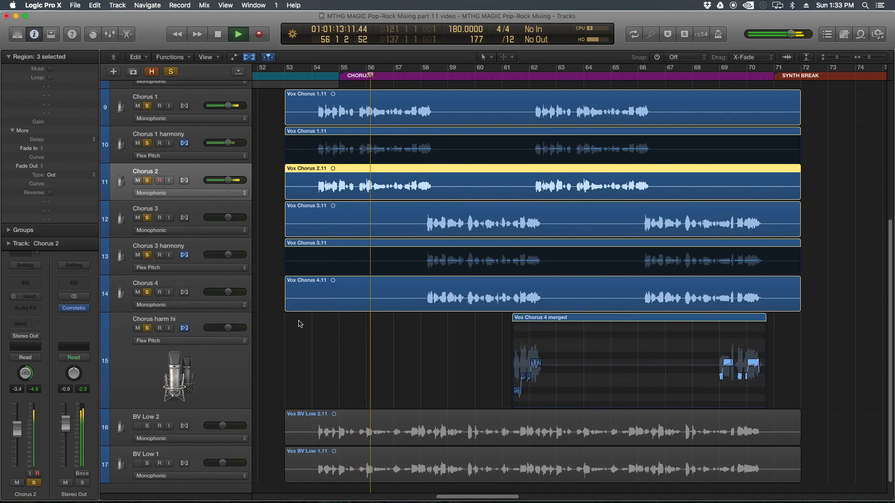
Step: Add BV Low 2 and BV Low 1 to the soloed tracks, and play the whole chorus from just before bar 54
key("space")
left_click(147, 426)
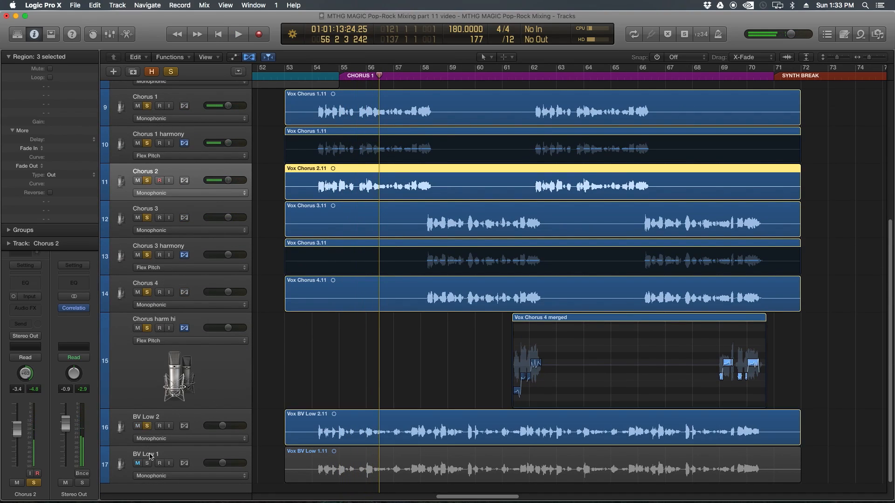
left_click(147, 463)
left_click(310, 75)
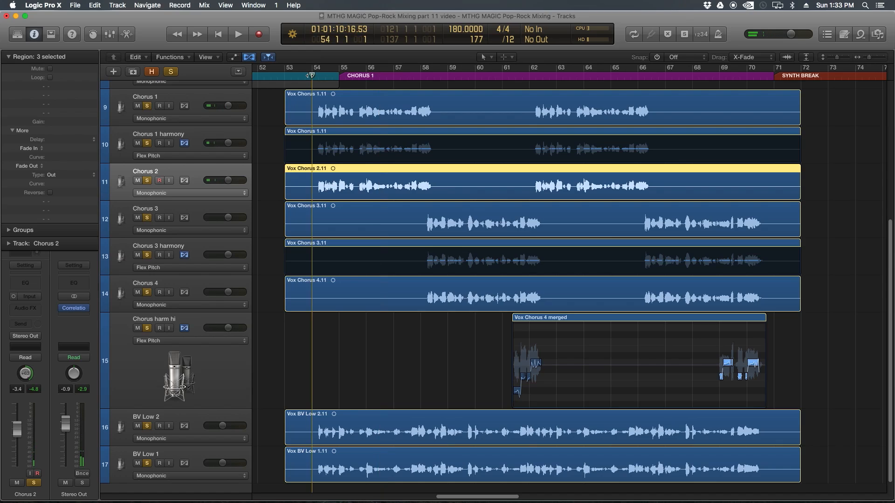
key("space")
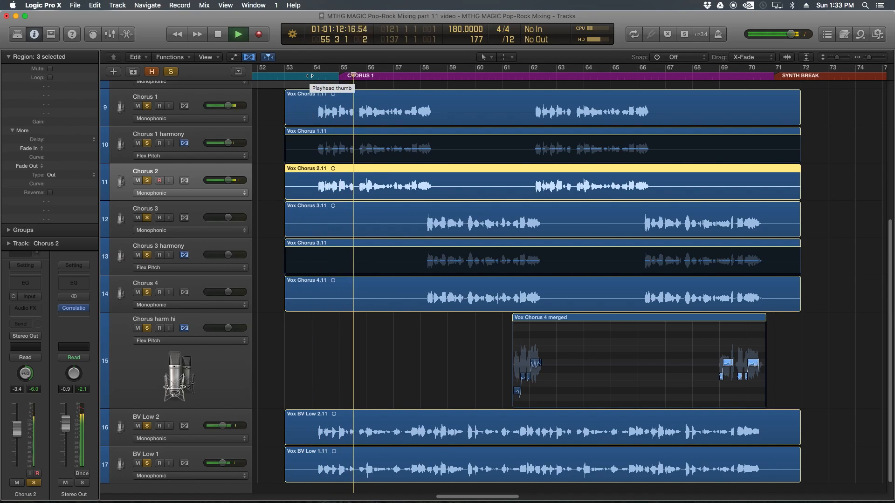
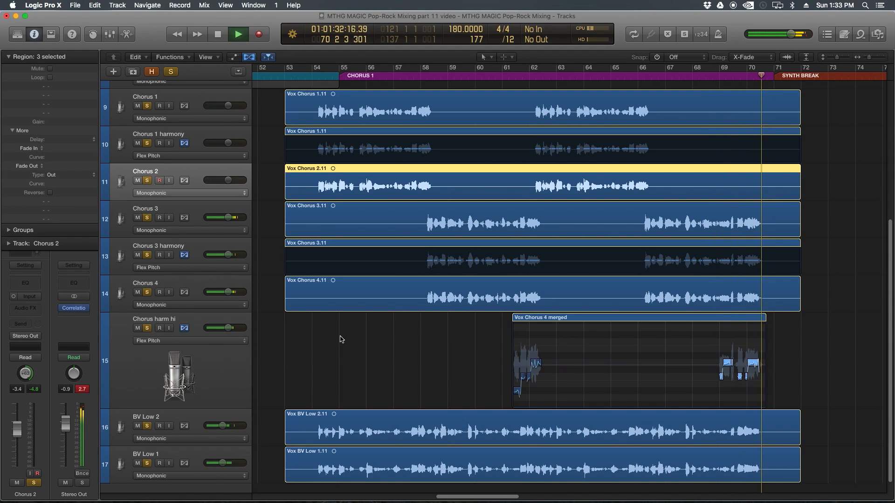
key("space")
Step: Deselect the current region and solo all six bridge tracks, from Bridge 1 down to Bridge 4
key("b")
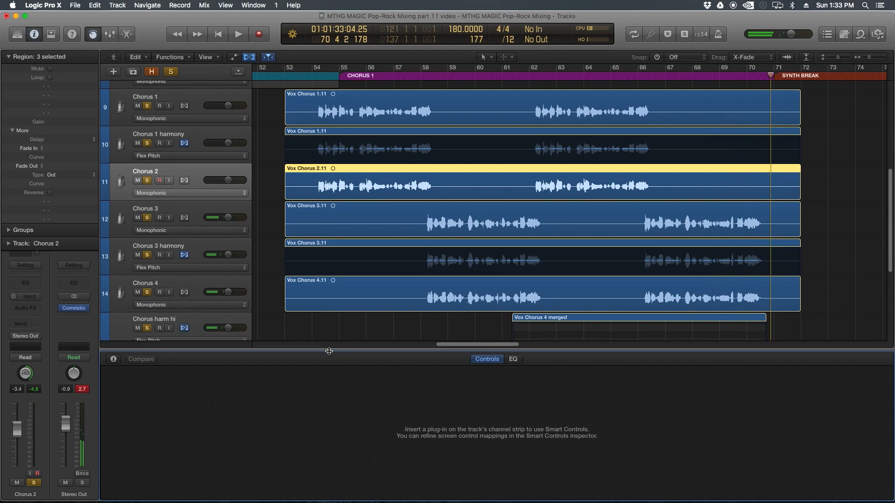
key("b")
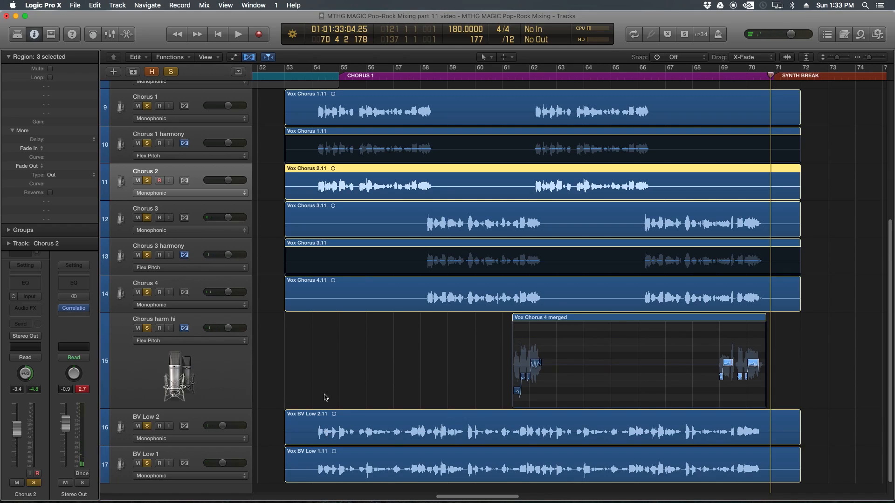
left_click(325, 387)
scroll(489, 219, "up", 6)
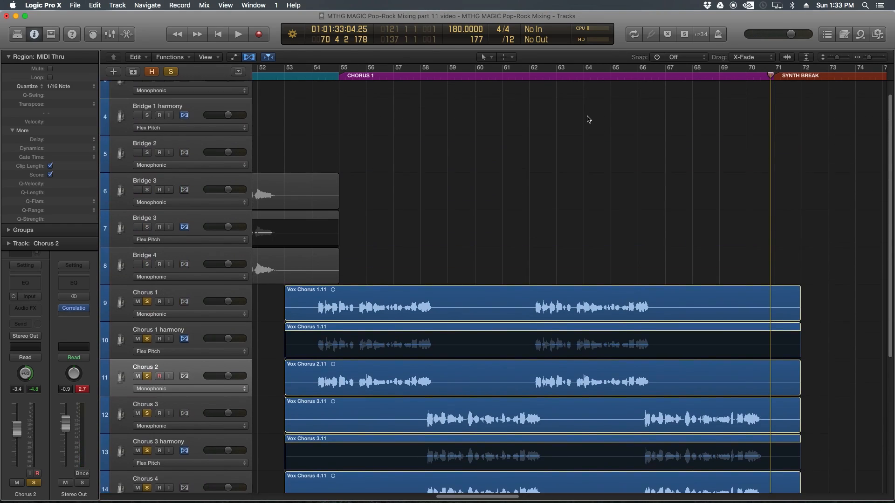
mouse_move(836, 58)
left_mouse_down()
mouse_move(827, 59)
mouse_move(867, 59)
mouse_move(836, 60)
left_mouse_up()
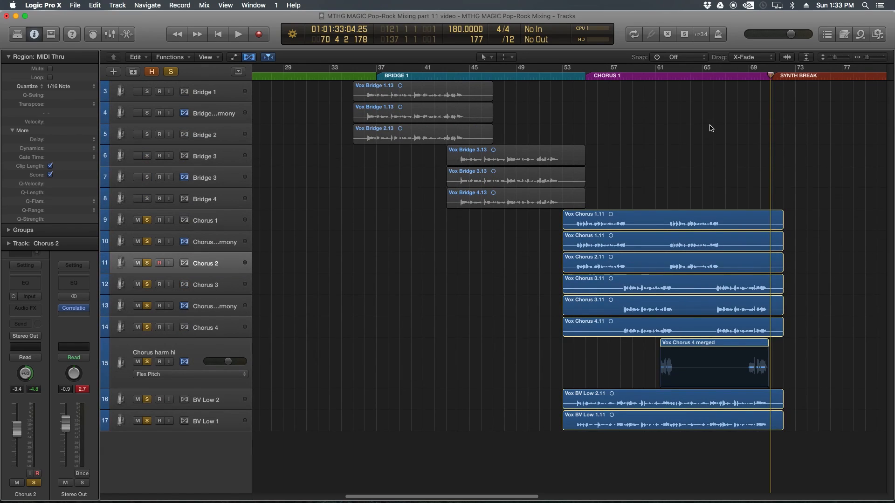
left_click_drag(147, 92, 160, 199)
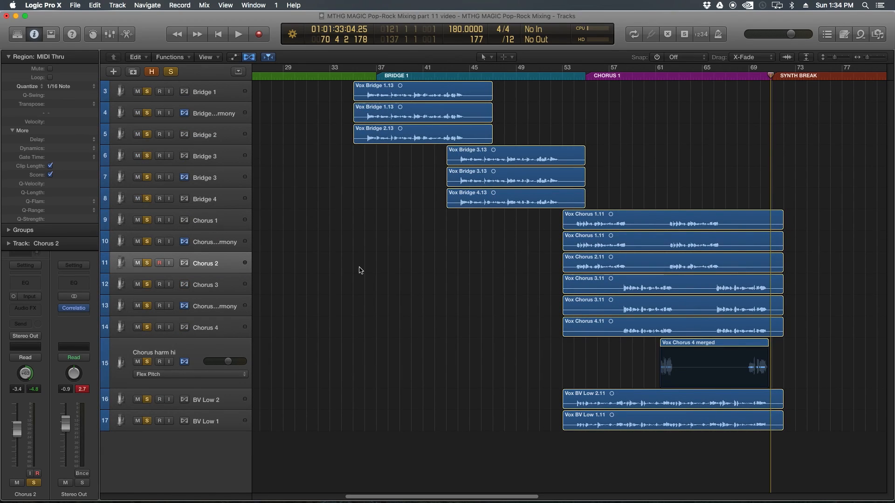
Step: Reset the volume faders of Bridge 1 harmony and the second Bridge 3 channel to 0.0 dB in the mixer
key("x")
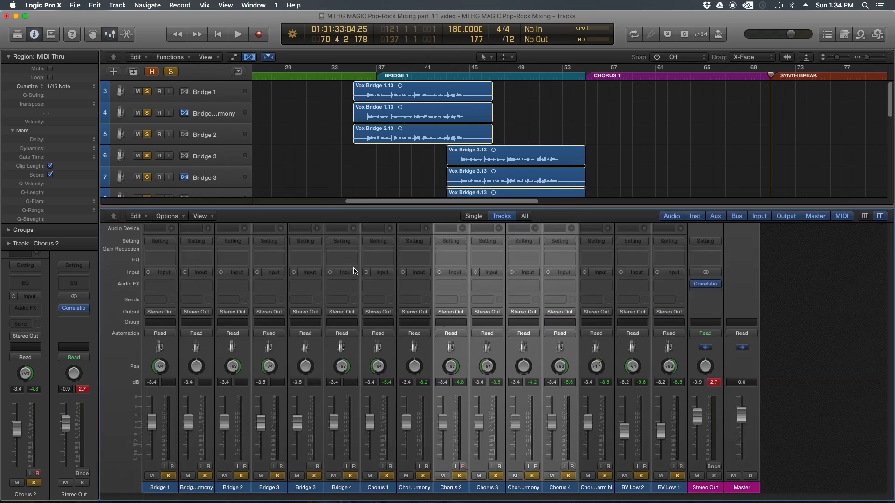
left_click(199, 489)
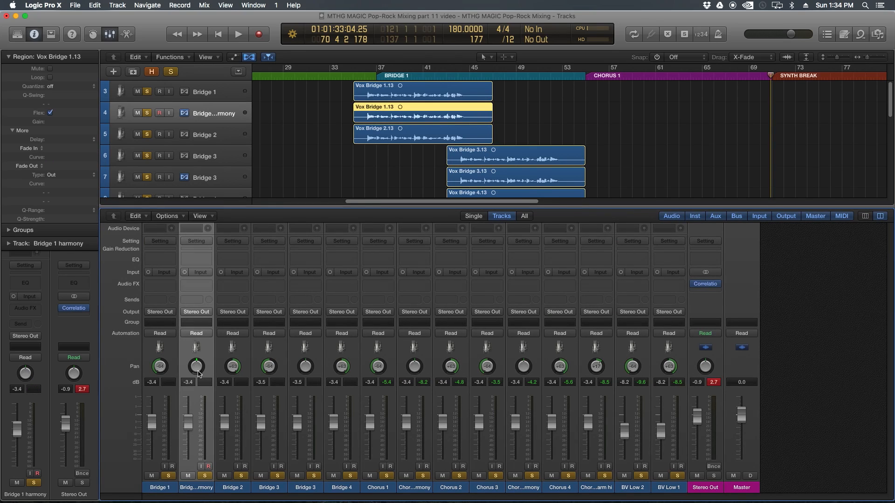
left_click(187, 416, "alt")
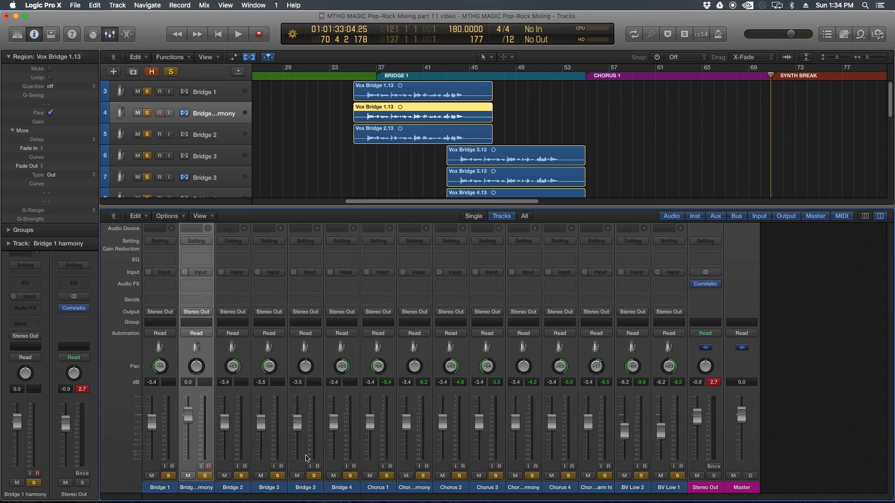
left_click(308, 468)
left_click(297, 422, "alt")
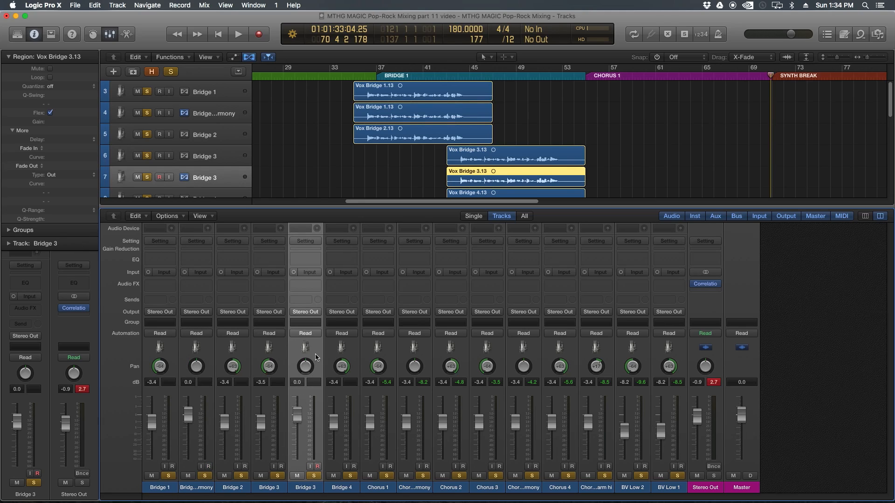
Step: Reset the Chorus 1 harmony, Chorus 3 harmony and Chorus harm hi faders to 0.0 dB, and centre the pan of Chorus harm hi
left_click(415, 488)
left_click(408, 423, "alt")
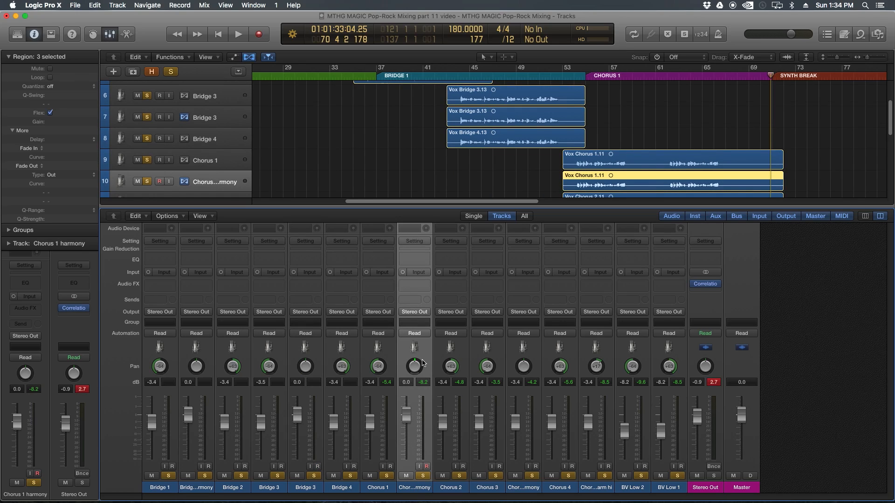
left_click(536, 488)
left_click(518, 423, "alt")
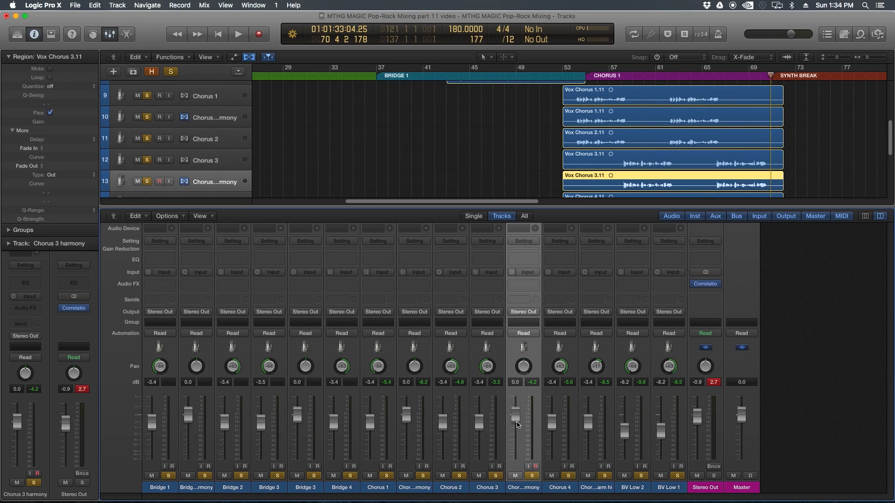
left_click(602, 488)
left_click(593, 424, "alt")
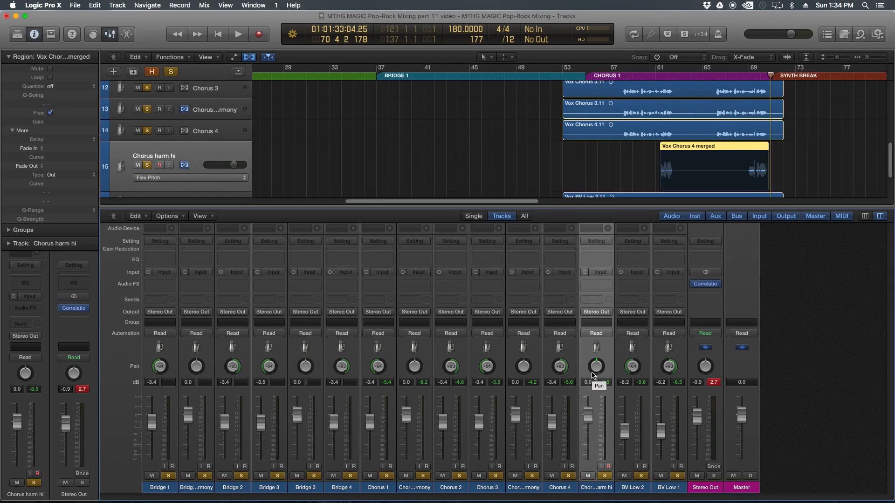
left_click_drag(430, 208, 405, 447)
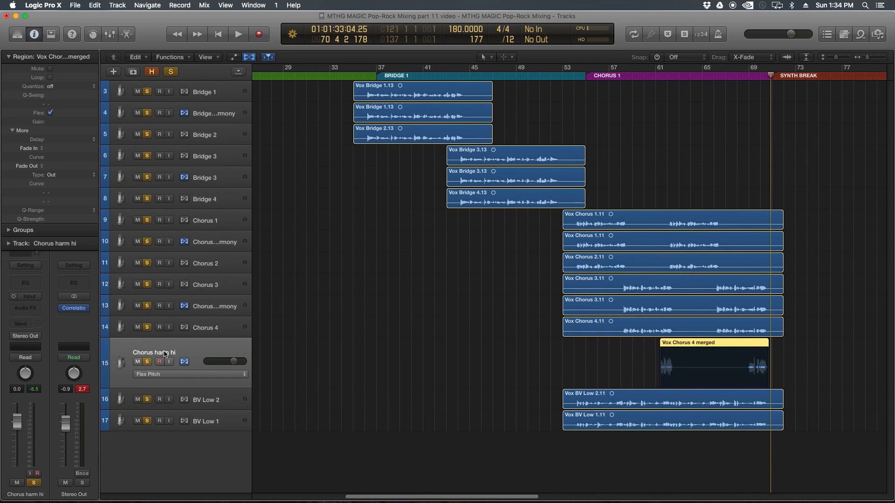
Step: Move the harmony tracks to the top in order: Bridge 1 harmony, Flex Pitch Bridge 3, Chorus 1 harmony, Chorus 3 harmony, Chorus harm hi
left_click_drag(167, 353, 158, 100)
left_click_drag(197, 169, 215, 77)
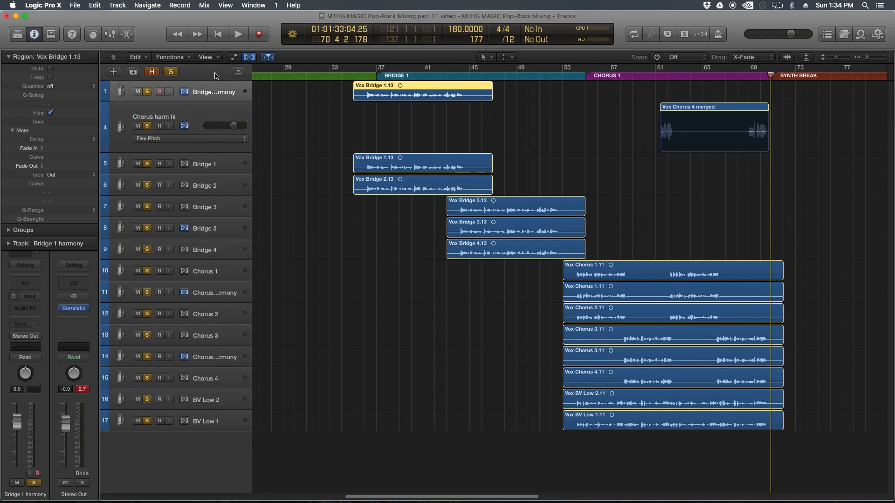
left_click_drag(228, 225, 224, 110)
left_click_drag(226, 293, 202, 140)
left_click_drag(227, 357, 205, 178)
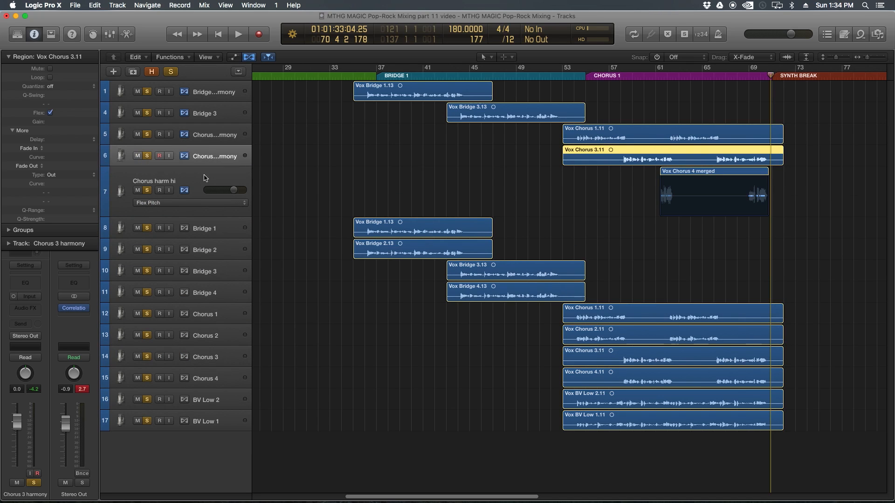
left_click(206, 178)
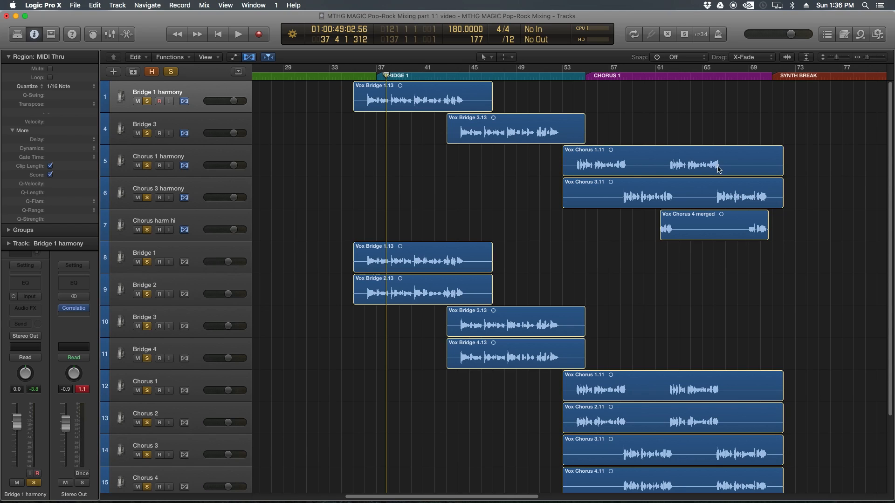
Step: Unhide the Verses and Verse Harmony tracks, and solo both of them
left_click(384, 93)
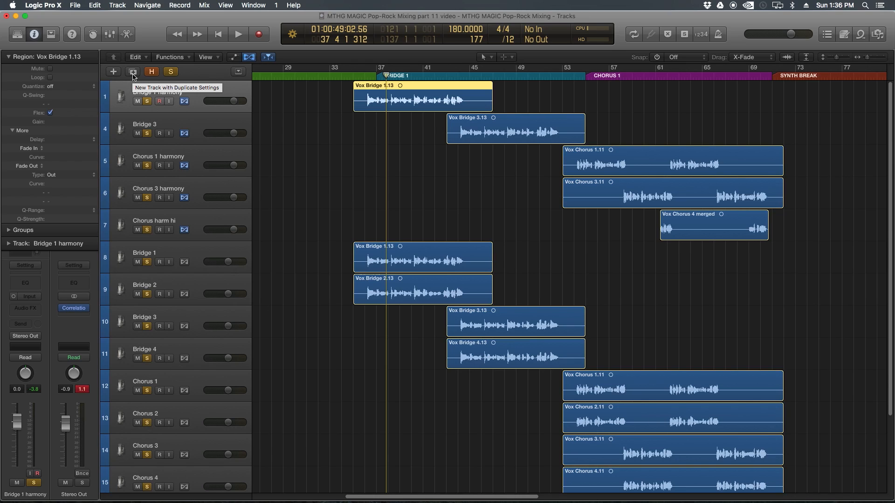
key("h")
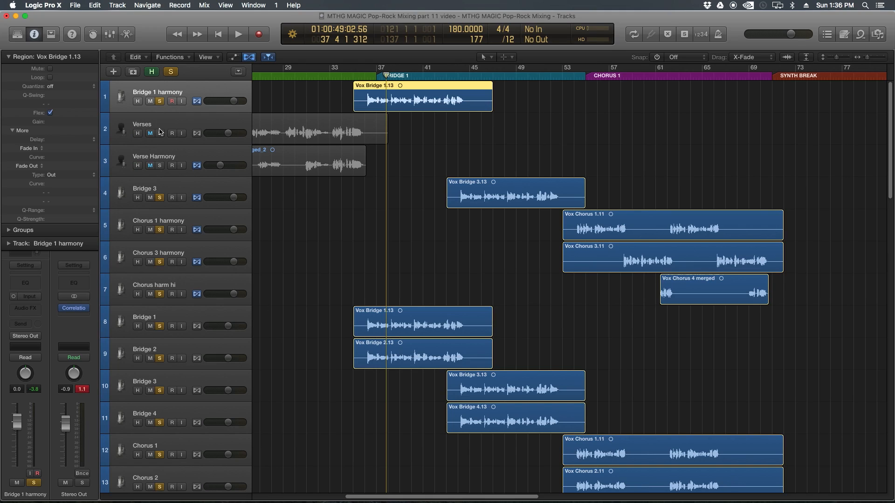
left_click(159, 133)
left_click(160, 165)
key("h")
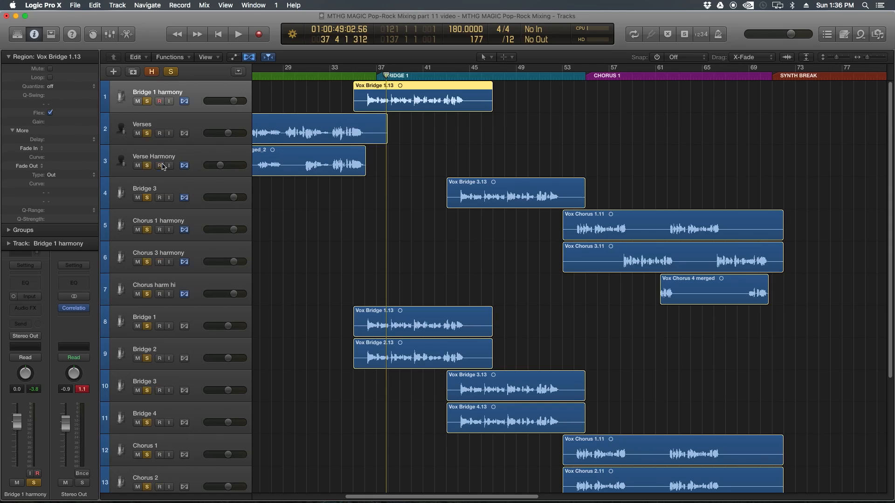
Step: Move the Verses track directly below Chorus harm hi and the Verse Harmony track to the top of the track list
left_click(311, 232)
key("super+Left")
key("super+Left")
left_click_drag(196, 128, 198, 292)
left_click(363, 193)
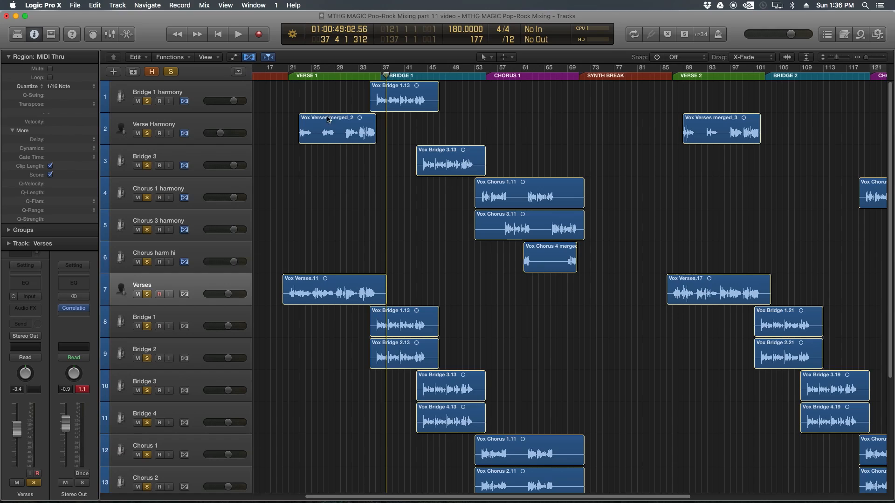
left_click(325, 126)
left_click_drag(229, 124, 224, 95)
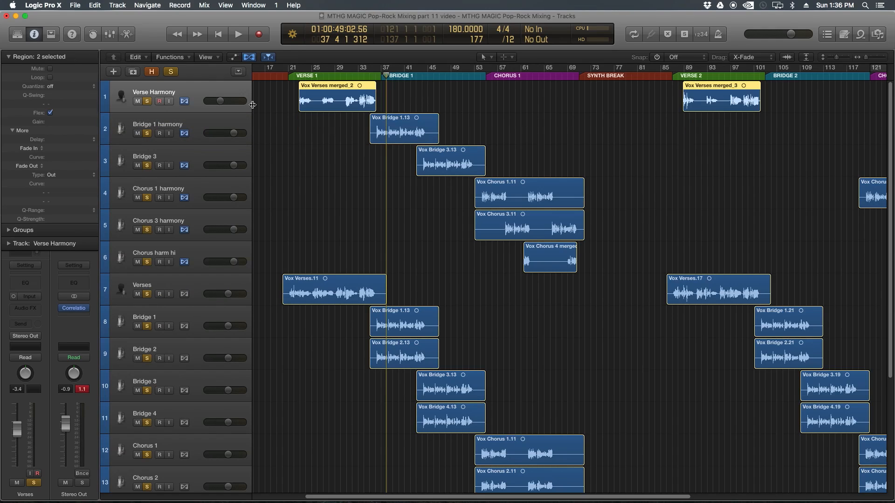
Step: Bounce both Verse Harmony regions in place to a new track with the name "verse harmony", muting the source
left_click(421, 97)
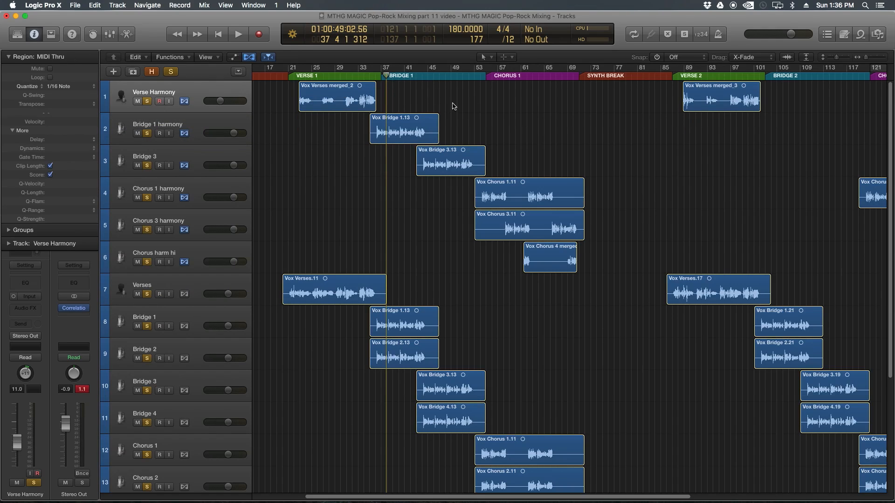
left_click_drag(296, 96, 718, 109)
key("ctrl+b")
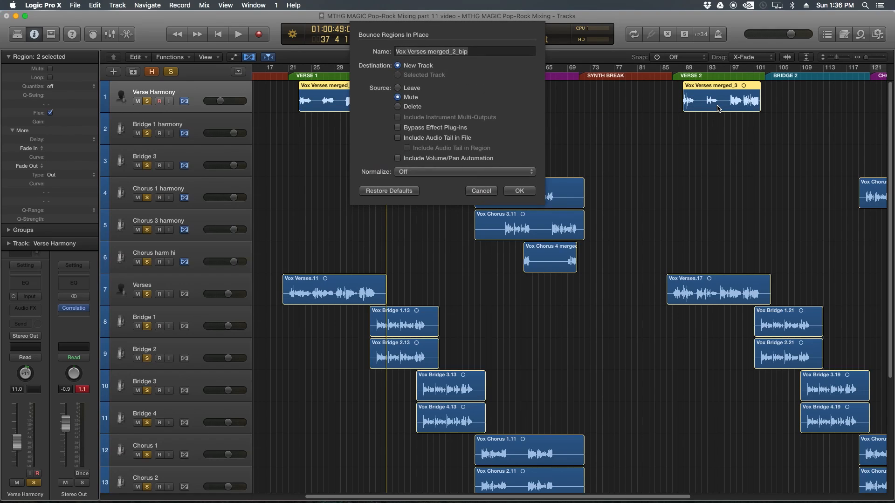
type("verse harmony")
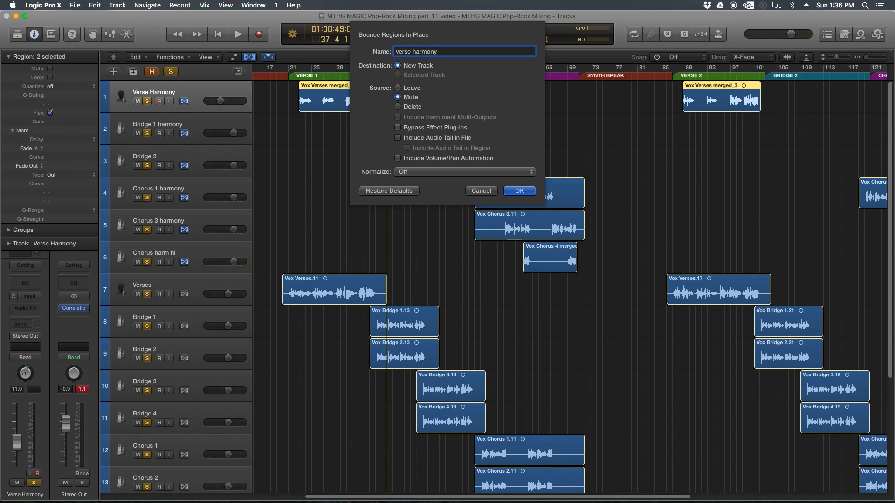
key("Return")
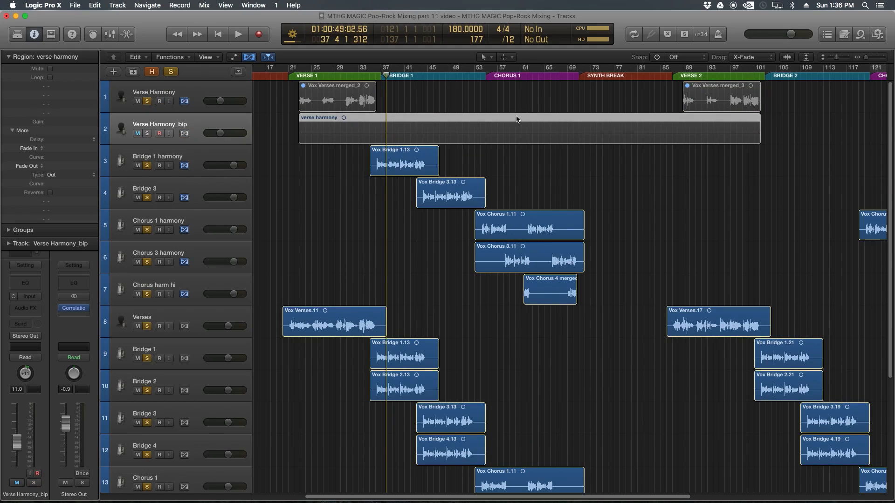
Step: Delete the original Verse Harmony regions and their track, keeping the bounced version
left_click(211, 90)
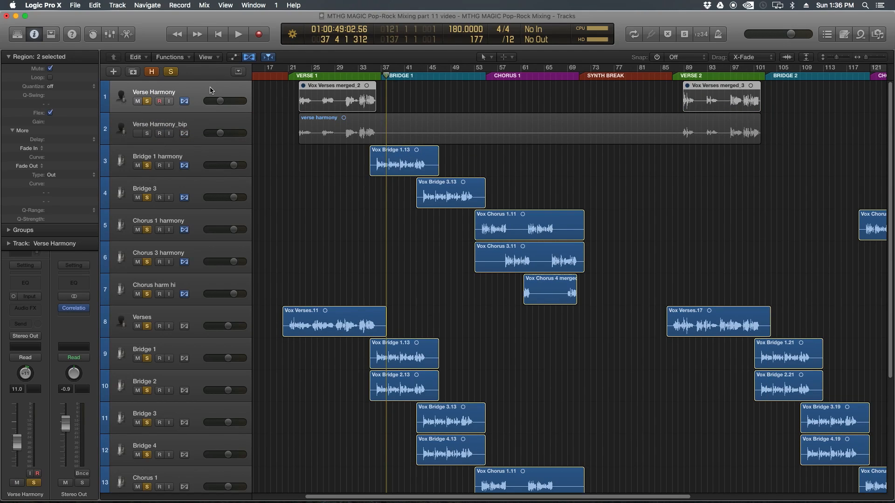
key("Delete")
key("Delete")
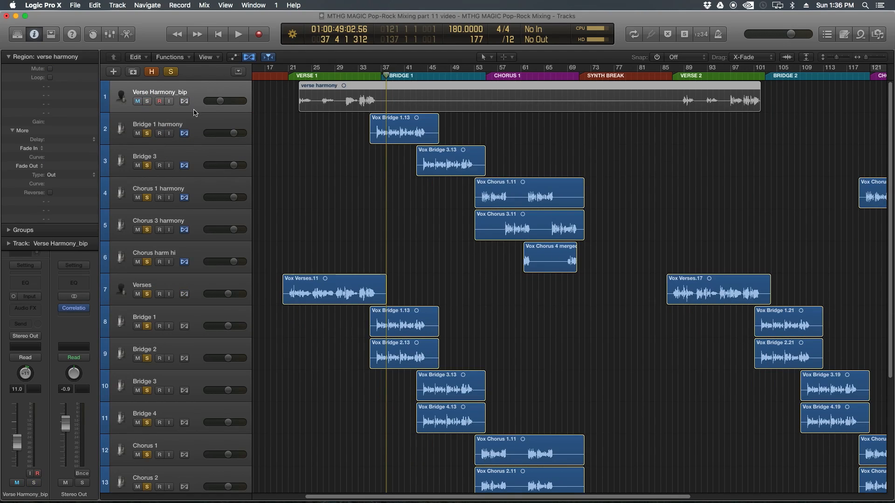
Step: Bounce the Bridge 1 harmony region in place to a new track with the name "bridge harmony", muting the source
left_click(436, 128)
left_click(466, 132)
left_click(416, 131)
key("ctrl+b")
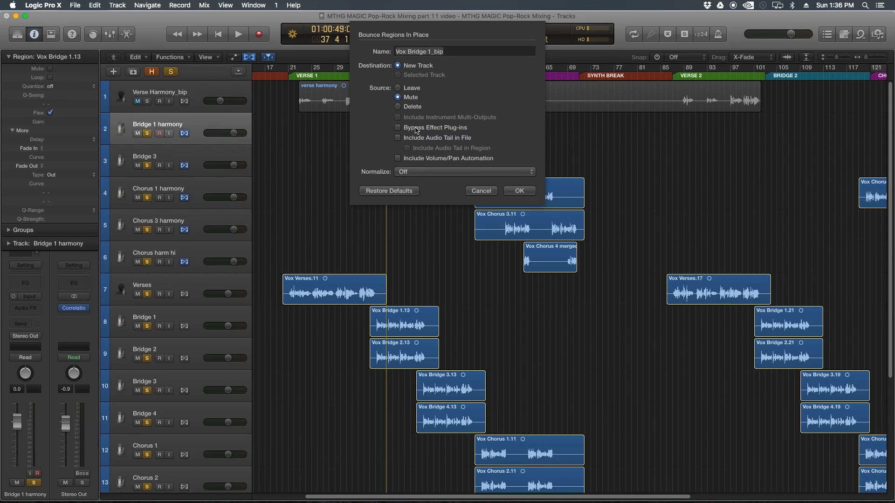
type("bridge harmony")
key("Return")
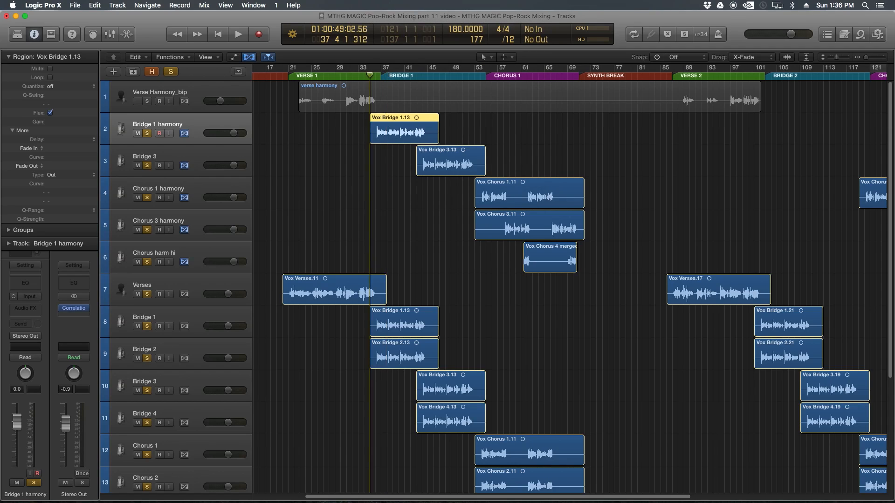
Step: Delete the original Bridge 1 harmony region and track, and bounce the Flex Pitch Bridge 3 region in place
left_click(239, 124)
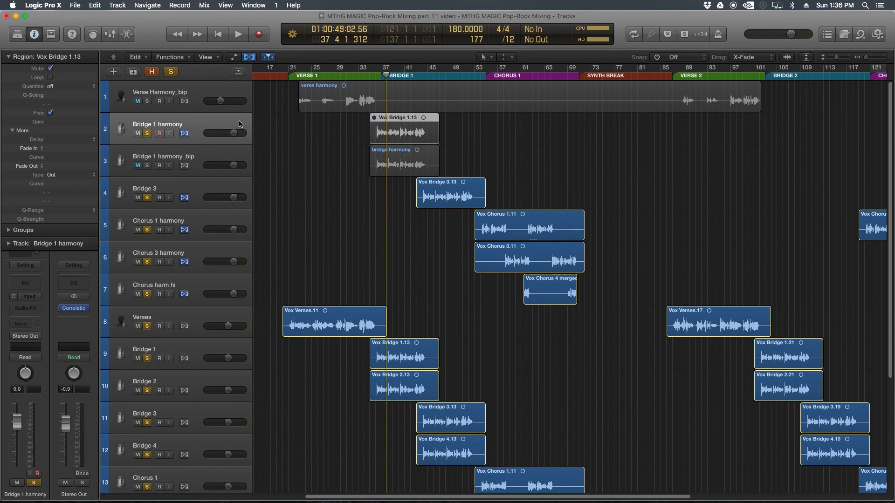
key("Delete")
key("super+BackSpace")
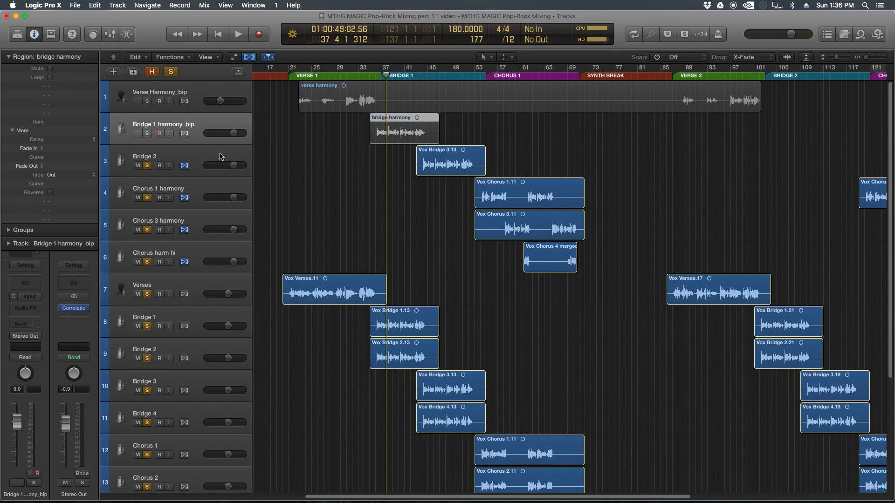
left_click(221, 157)
key("ctrl+b")
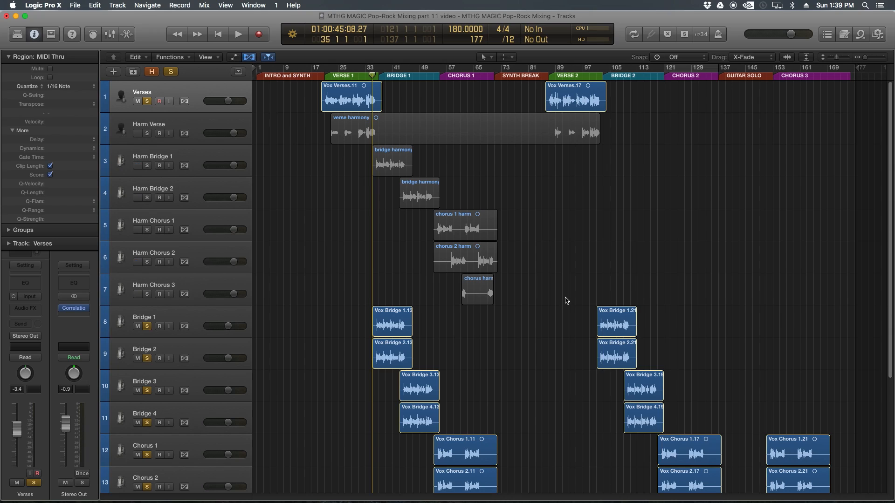
Step: Turn on grid snapping by Bar, with regions snapping to relative value, for the selected bridge and chorus harmony regions
left_click_drag(353, 166, 545, 301)
left_click_drag(362, 166, 528, 296)
left_click(684, 62)
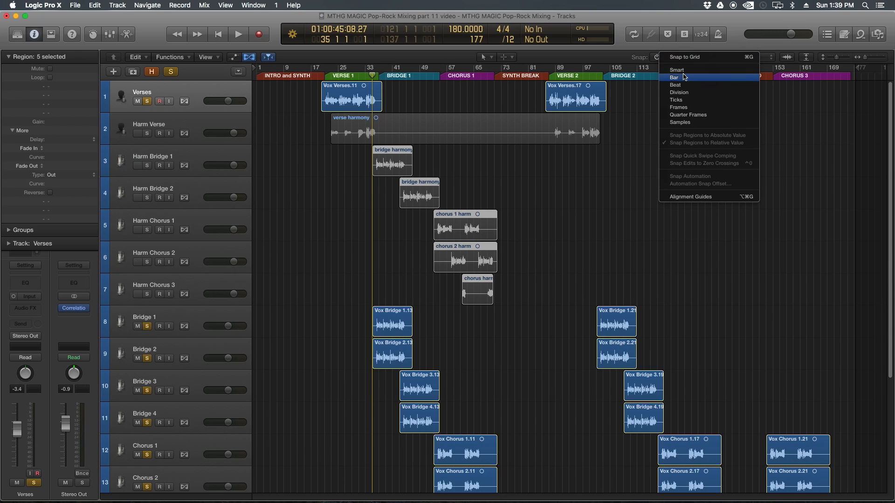
left_click(682, 56)
left_click(682, 58)
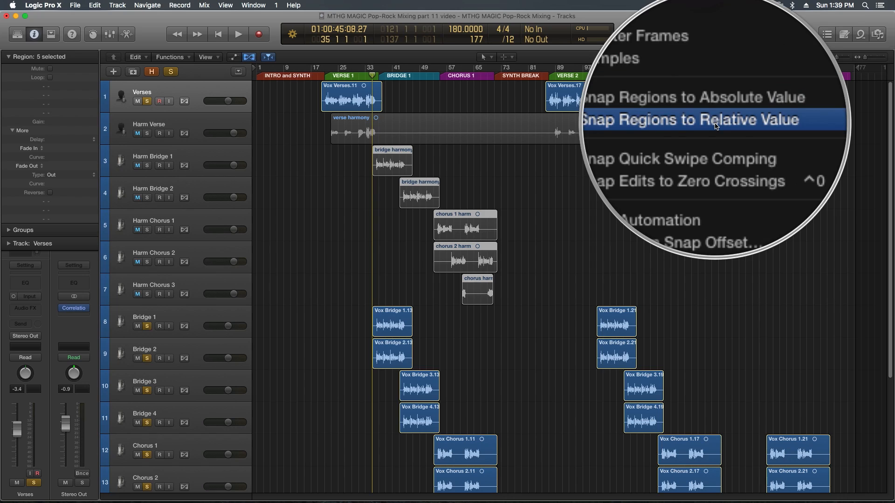
left_click(716, 125)
Step: Copy the five Bridge 1 and Chorus 1 harmony regions to Bridge 2 and Chorus 2, aligned with the lead vocals
left_click_drag(567, 161, 371, 289)
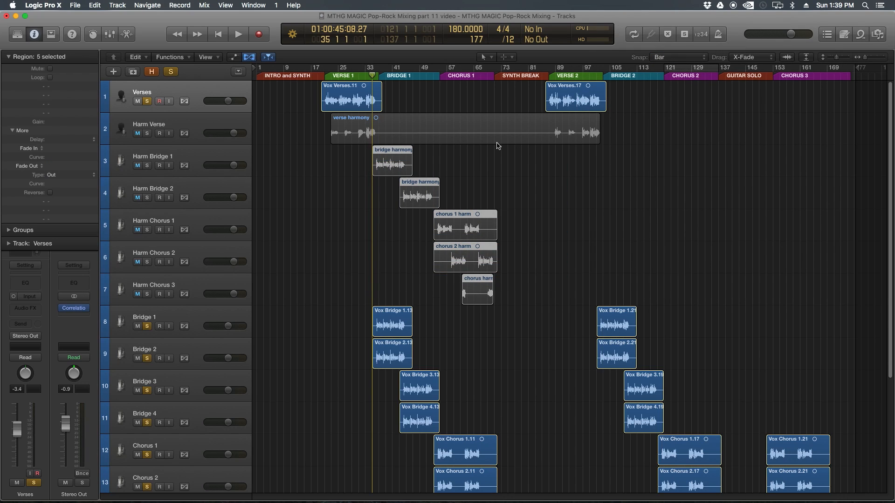
left_click_drag(391, 166, 652, 202)
left_click(591, 209)
Step: Copy the three Chorus 2 harmony regions to Chorus 3, aligned with the lead chorus regions
left_click_drag(690, 193, 723, 295)
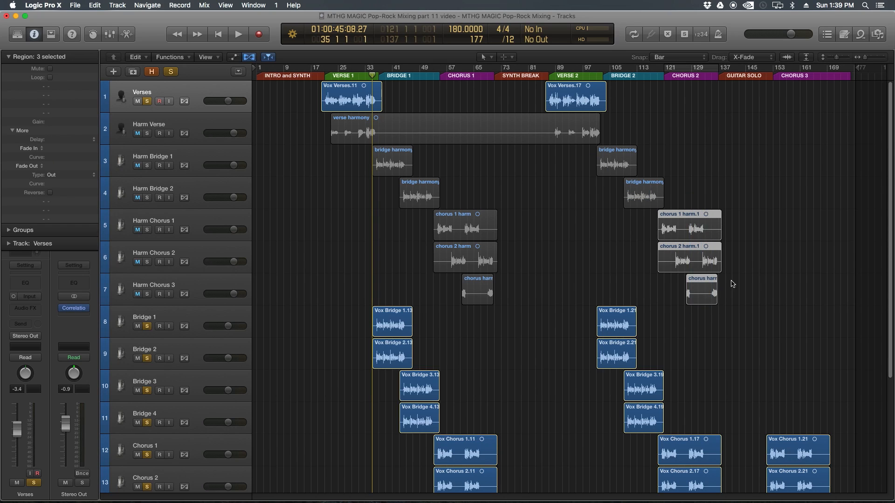
left_click_drag(776, 208, 659, 311)
left_click_drag(675, 229, 783, 227)
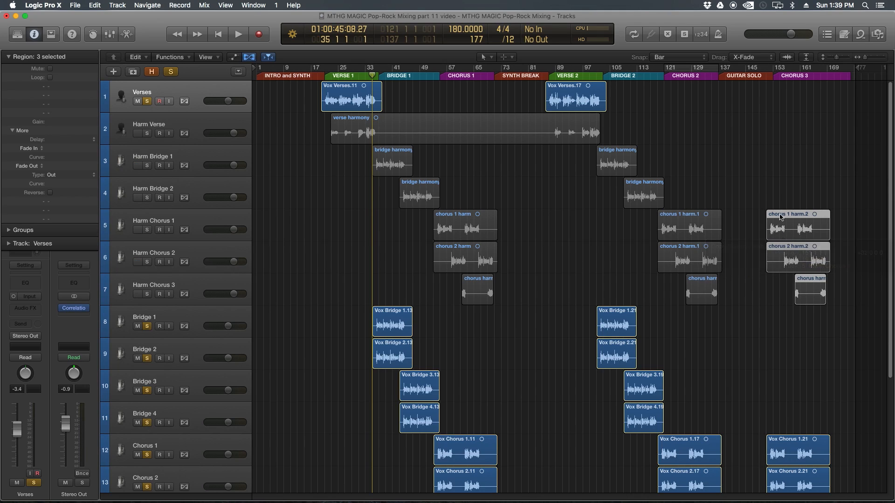
left_click(746, 166)
Step: Solo all six Harm tracks, play the song from the end of Verse 2, and show the mixer
left_click_drag(145, 133, 143, 313)
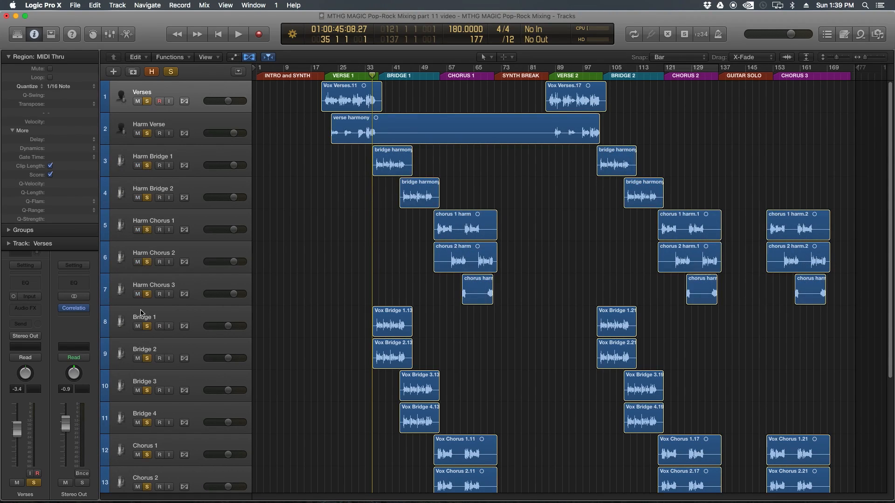
left_click(594, 76)
key("space")
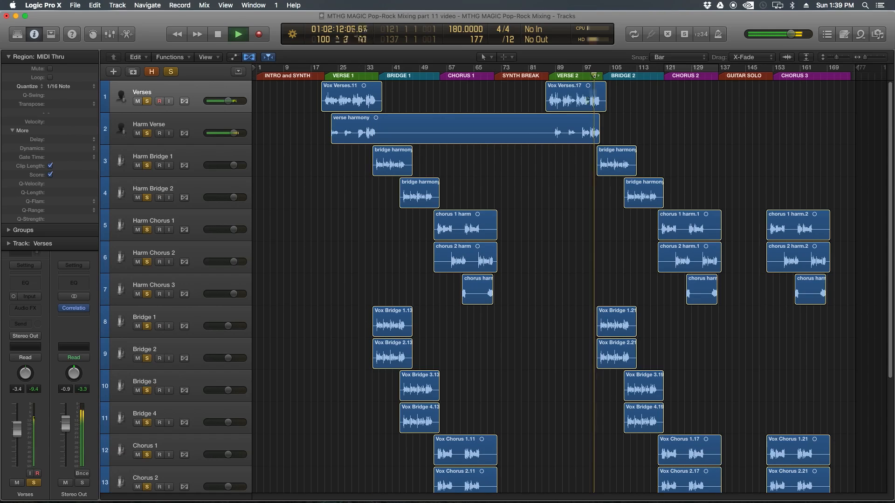
key("x")
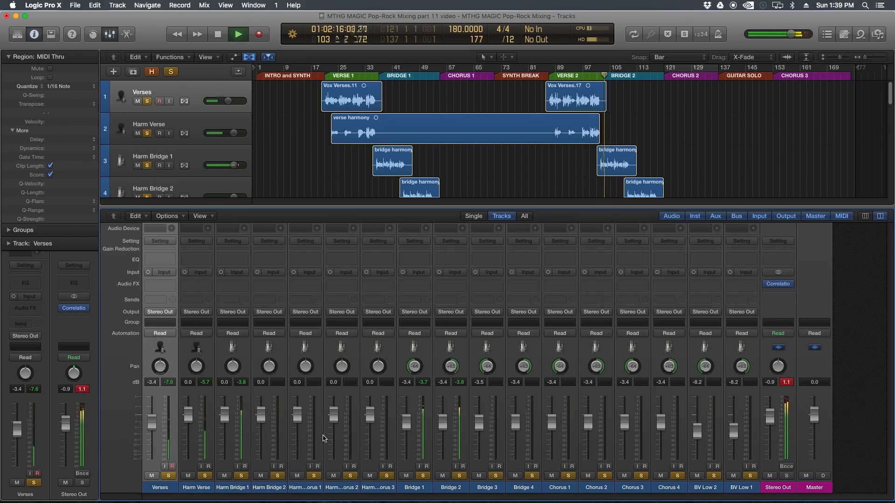
key("space")
Step: Lower the volume faders of Harm Verse, Harm Bridge 1 and 2, and Harm Chorus 1 to 3 to -13.0 dB
left_click_drag(184, 419, 185, 443)
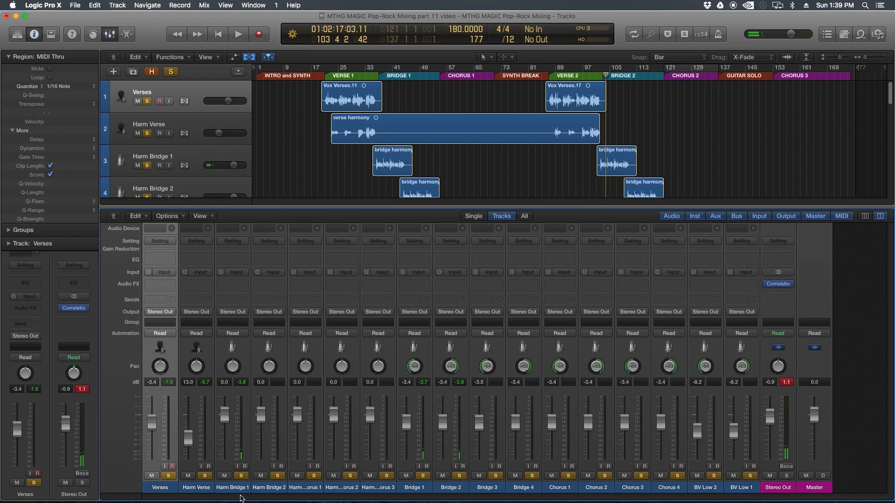
left_click_drag(238, 489, 372, 488)
left_click_drag(375, 428, 376, 466)
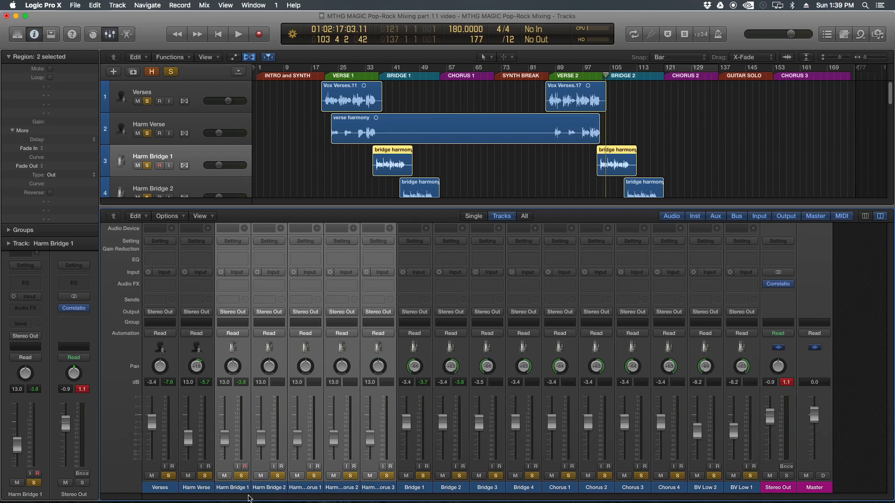
Step: Pan Harm Chorus 3 slightly off centre, and close the mixer
left_click_drag(241, 490, 335, 488)
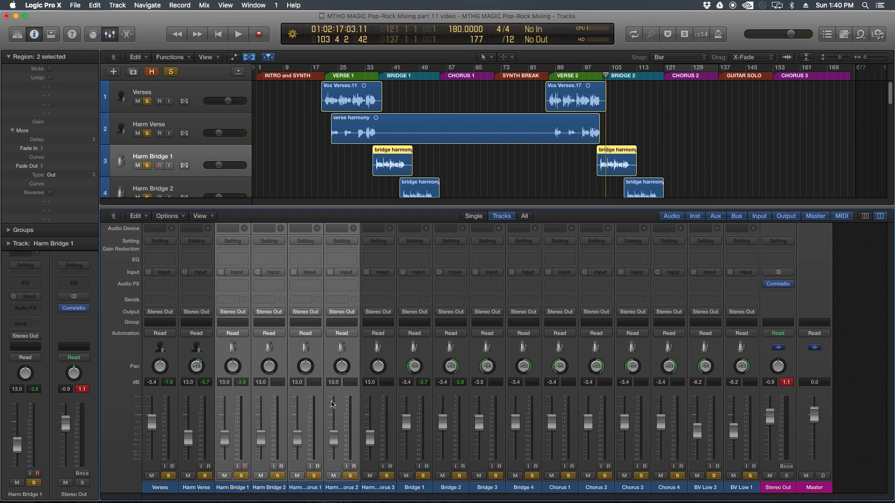
left_click(380, 446)
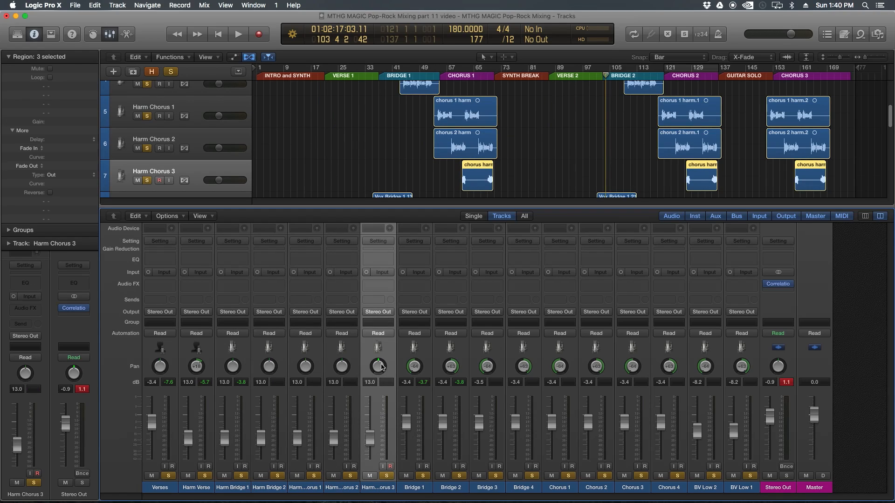
left_click_drag(383, 370, 382, 364)
key("x")
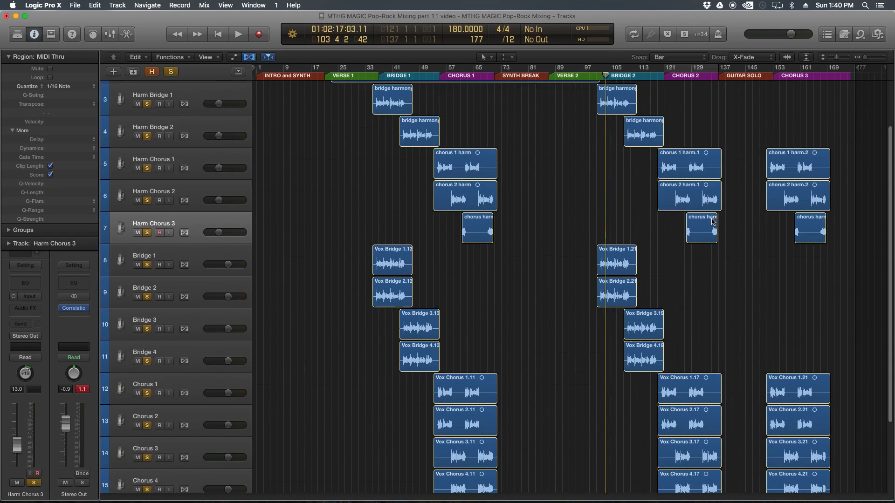
Step: Audition the harmonies with the lead vocals in Bridge 2, Chorus 2 and the start of Chorus 3
scroll(670, 149, "up", 3)
key("space")
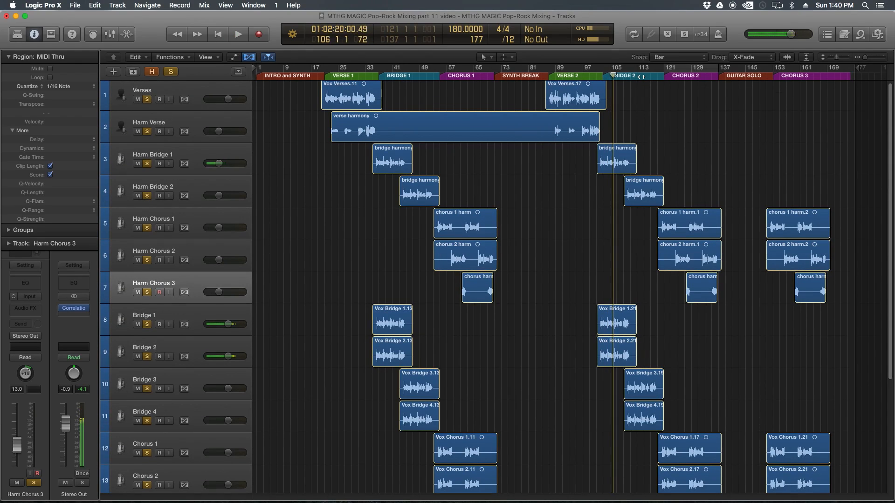
left_click_drag(643, 78, 668, 78)
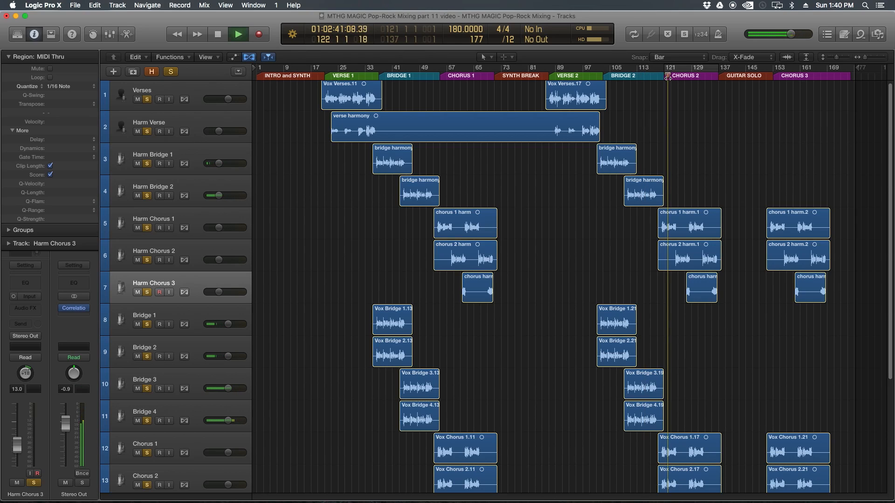
left_click(782, 76)
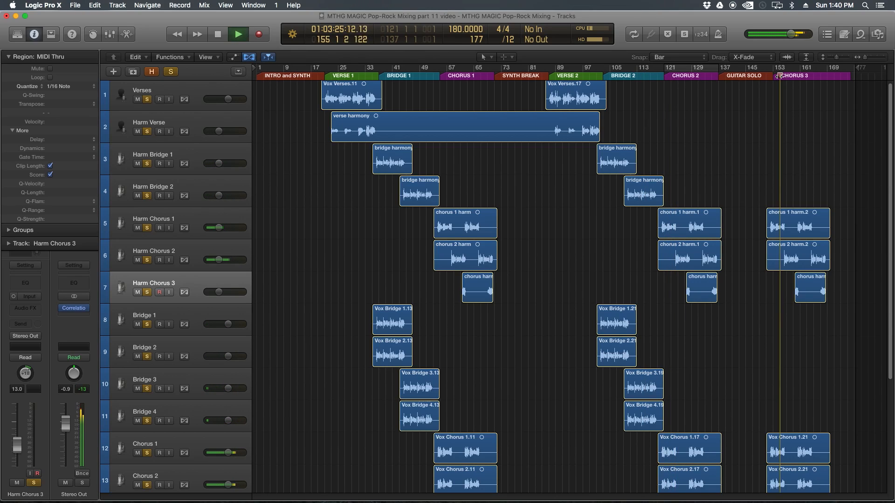
key("space")
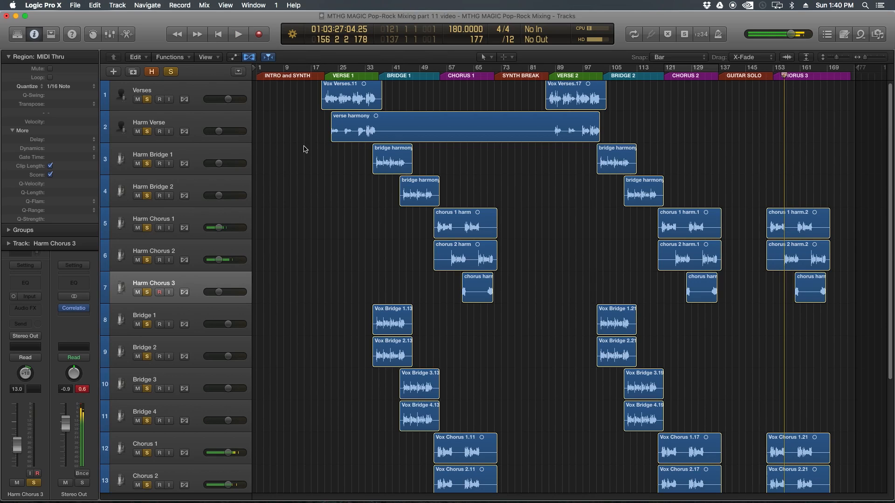
Step: Recolour all the regions on the six Harm tracks magenta, and close the colour palette
left_click_drag(295, 129, 816, 429)
left_click_drag(319, 129, 856, 303)
left_click(229, 5)
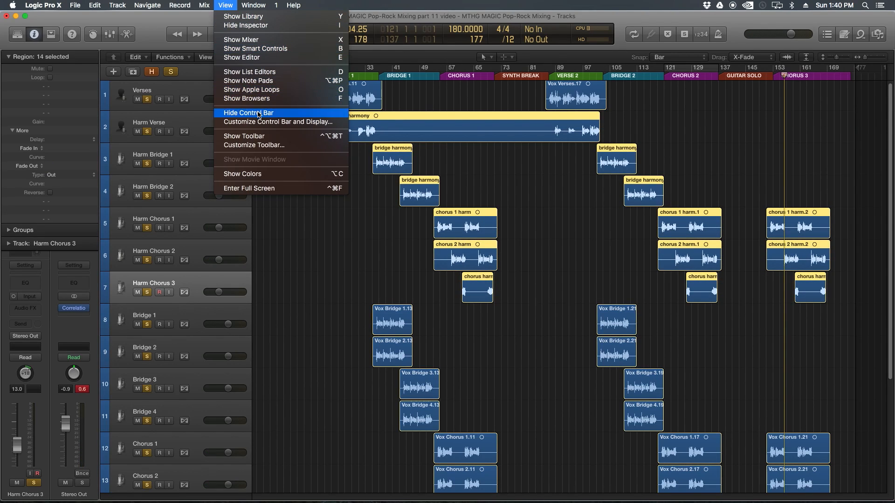
left_click(258, 174)
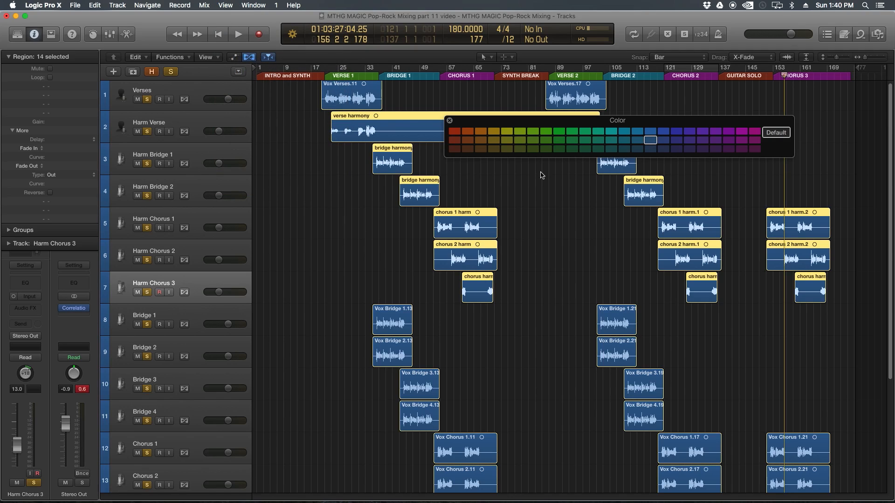
left_click(757, 132)
left_click(450, 121)
Step: Move the Verses track directly below Harm Chorus 3, and reveal all the hidden tracks
left_click_drag(212, 92, 201, 293)
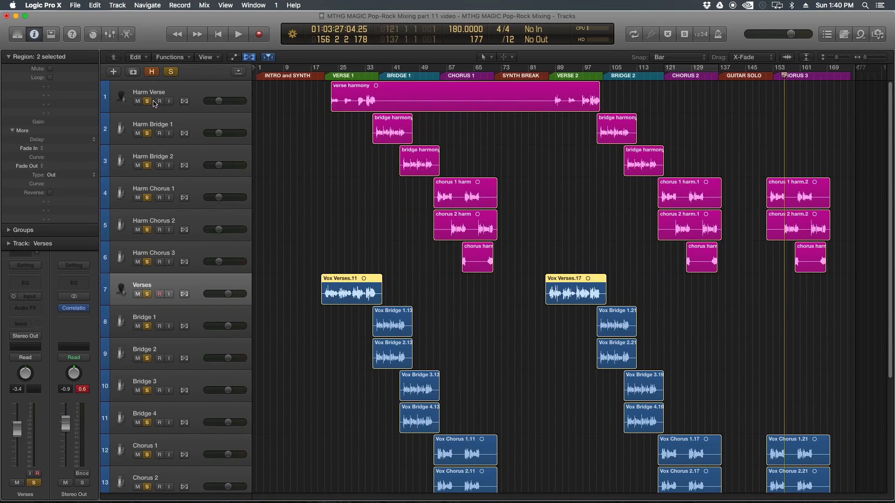
key("h")
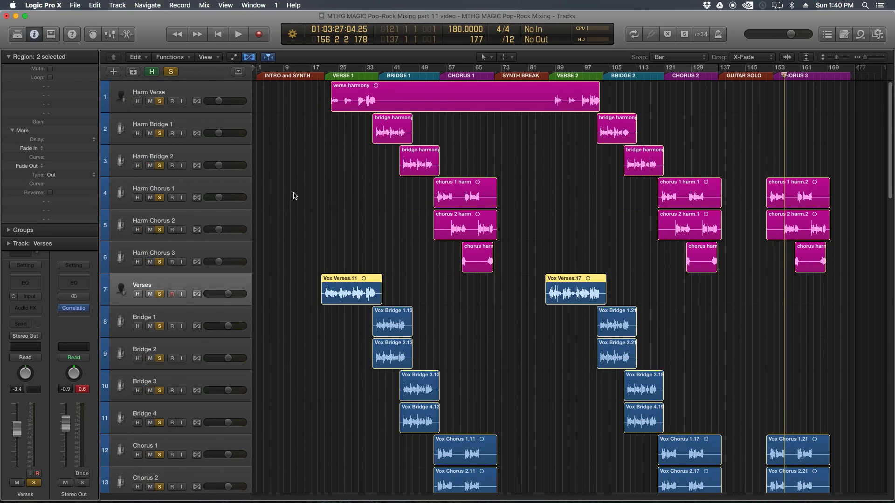
scroll(293, 196, "down", 15)
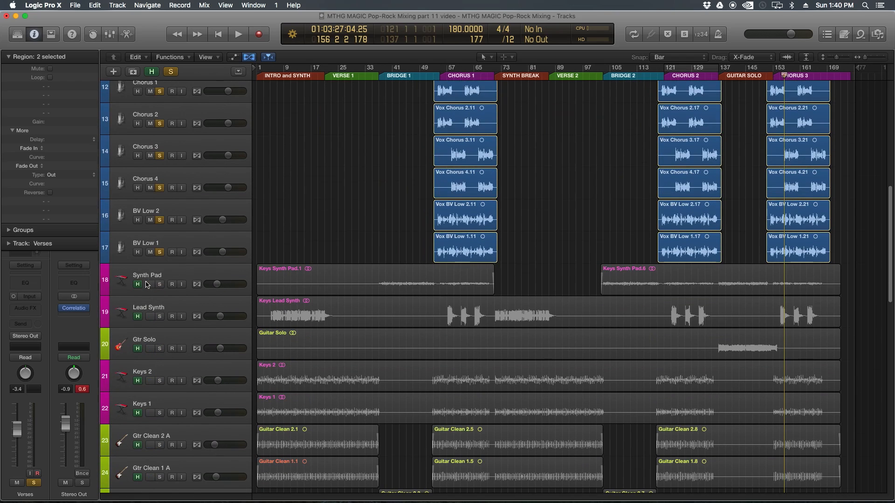
Step: Fit all the tracks into the Tracks area and turn off solo on the harmony and lead vocal tracks
scroll(138, 306, "down", 5)
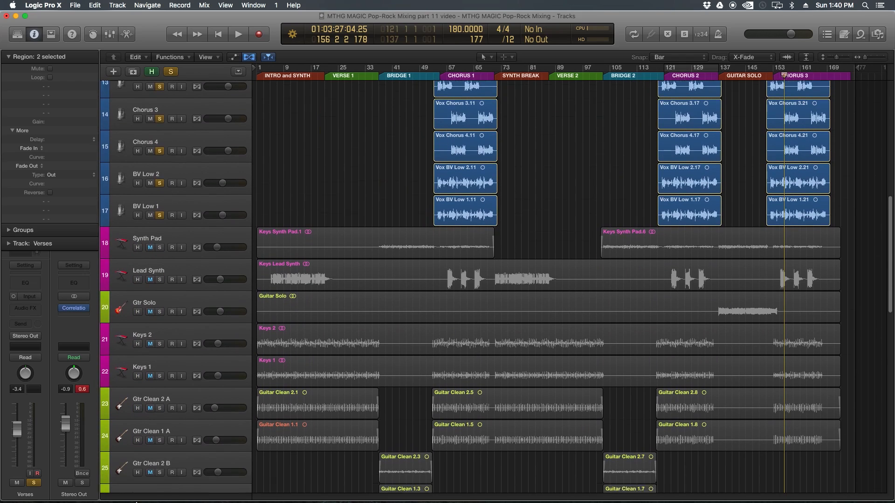
scroll(134, 502, "down", 18)
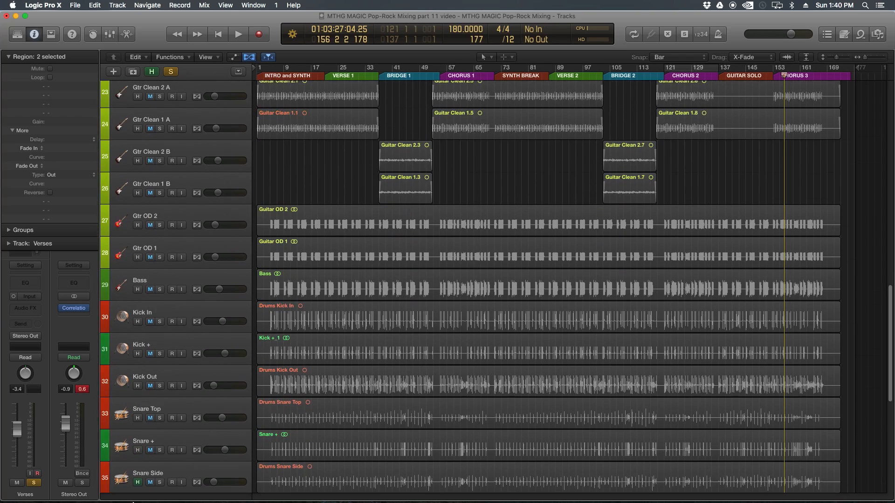
scroll(132, 502, "down", 4)
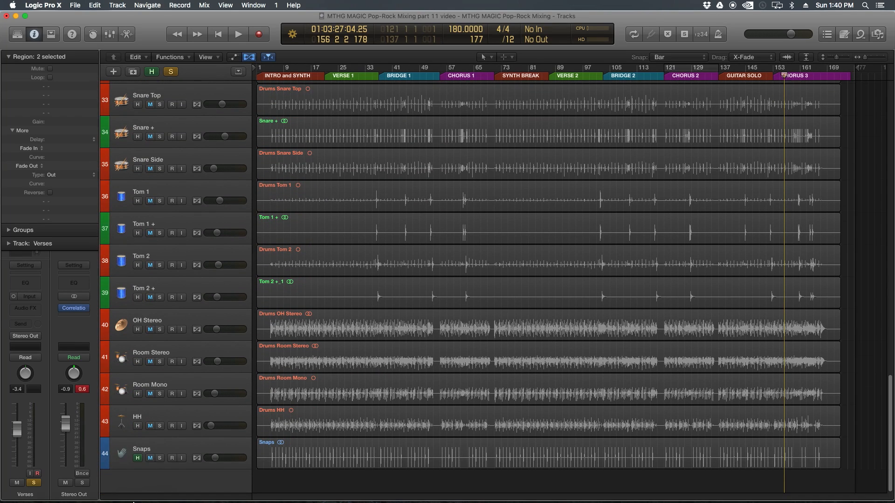
left_click(282, 485)
key("z")
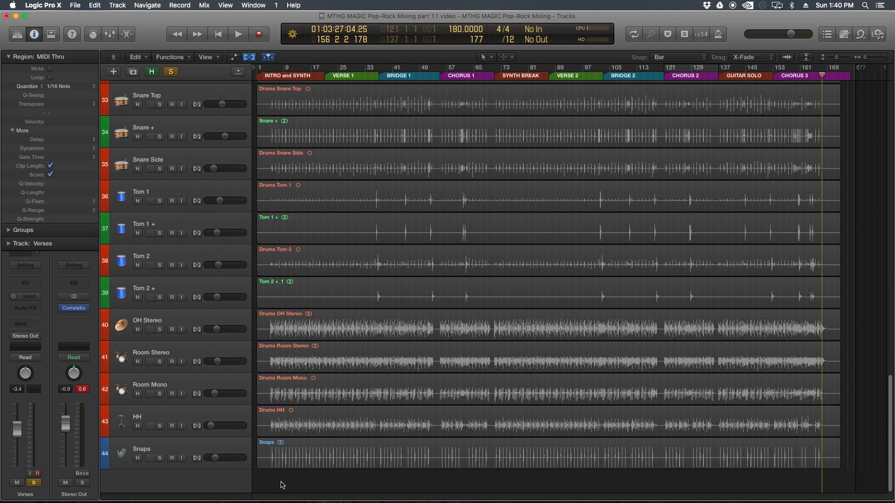
left_click_drag(160, 87, 152, 239)
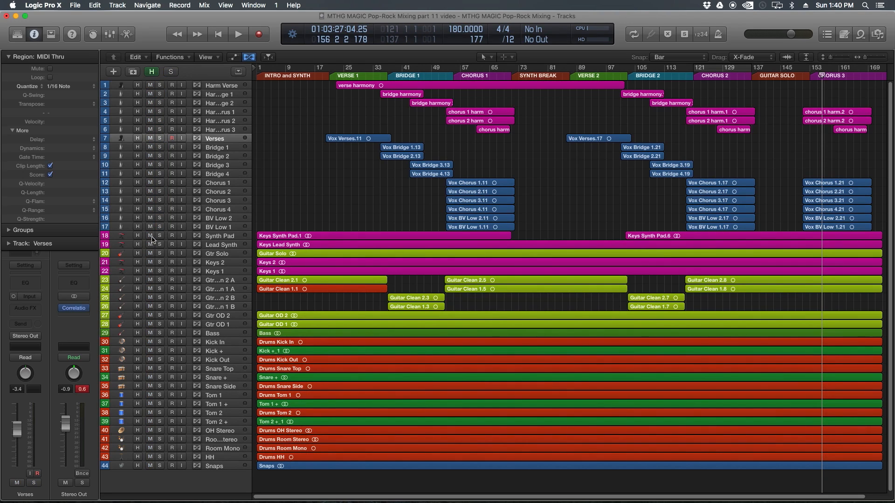
Step: While the full mix plays from bar 20, raise the faders of all channels from Harm Verse to BV Low 1 together by about 1.2 dB
left_click(325, 77)
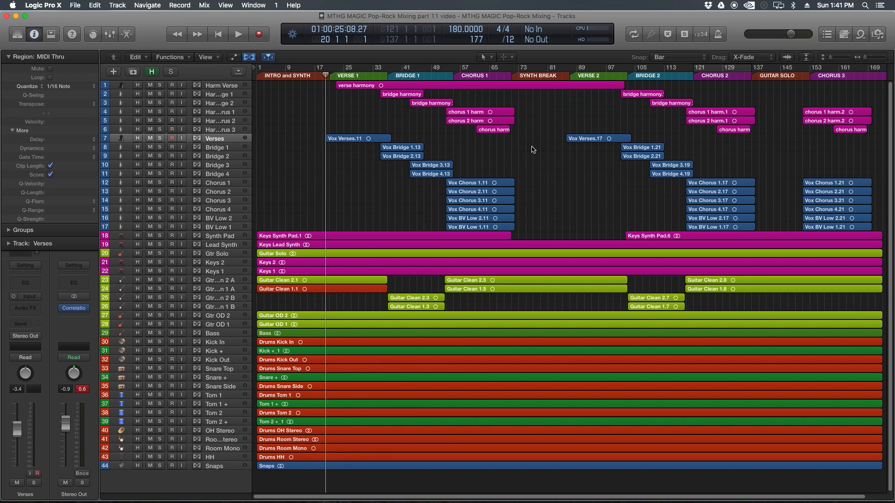
key("space")
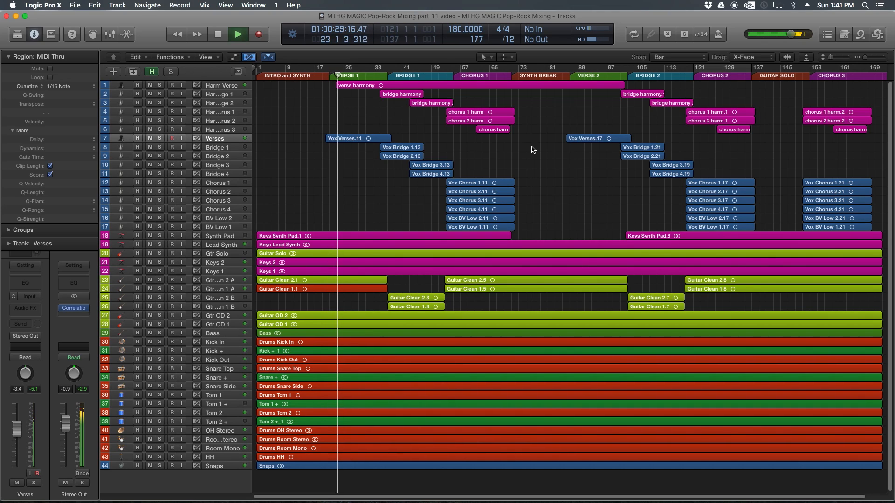
key("x")
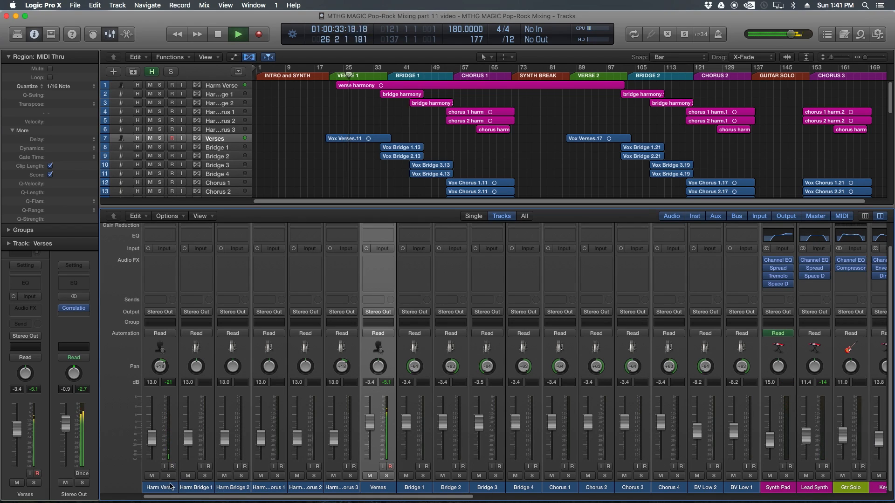
left_click(169, 488)
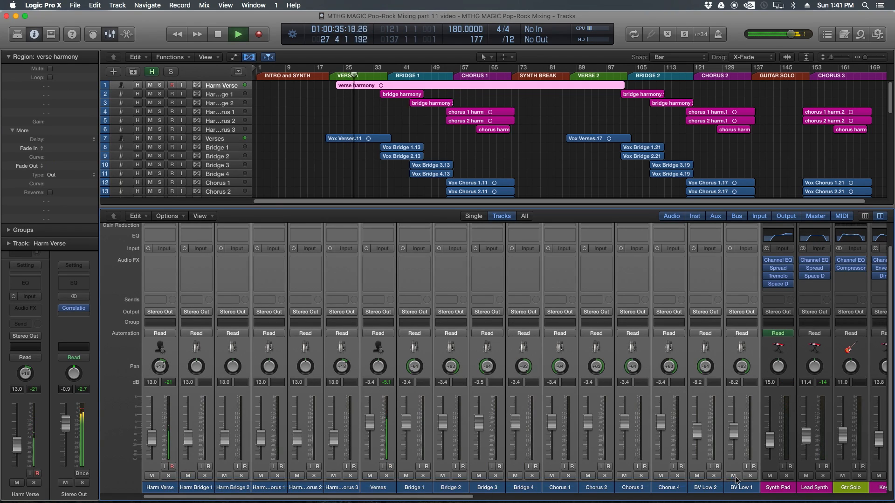
left_click_drag(733, 432, 733, 431)
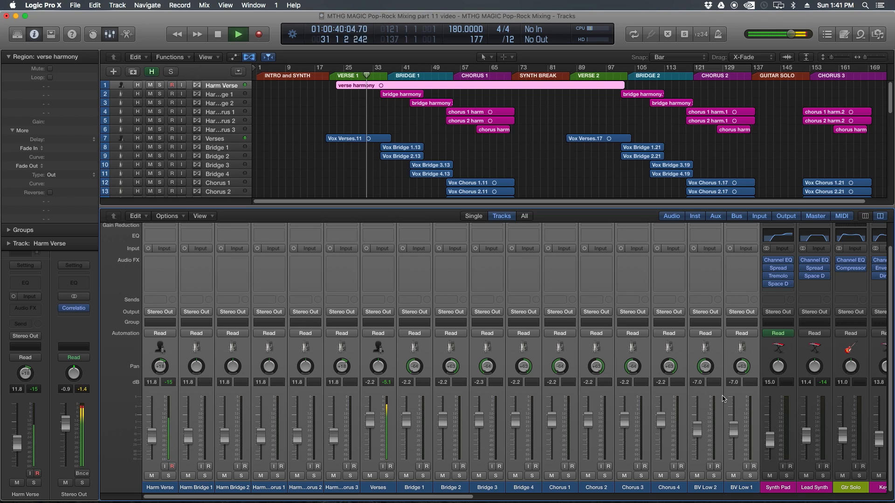
left_click(523, 158)
key("x")
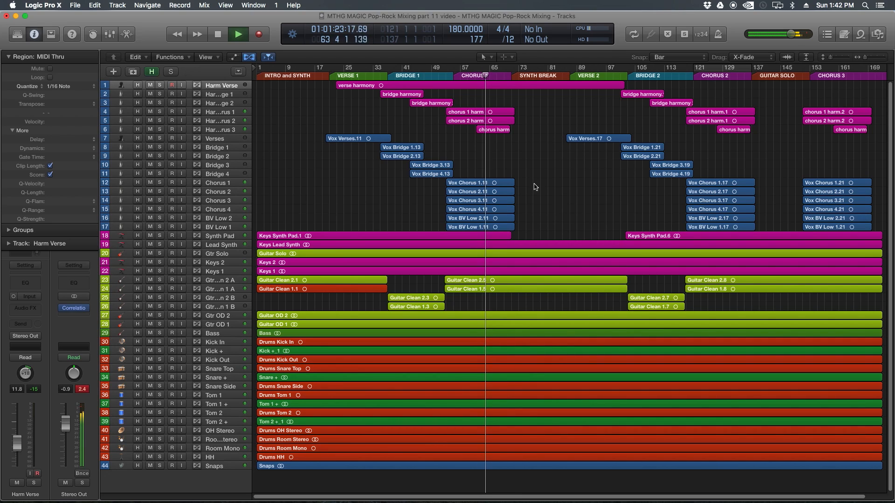
Step: Raise only the Harm Chorus 3 fader to about -7.2 dB in the mixer
key("x")
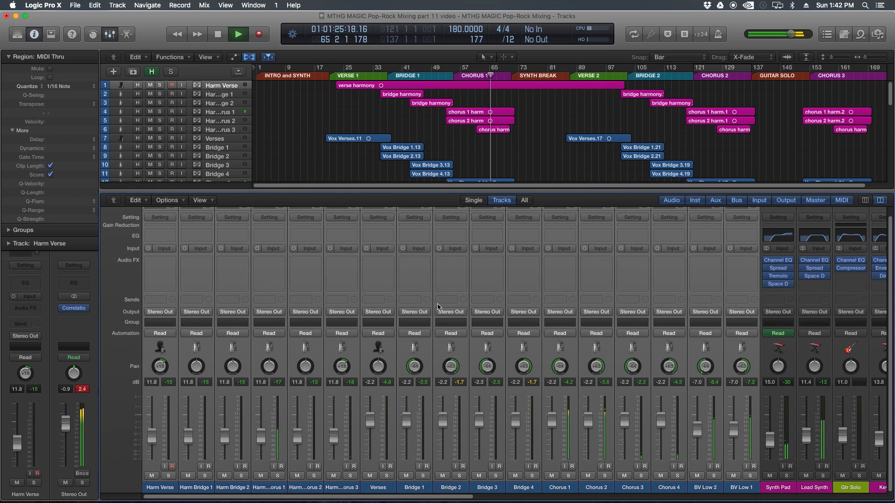
left_click(359, 488)
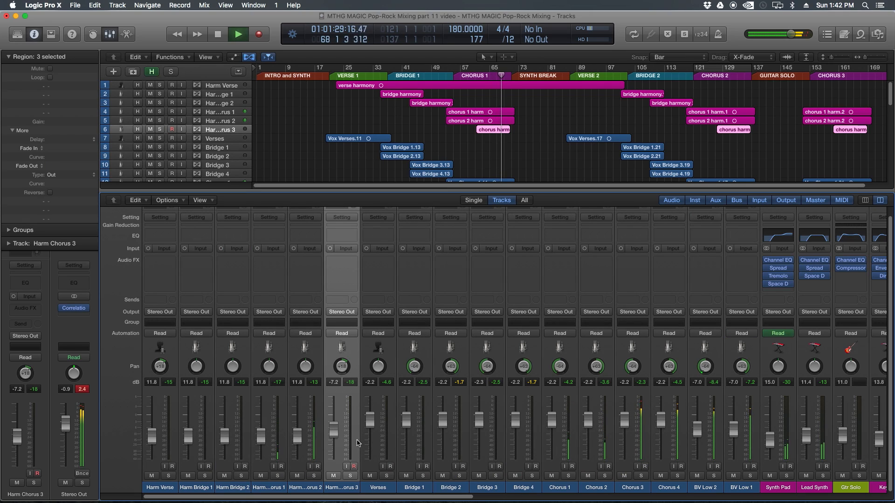
left_click_drag(332, 431, 333, 432)
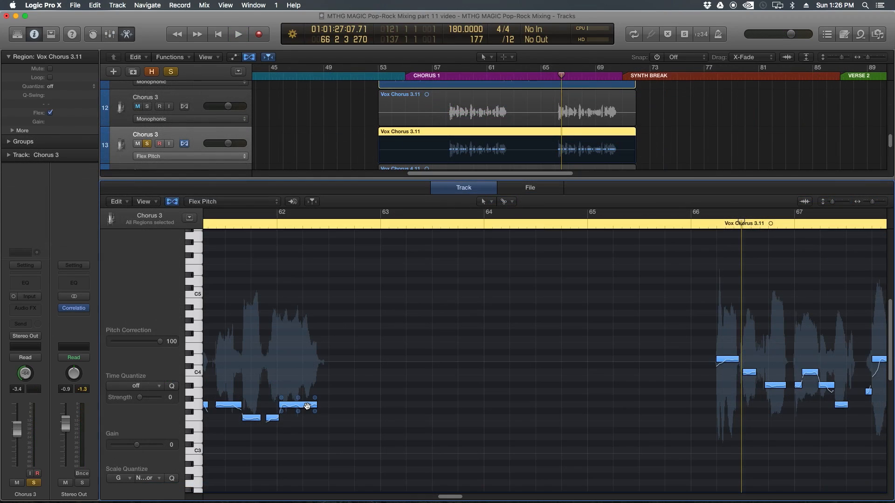
Step: Raise all Flex Pitch notes on the duplicated Chorus 3 track by about a third, and move all its C4 notes up to D4
left_click_drag(307, 406, 308, 387)
left_click(410, 381)
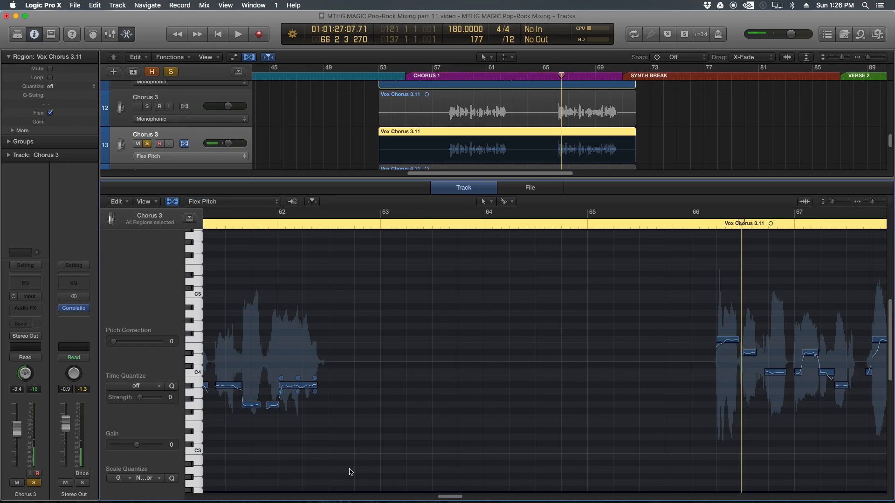
key("super+Left")
key("super+Left")
key("super+Left")
key("super+Right")
left_click(197, 373)
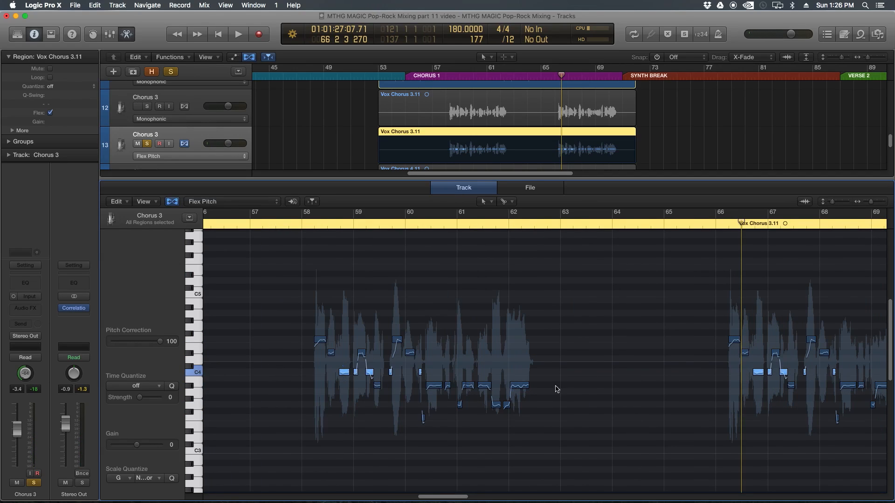
left_click(342, 225)
key("super+Right")
key("super+Right")
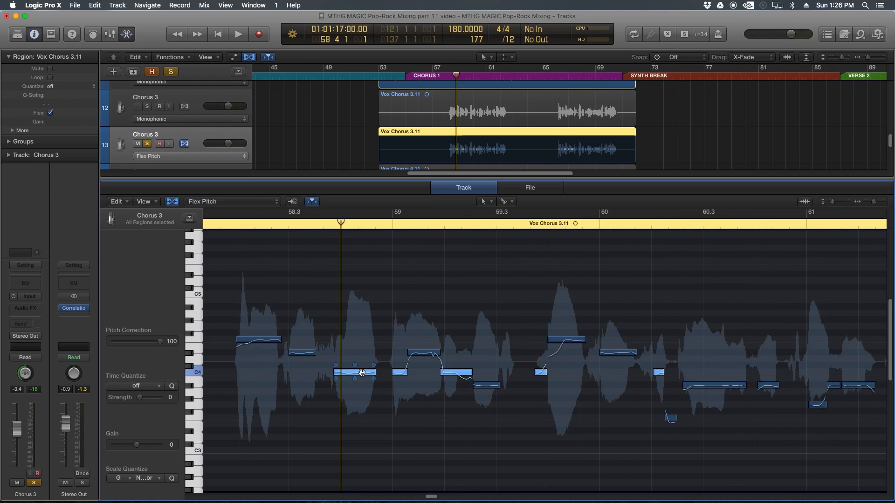
left_click_drag(360, 368, 361, 359)
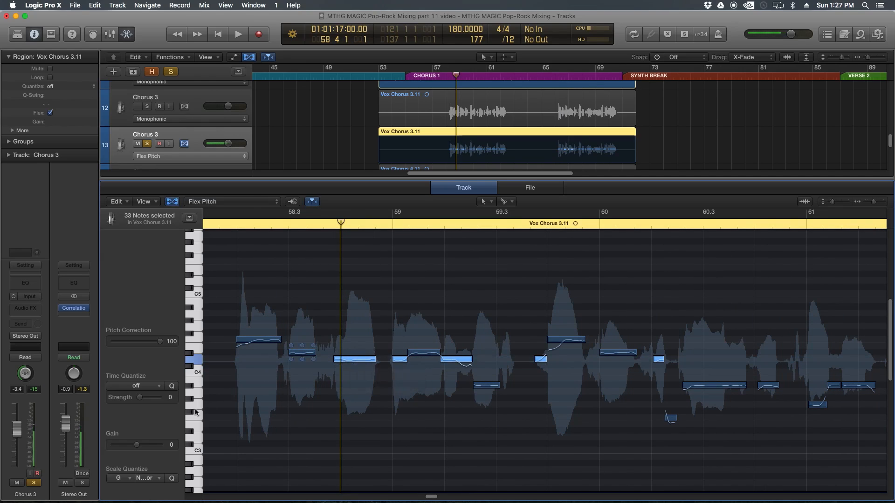
Step: Move all the G3 notes of the duplicated Chorus 3 region up to A3, and undo the accidental note split
left_click(198, 408)
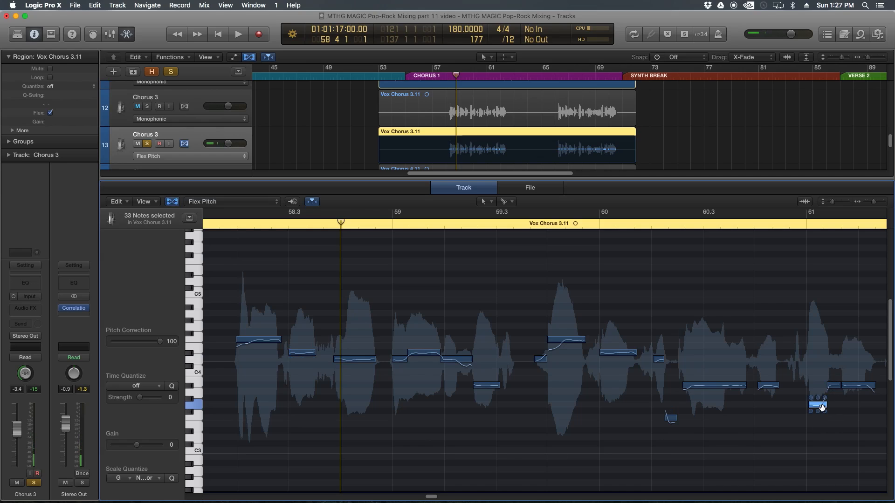
left_click_drag(821, 406, 787, 402)
left_click(720, 446, "super")
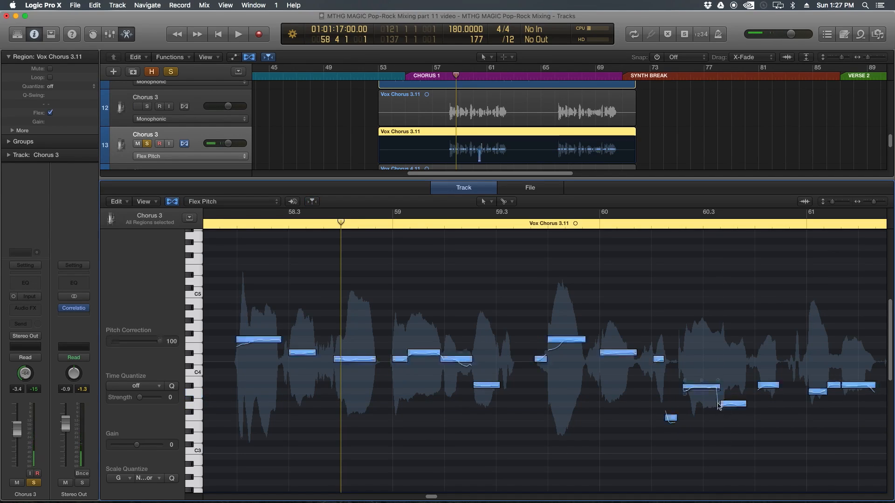
key("super+z")
Step: Set the formant shift of all notes on the duplicated Chorus 3 track to about -84, and clear the note selection
key("super+a")
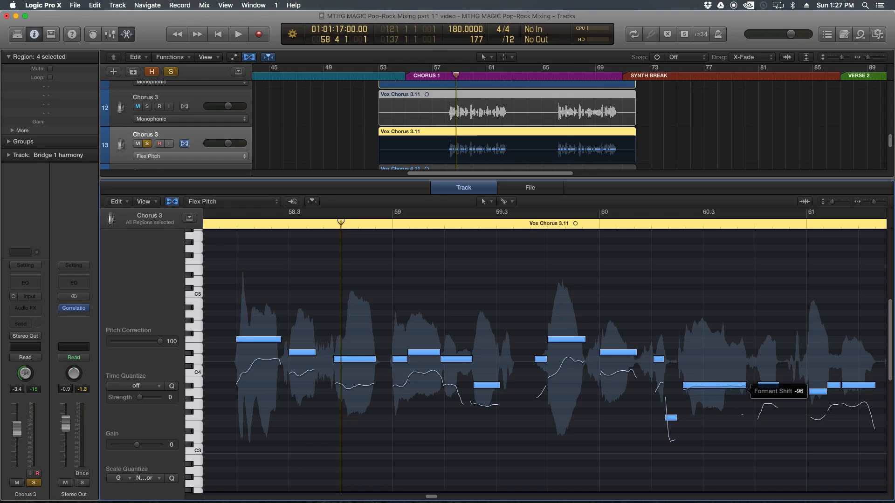
left_click_drag(746, 392, 727, 413)
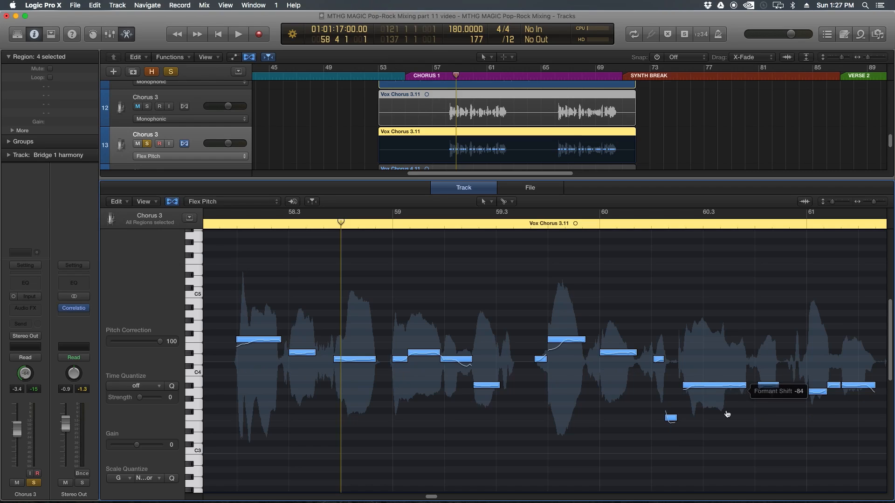
left_click(219, 244)
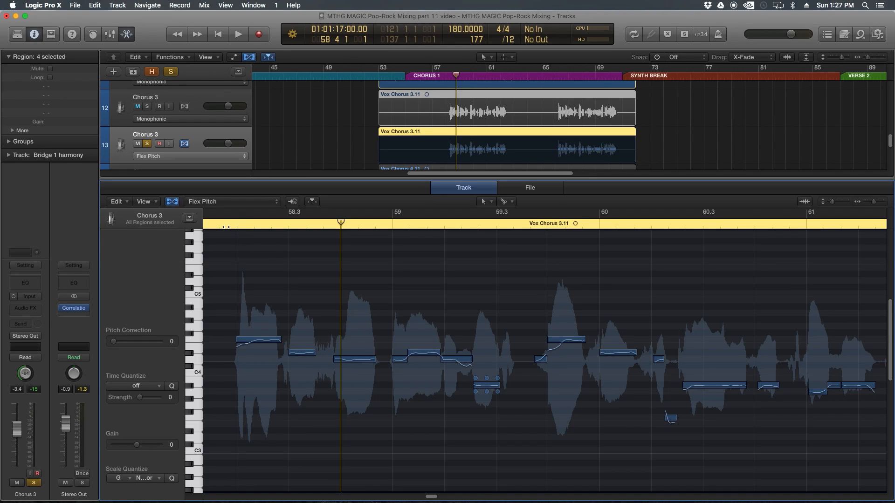
Step: Audition the edited Chorus 3 harmony with the soloed vocals from bar 58 through its second phrase in Chorus 1
left_click(223, 226)
key("space")
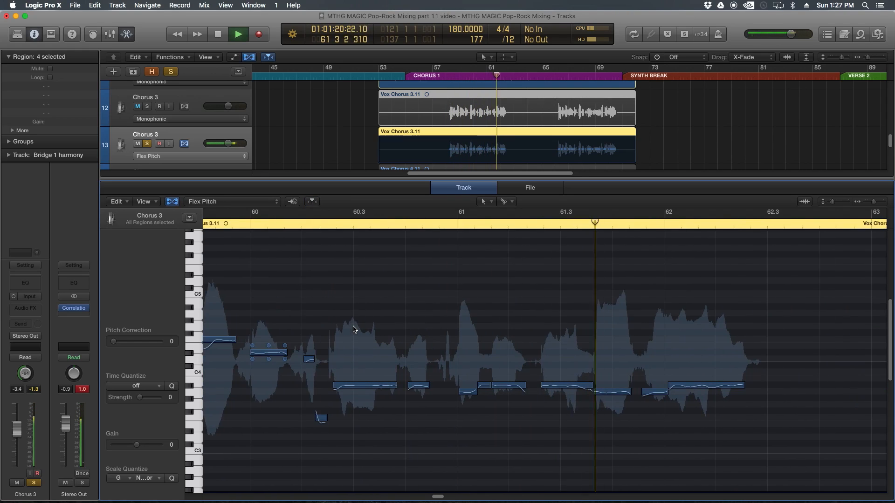
left_click(313, 202)
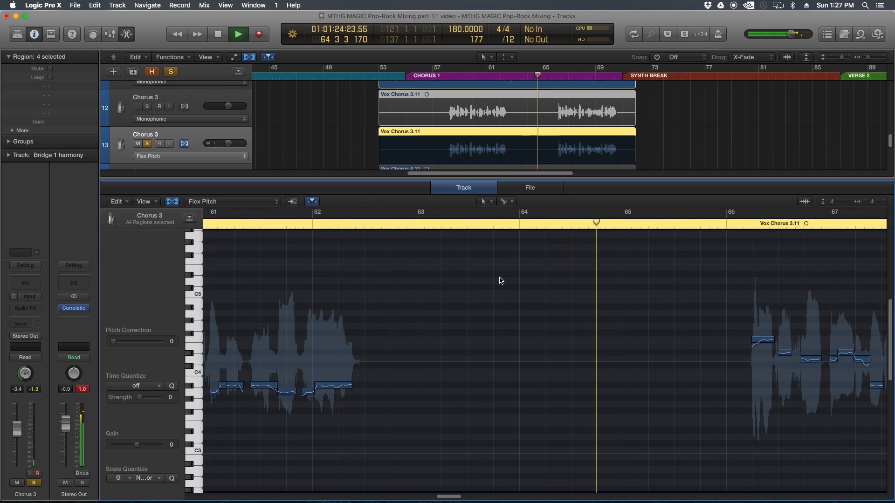
key("super+Right")
key("super+Right")
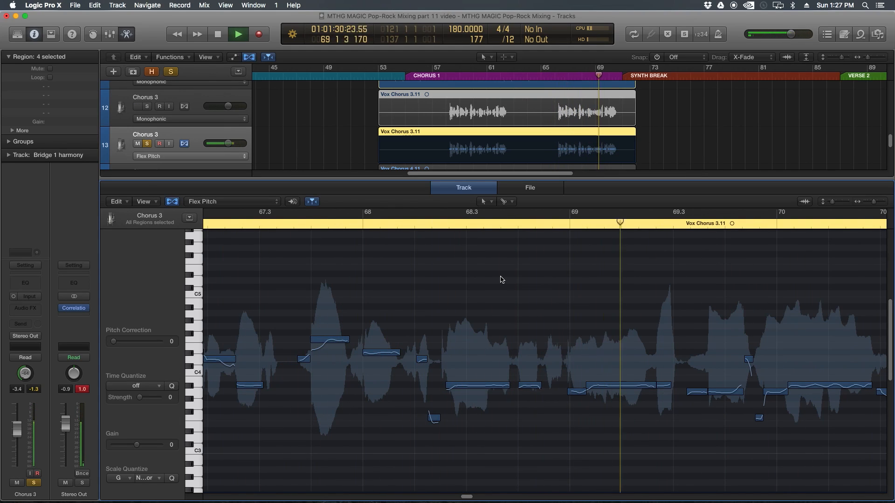
key("space")
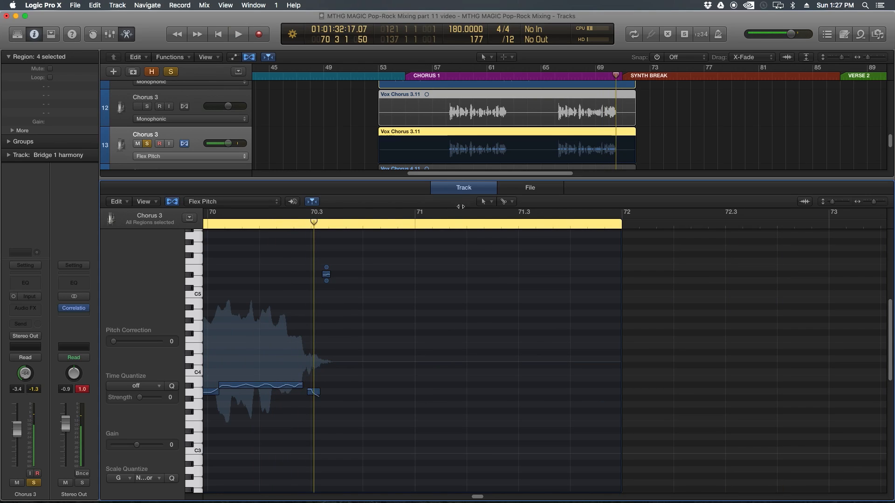
Step: Close the Flex Pitch editor, solo the original Chorus 3 and Chorus 4 tracks, and clear the region selection
left_click_drag(446, 180, 442, 207)
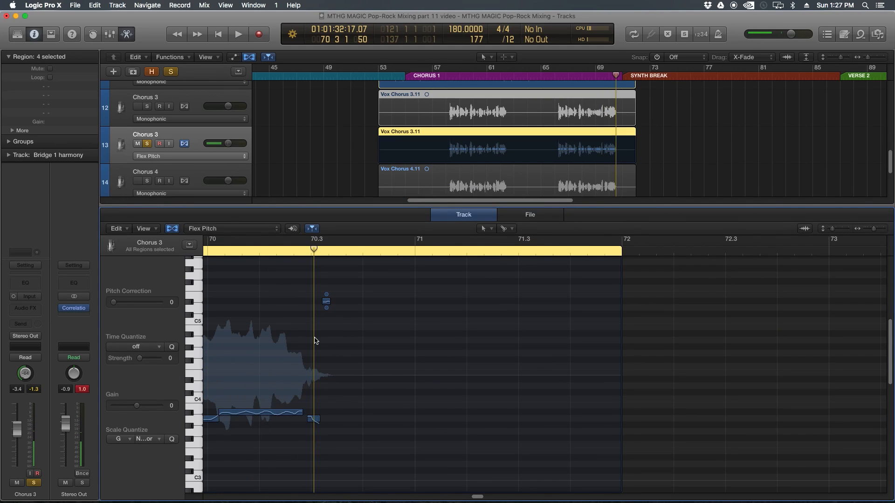
key("e")
left_click(150, 302)
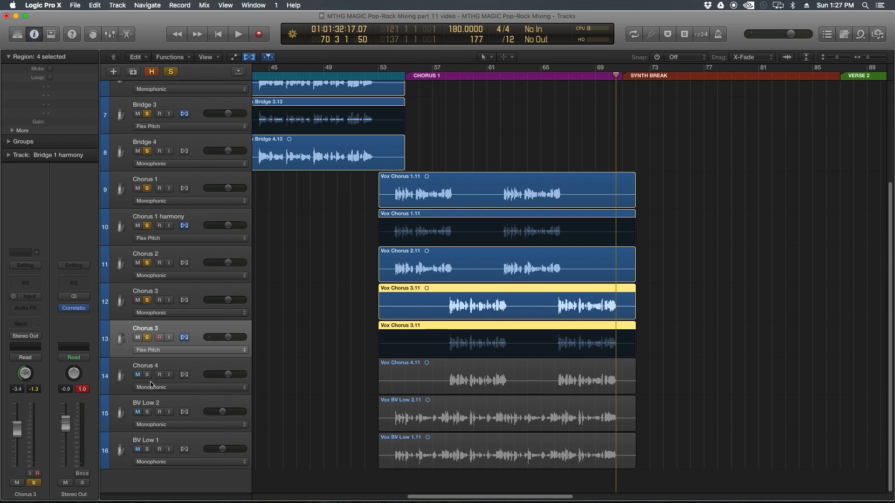
left_click(149, 376)
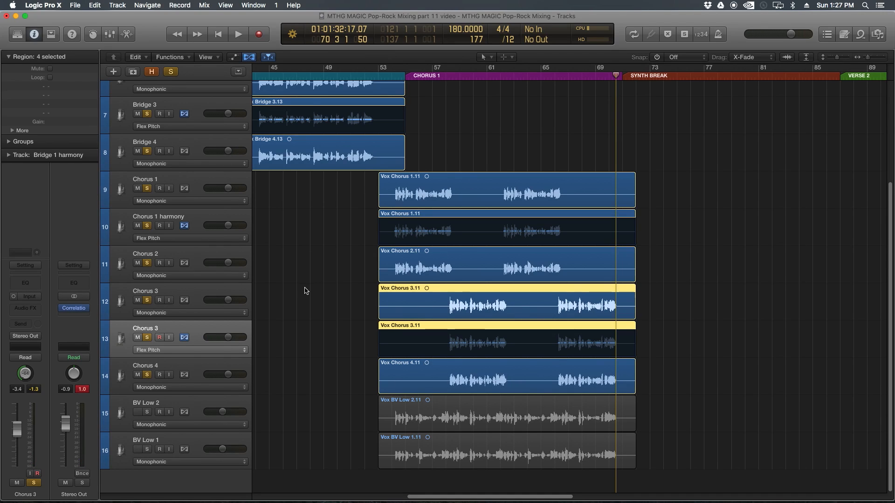
left_click(305, 287)
key("super+Left")
scroll(308, 288, "up", 5)
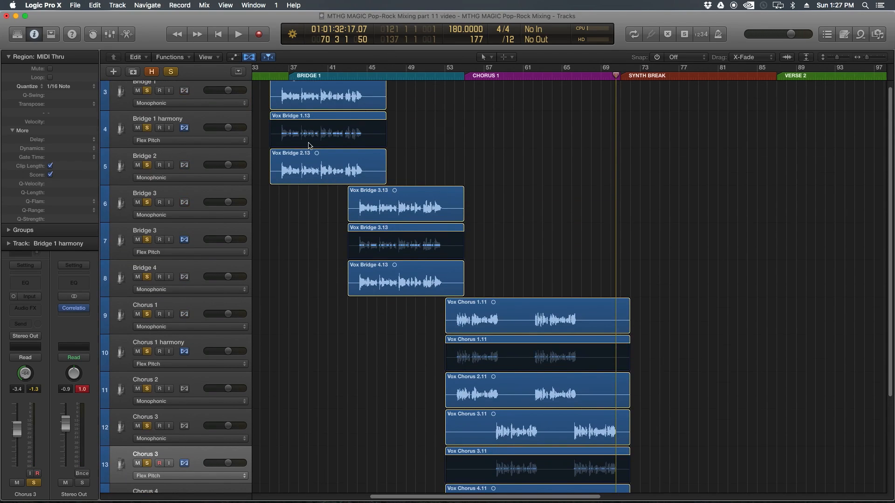